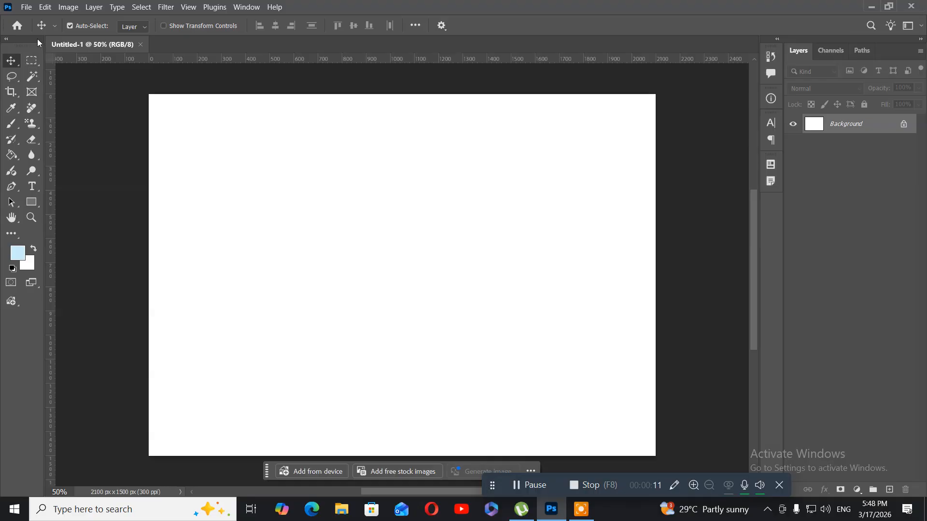
Browse for an image to open in the stils folder inside photoshopallimages on drive D.
click(27, 10)
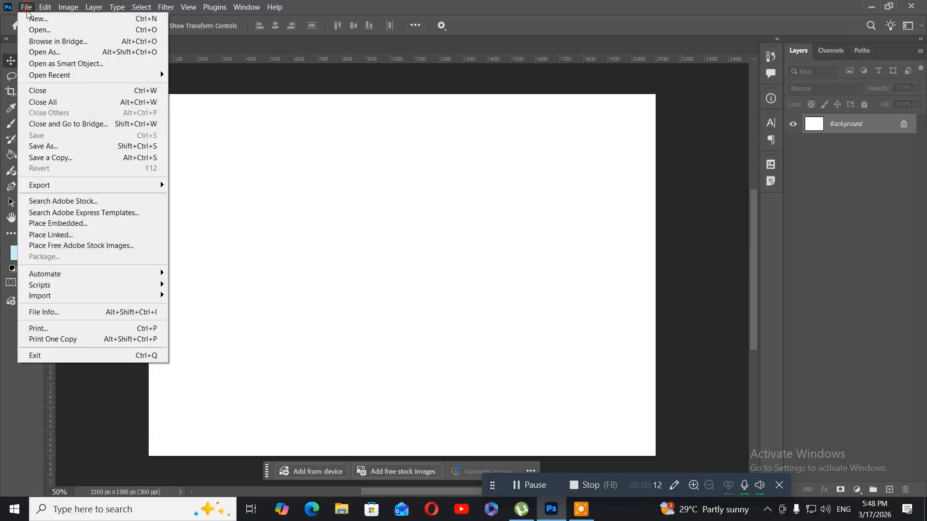
click(39, 34)
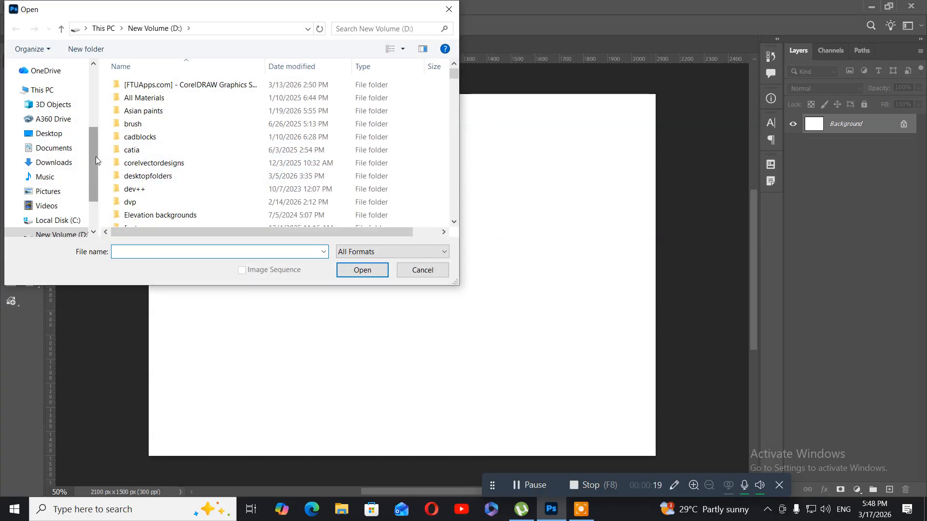
drag(96, 156, 94, 183)
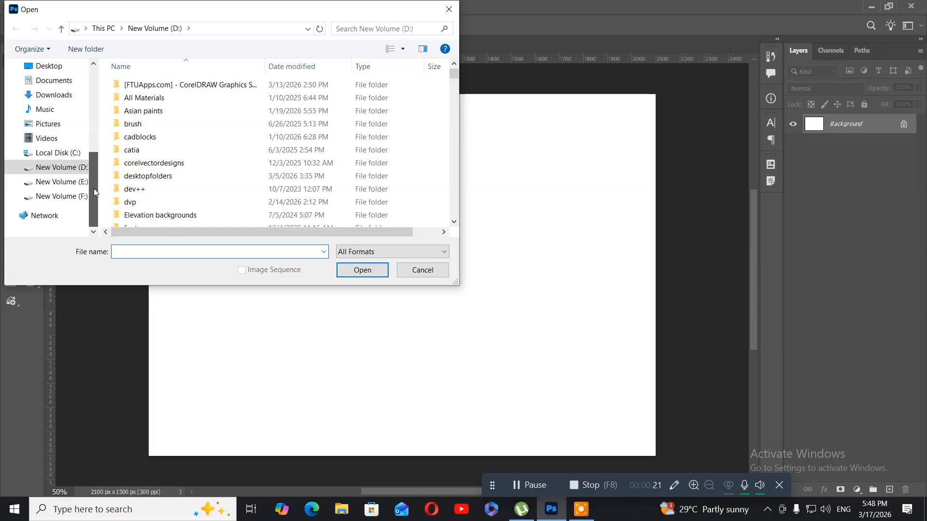
click(58, 173)
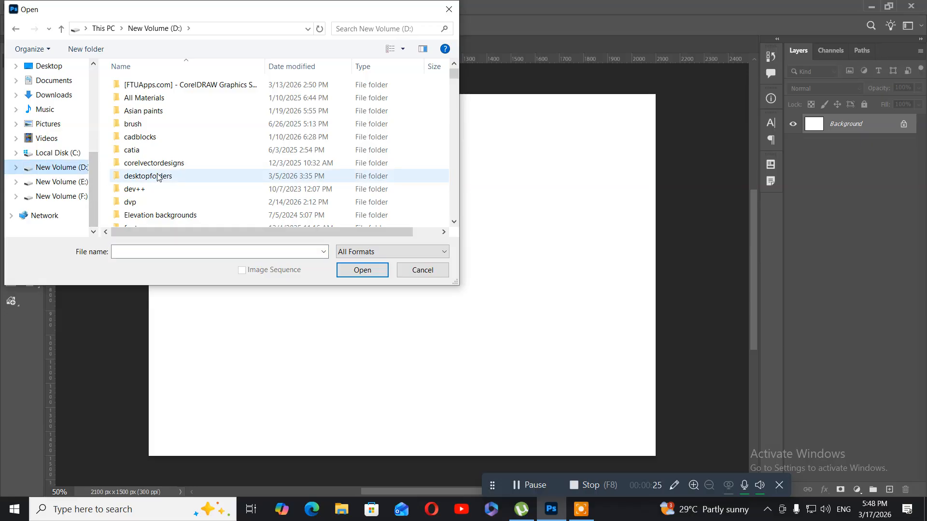
scroll(158, 177, down, 4)
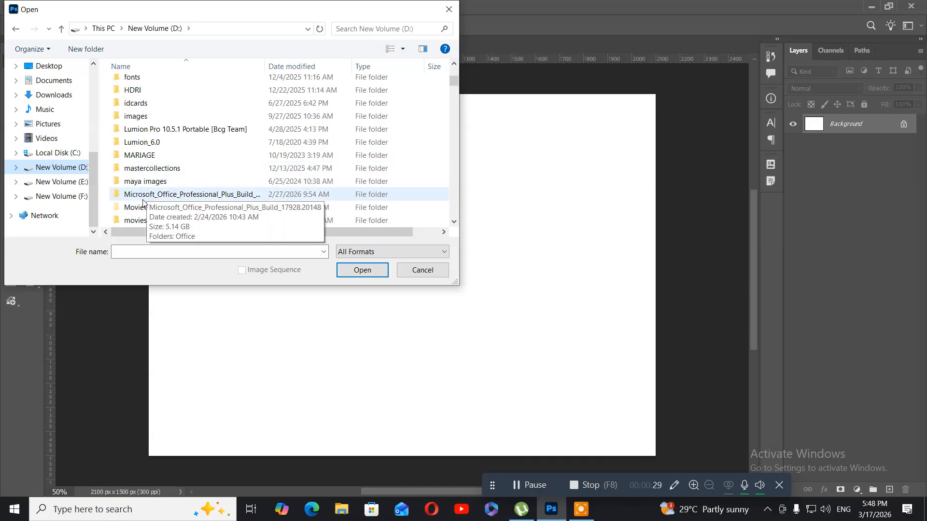
scroll(150, 192, down, 2)
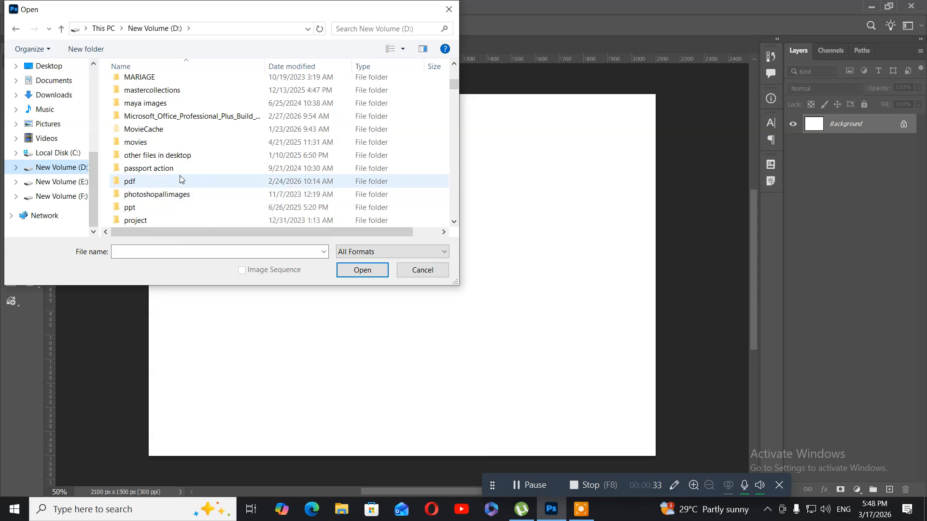
double_click(174, 195)
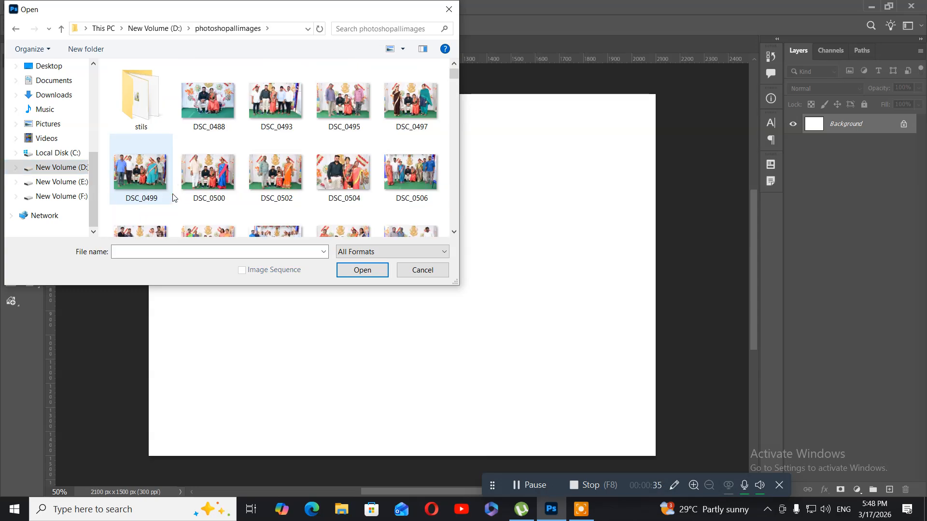
double_click(143, 114)
scroll(196, 162, down, 5)
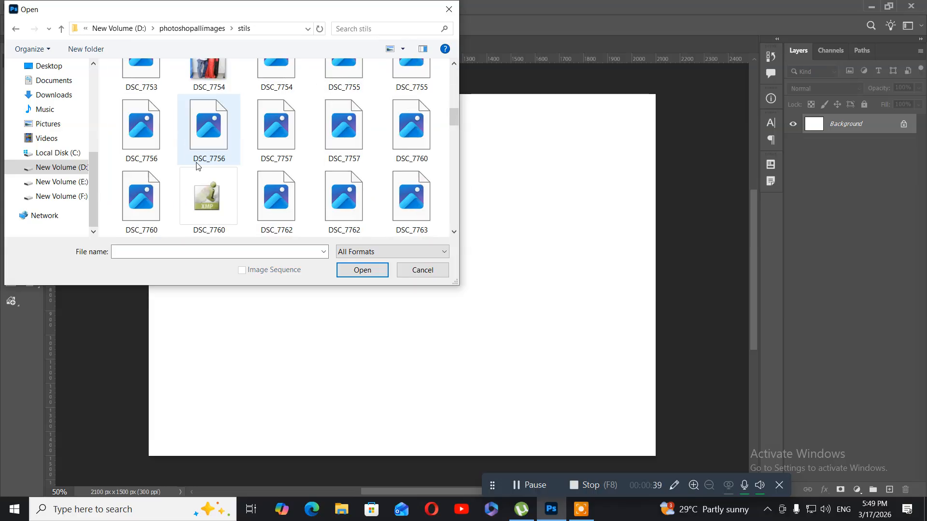
scroll(196, 166, down, 1)
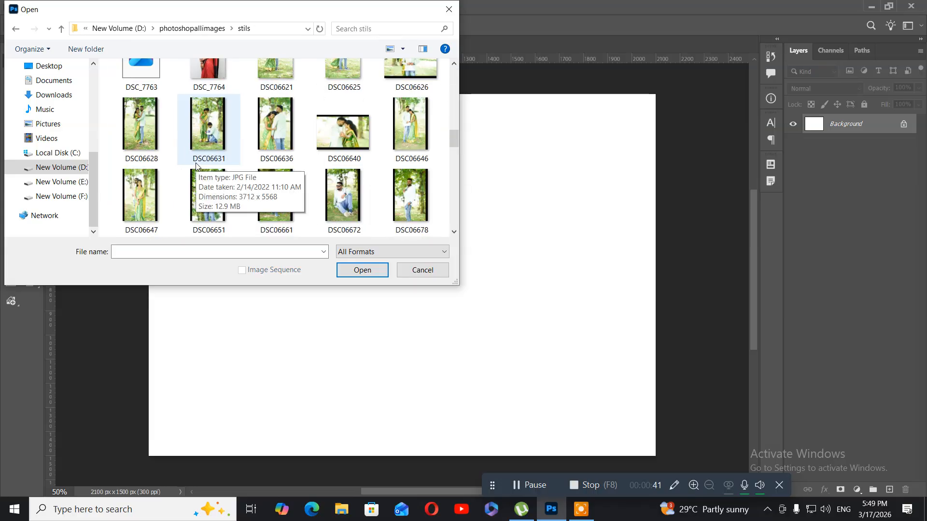
scroll(196, 166, down, 1)
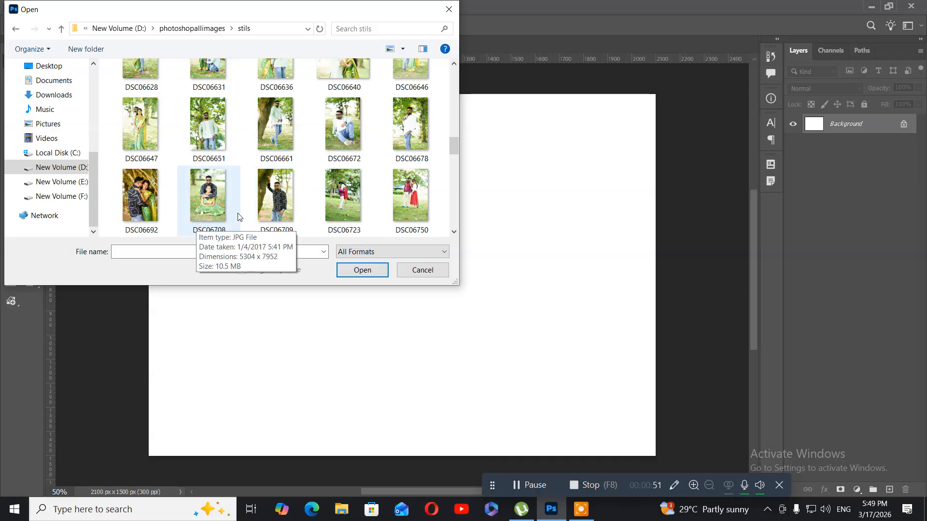
scroll(240, 217, down, 1)
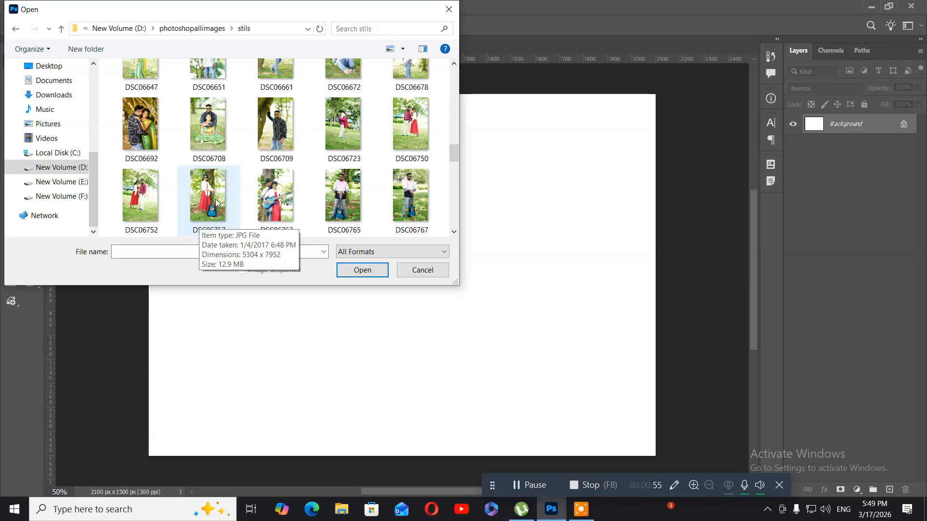
click(271, 186)
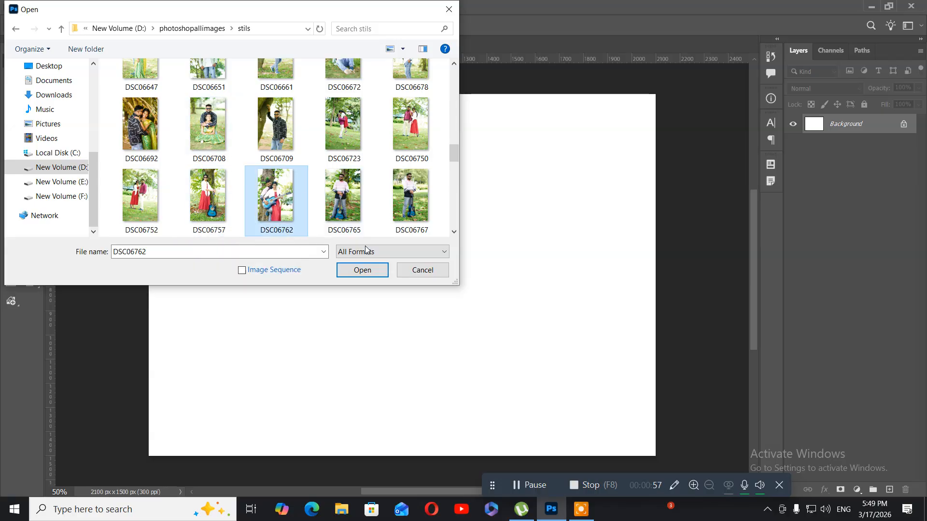
click(364, 272)
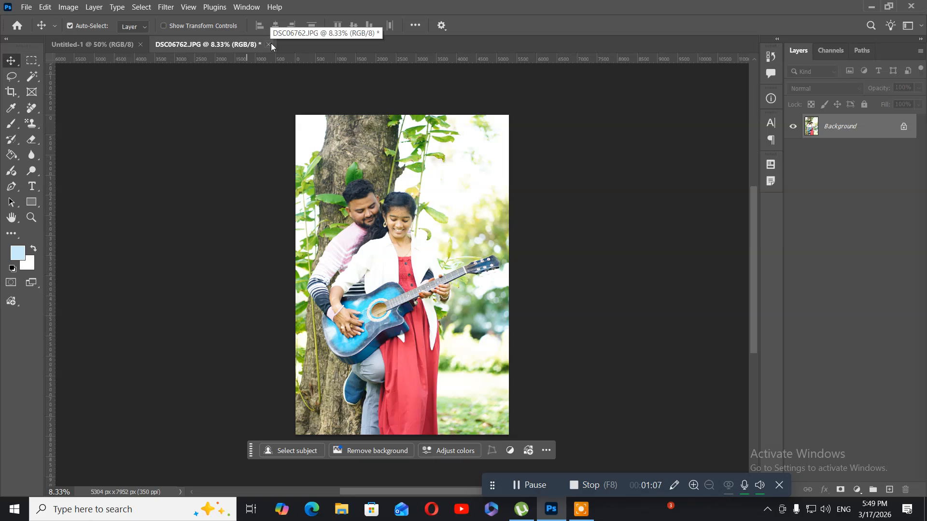
click(268, 45)
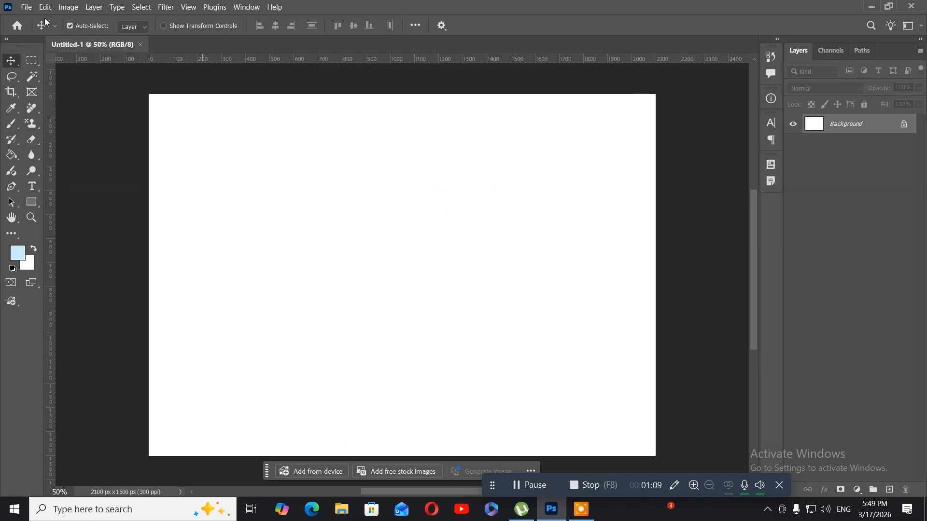
Open the couple portrait DSC06636 from the stils folder.
click(26, 7)
click(31, 29)
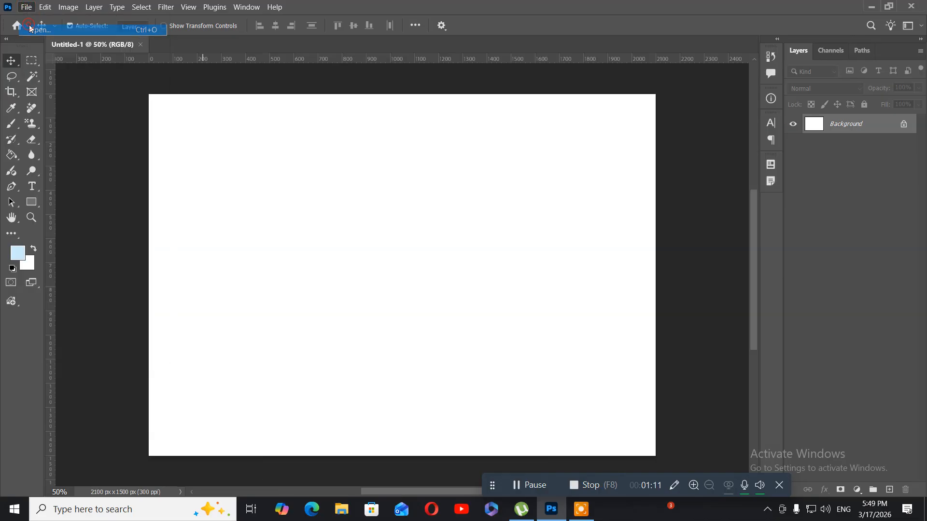
scroll(275, 202, down, 10)
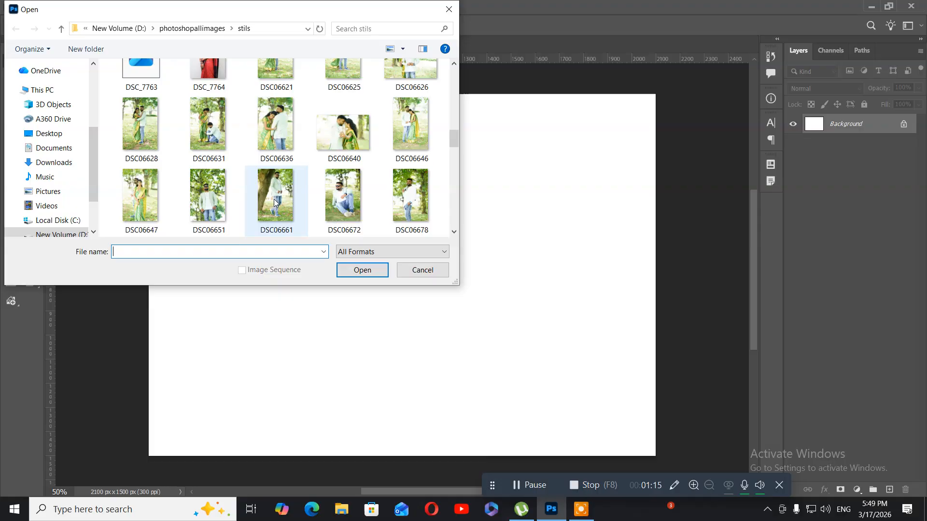
click(286, 133)
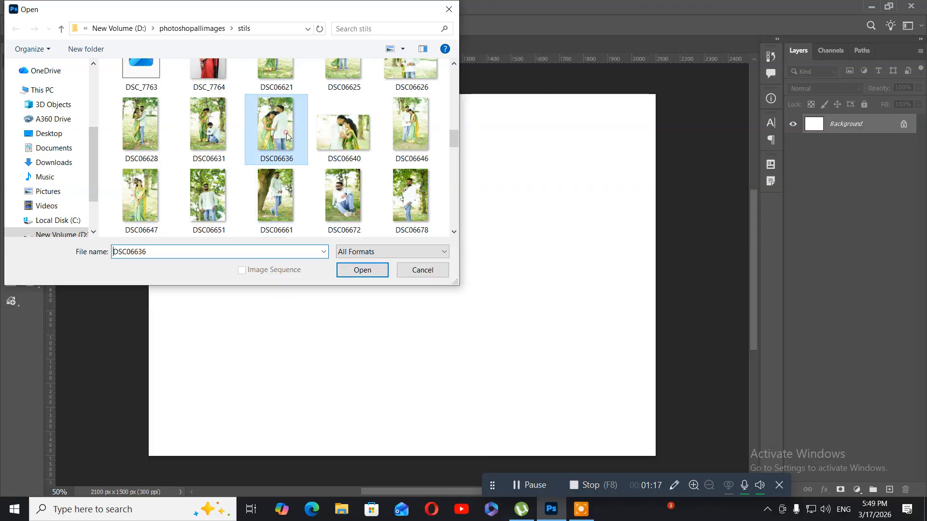
click(361, 270)
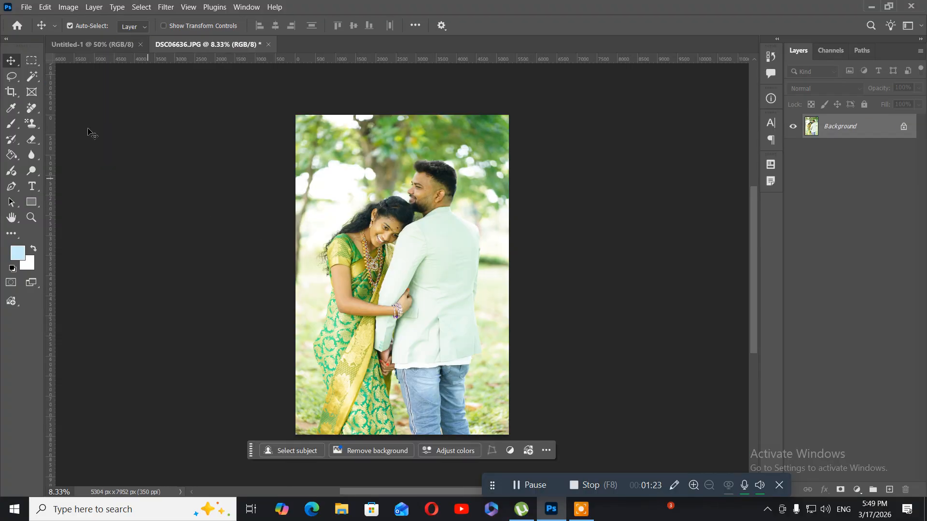
Start a Color Balance adjustment on the portrait and shift the midtones' Magenta to Green value to -37.
click(31, 217)
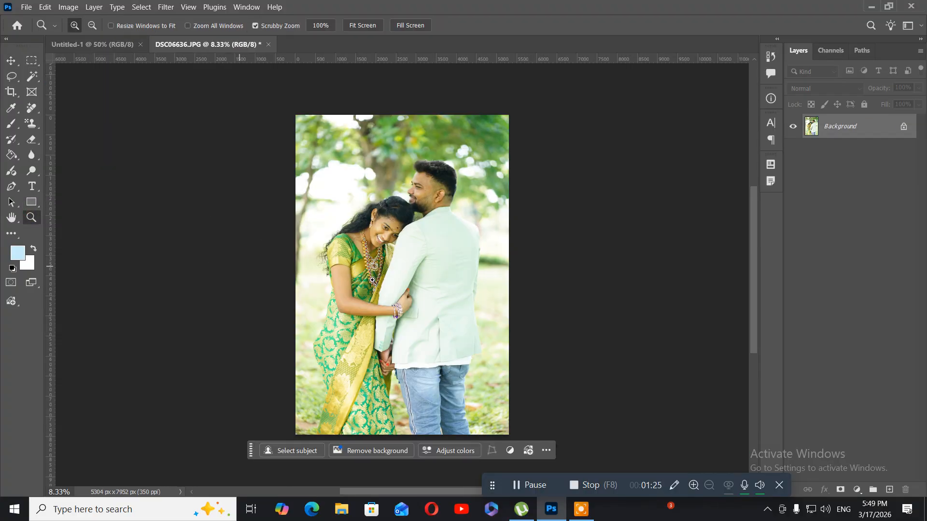
drag(406, 199, 407, 224)
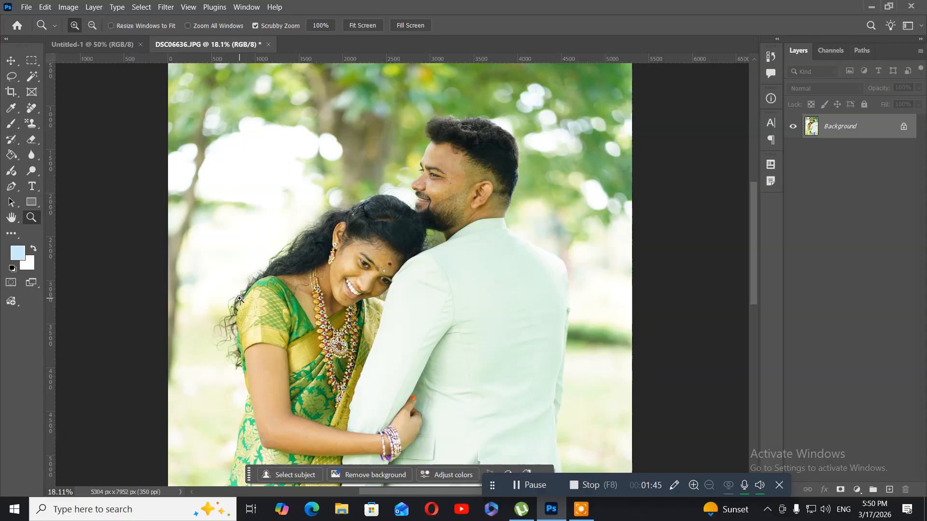
click(66, 13)
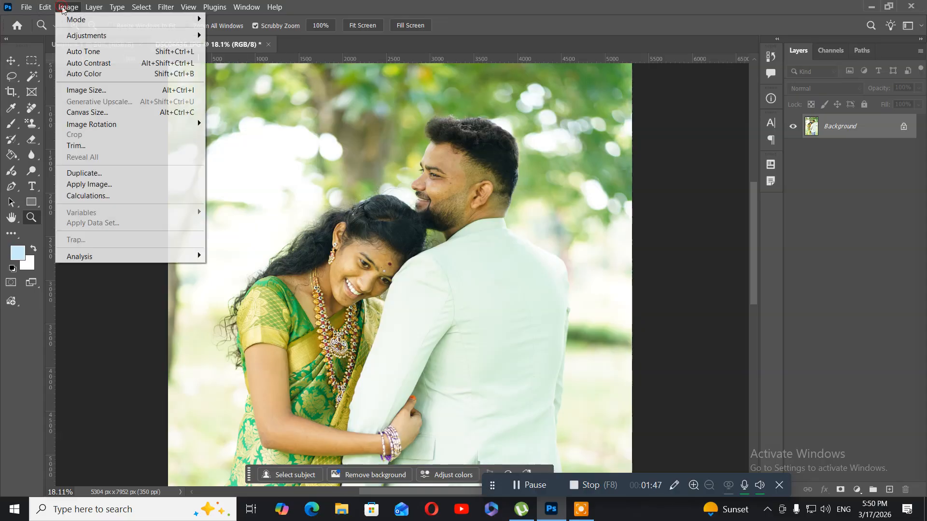
mouse_move(102, 36)
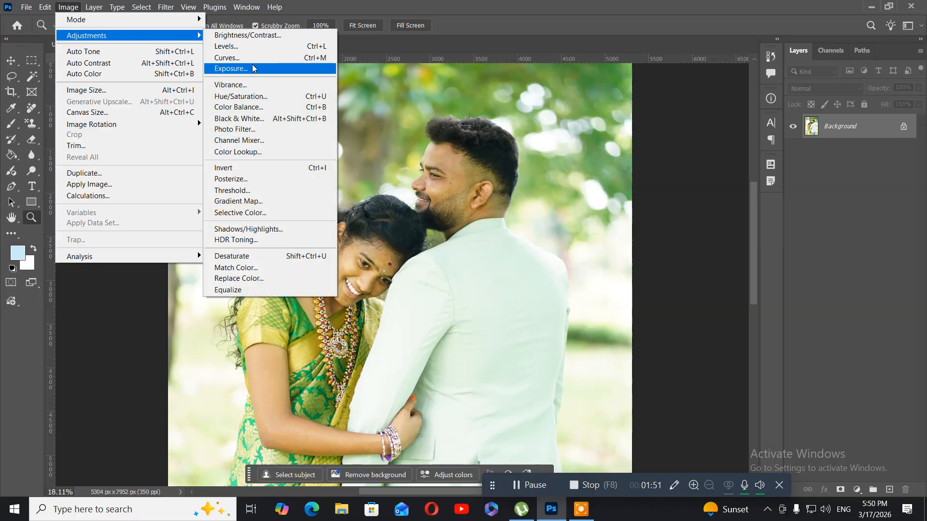
click(263, 106)
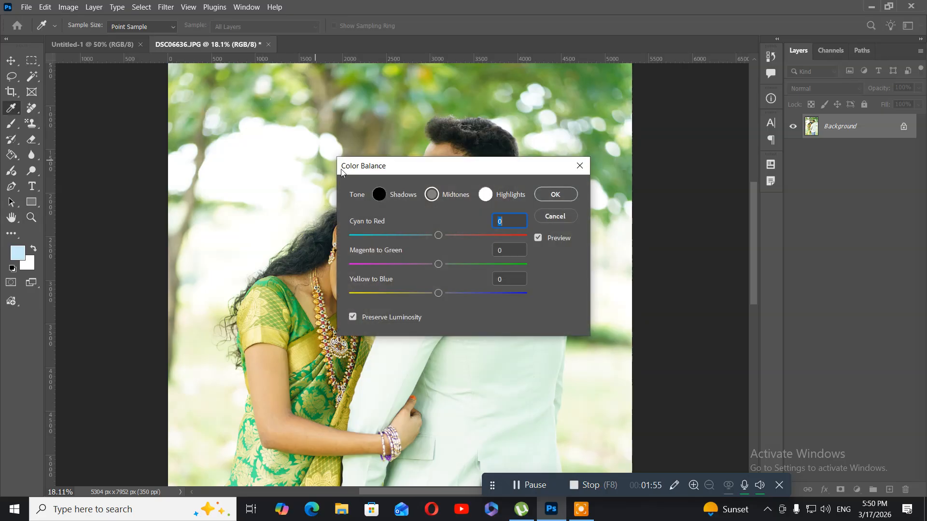
click(361, 176)
drag(406, 172, 67, 117)
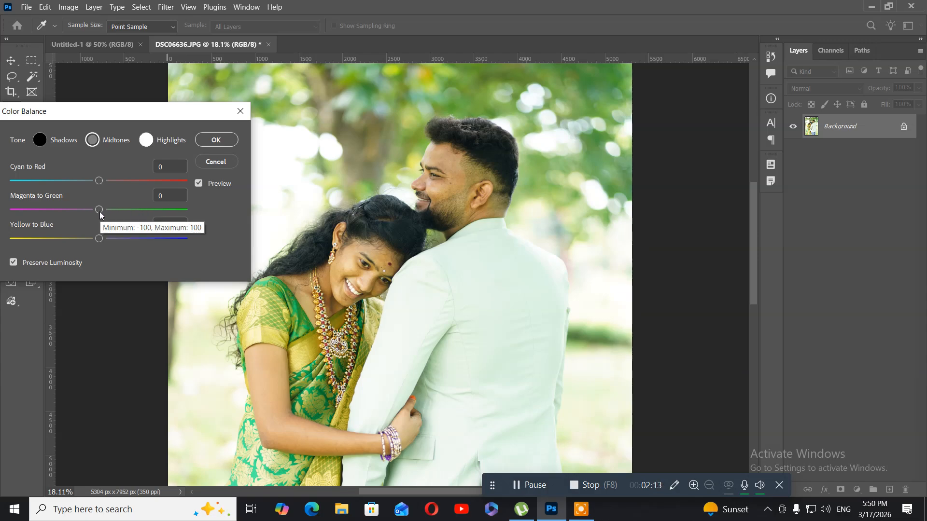
drag(100, 213, 68, 213)
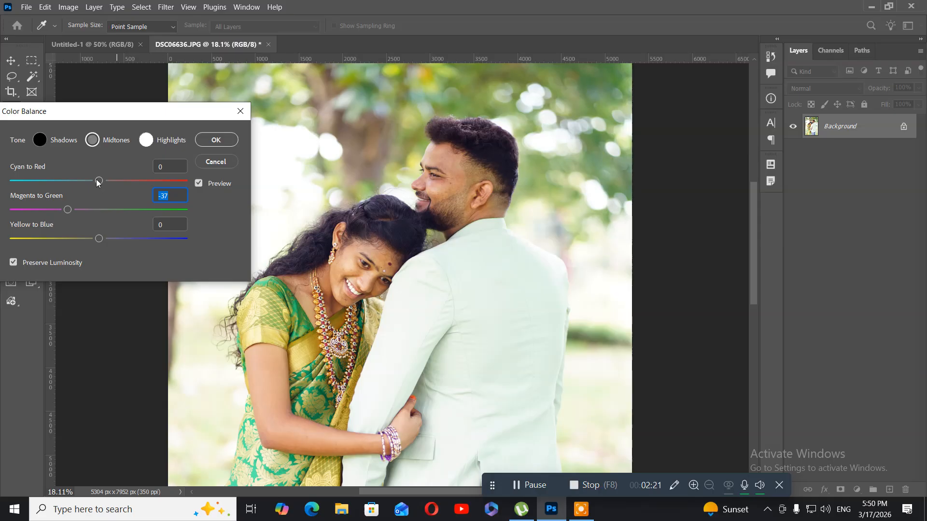
Set the midtones to Cyan to Red +6, Yellow to Blue +28 and Magenta to Green -48, and apply the color balance.
mouse_move(97, 181)
mouse_down()
mouse_move(80, 183)
mouse_move(101, 184)
mouse_up()
drag(102, 184, 102, 184)
drag(98, 239, 116, 237)
drag(123, 237, 122, 236)
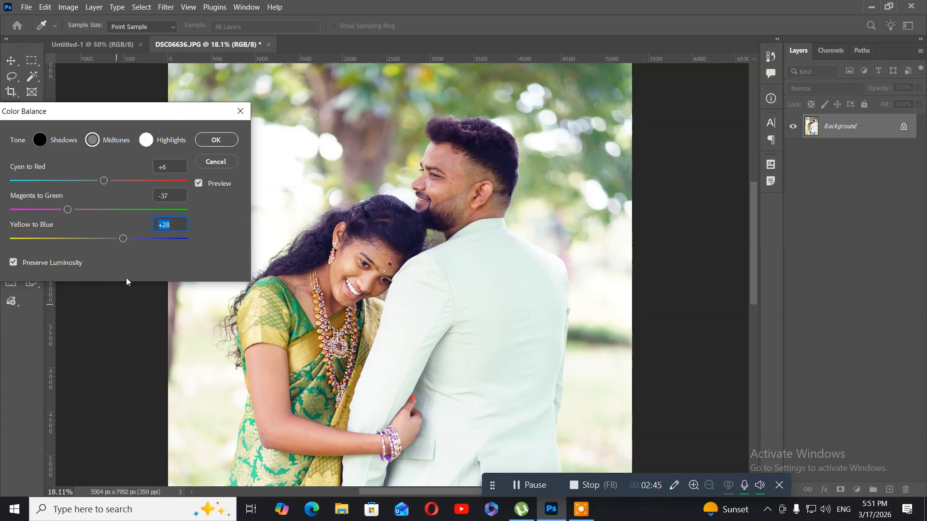
click(67, 209)
drag(66, 209, 56, 208)
click(213, 139)
Start a Brightness/Contrast adjustment on the whole portrait and set the brightness to 25.
key(z)
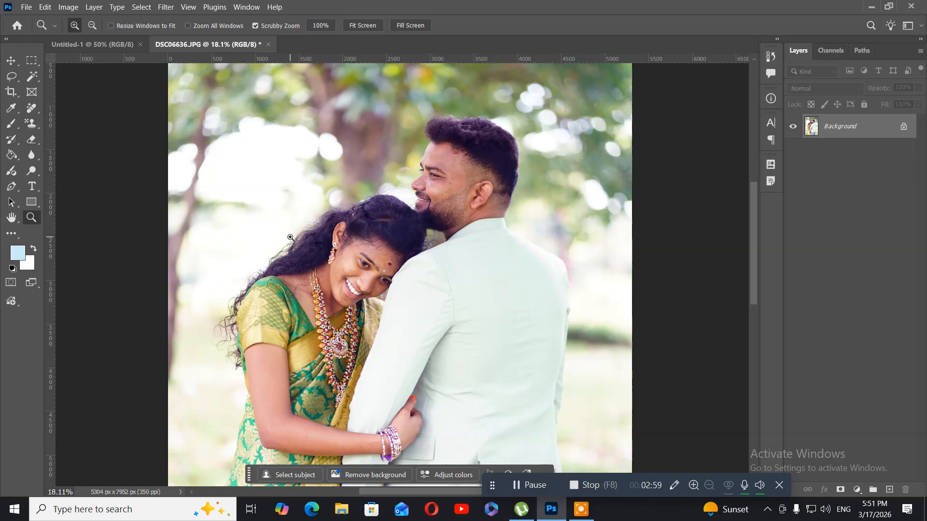
key(ctrl+minus)
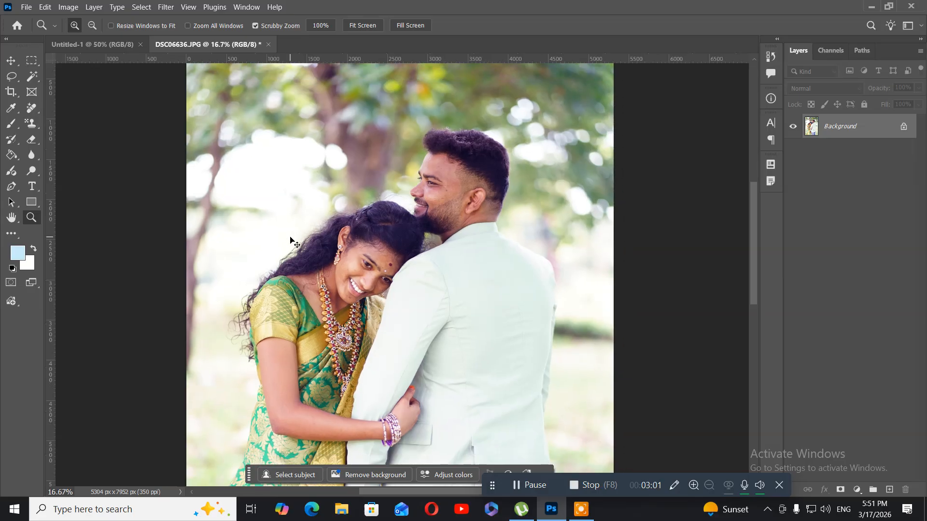
key(ctrl+minus)
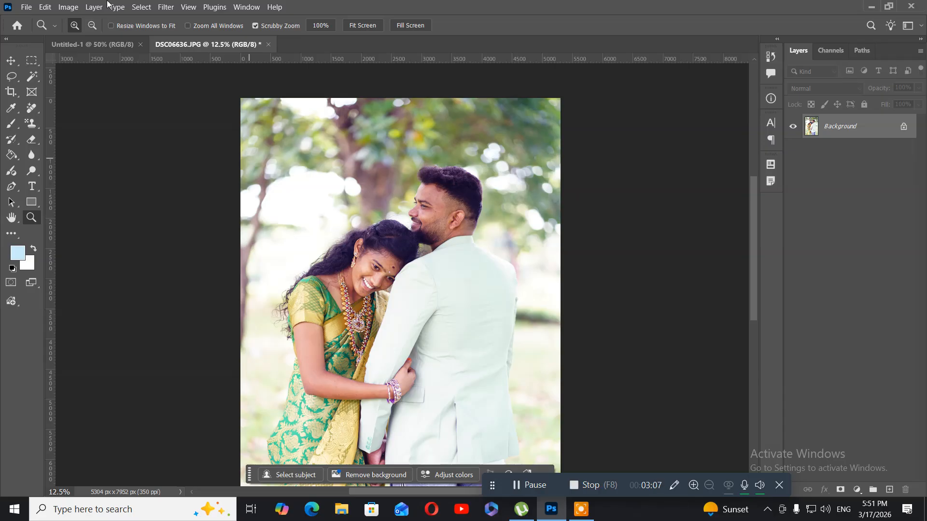
click(67, 7)
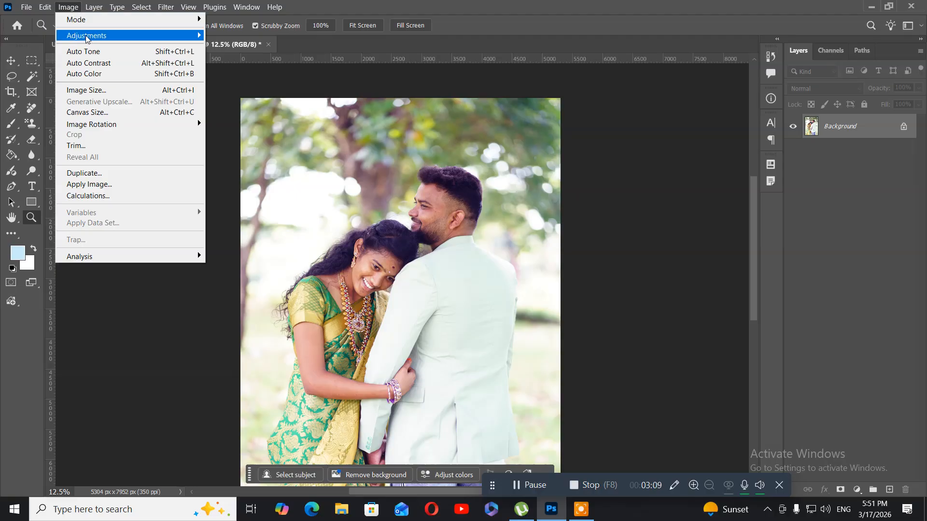
mouse_move(85, 37)
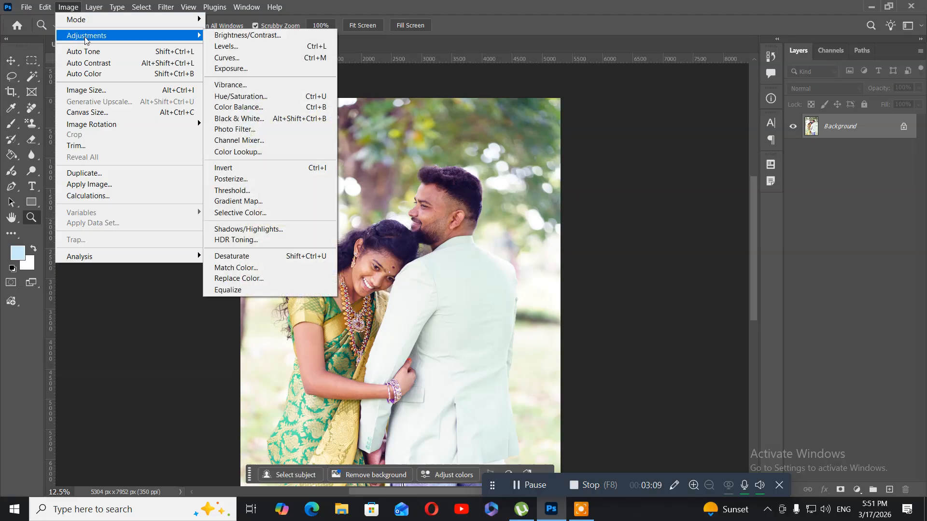
click(223, 36)
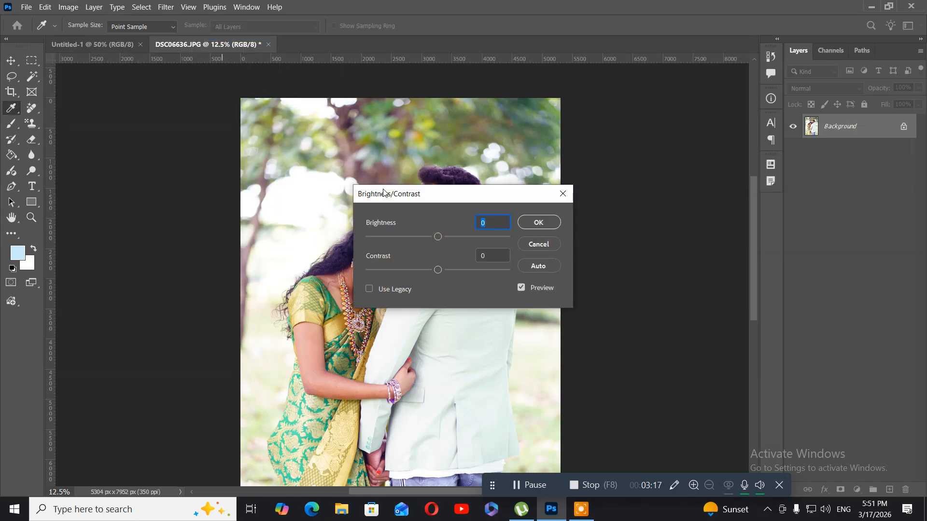
drag(401, 201, 120, 176)
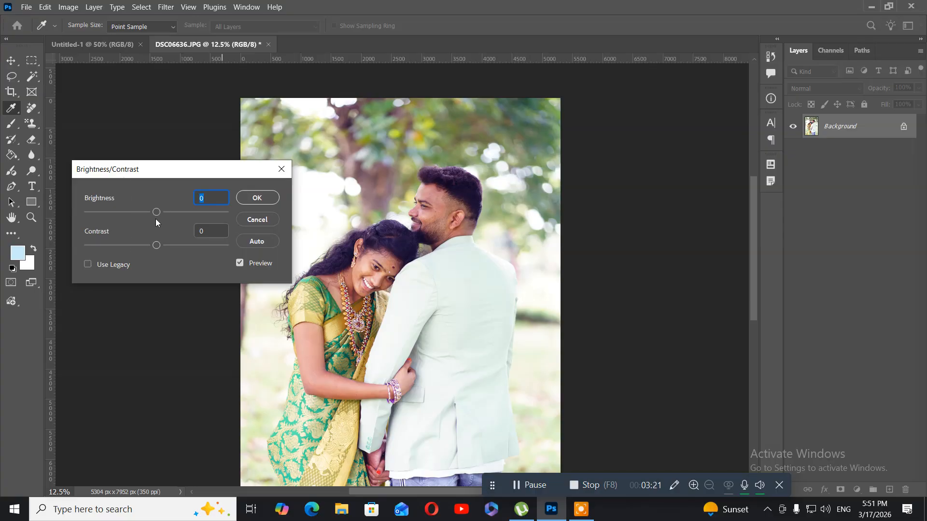
drag(157, 216, 168, 213)
Raise the portrait's contrast slightly and apply the Brightness/Contrast adjustment.
drag(156, 246, 190, 247)
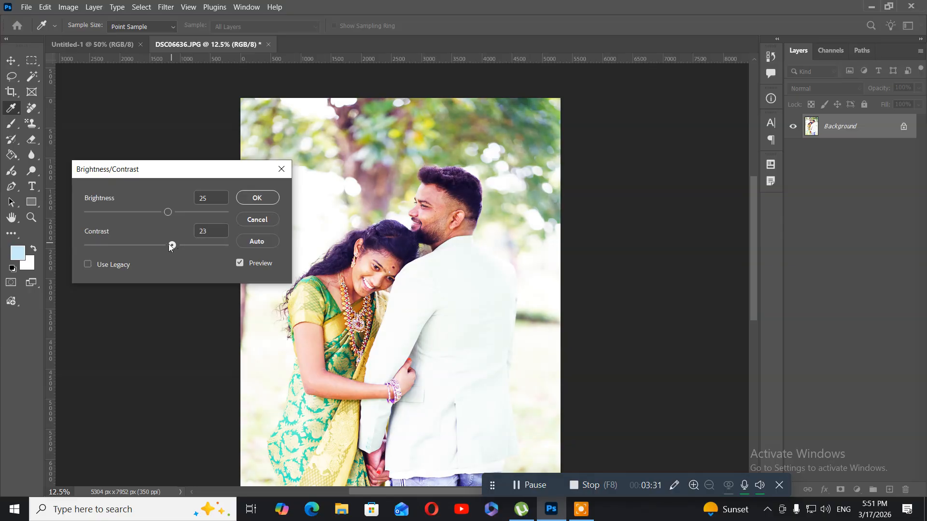
drag(170, 247, 167, 247)
drag(163, 247, 164, 247)
click(257, 198)
key(z)
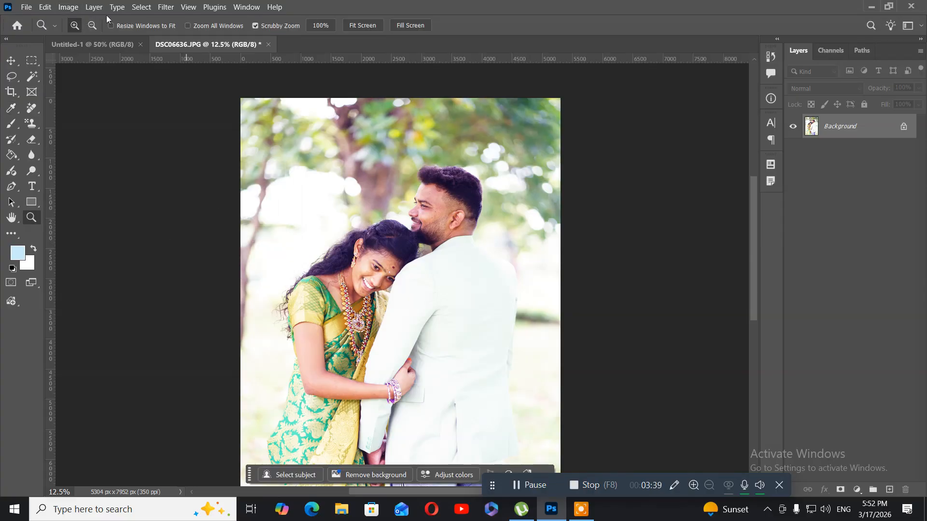
Start a Curves adjustment with a shadow point at input 42, output 27 and a highlight point at input 205, output 230.
click(68, 7)
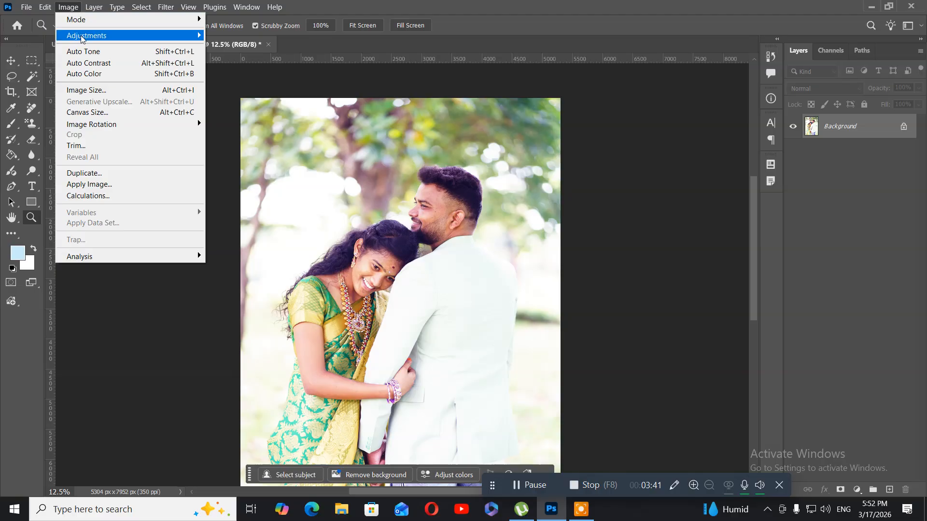
mouse_move(82, 39)
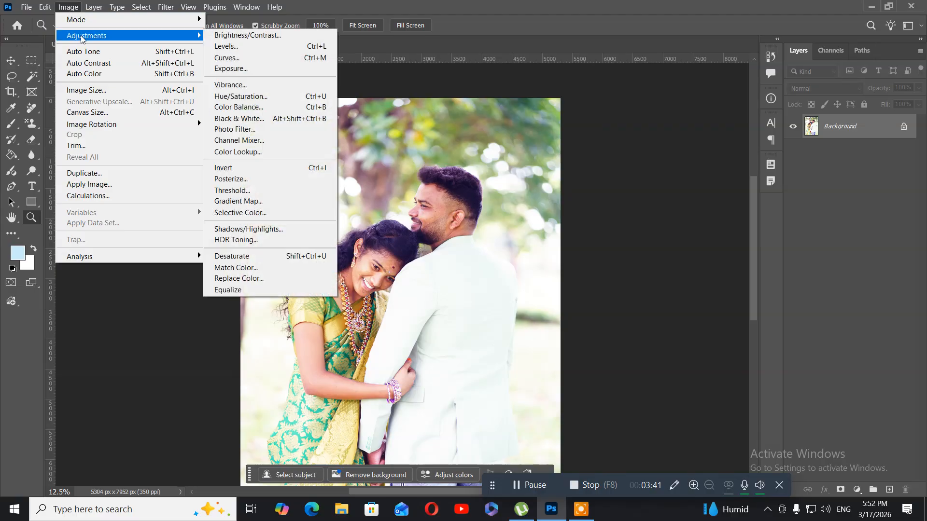
click(241, 57)
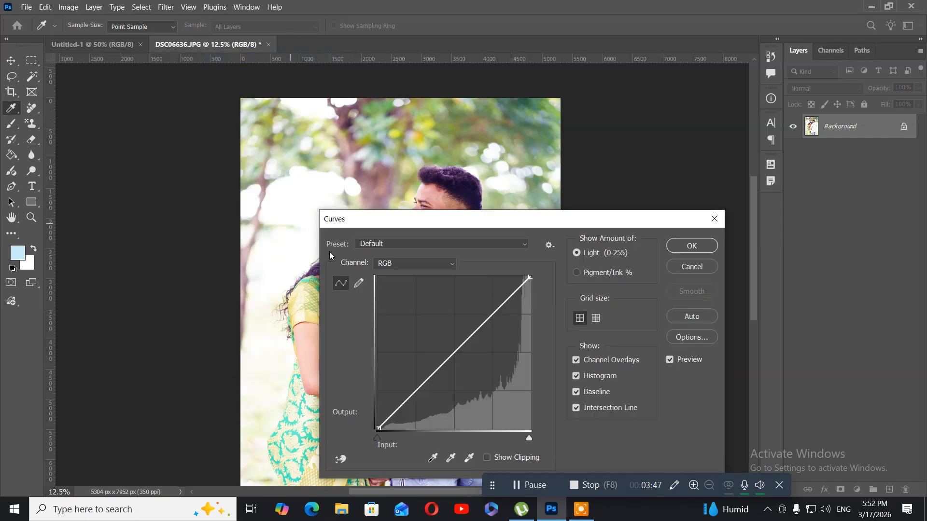
drag(349, 227, 502, 61)
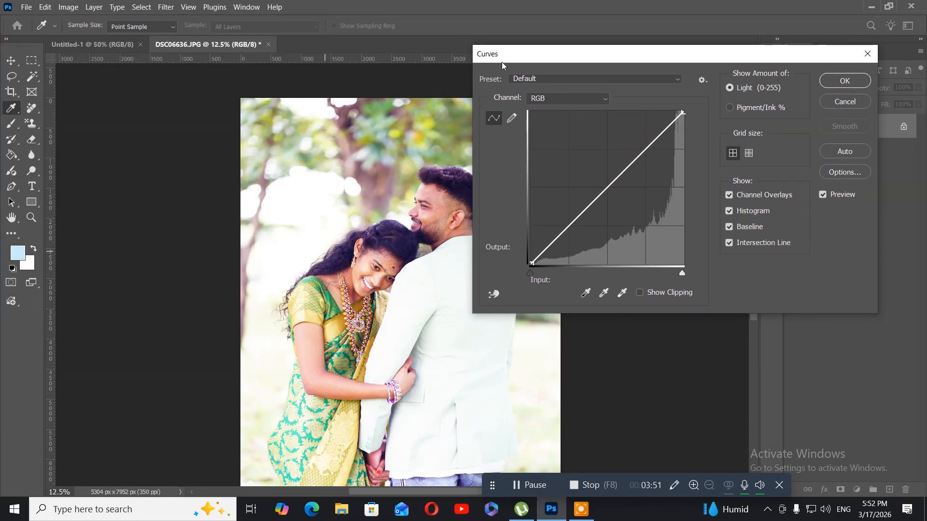
click(552, 240)
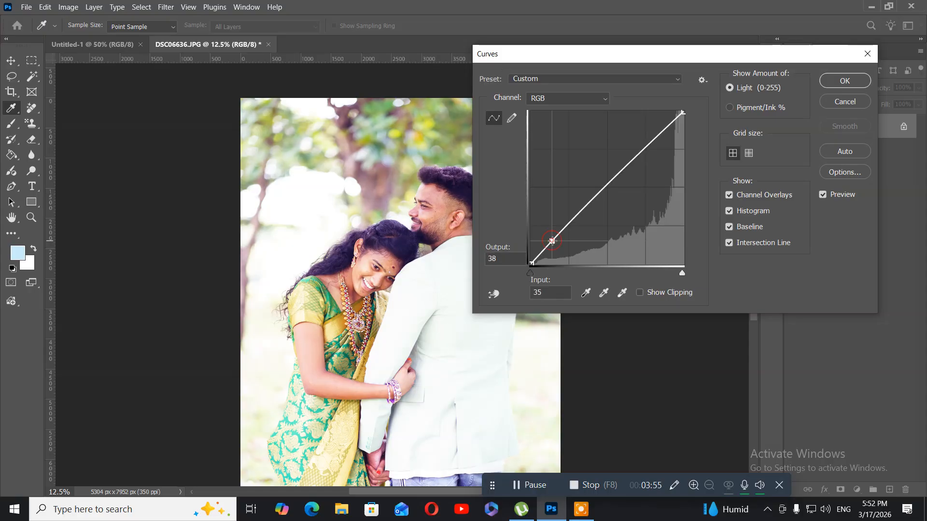
drag(552, 240, 557, 247)
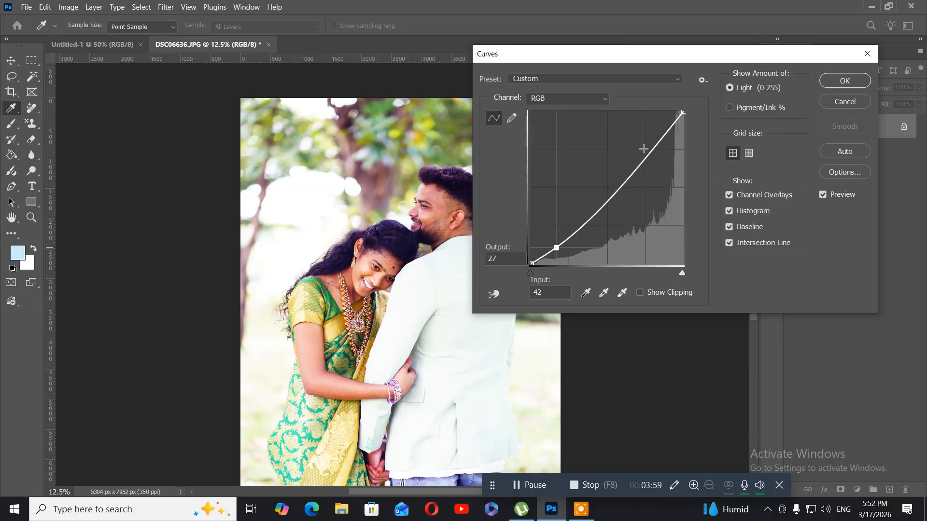
drag(661, 136, 654, 127)
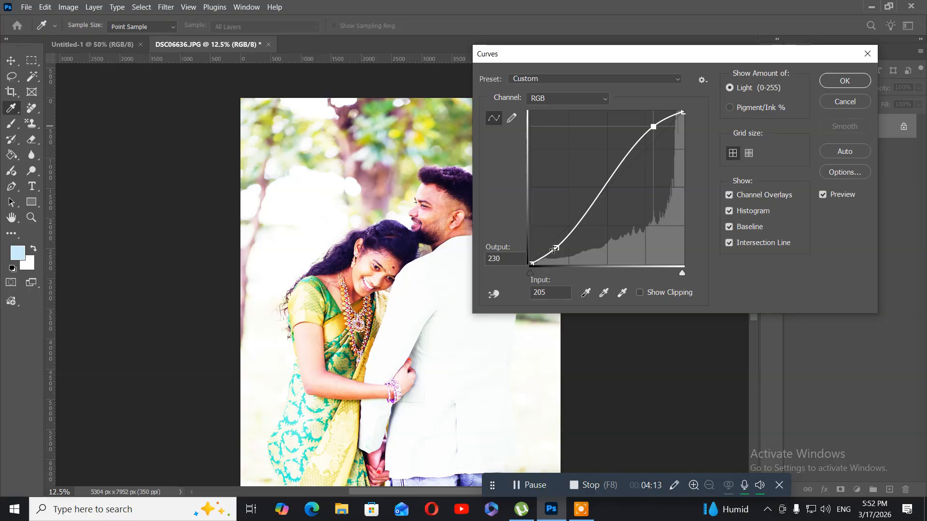
Move the curve's shadow point to input 48, output 23 and its highlight point to input 223, output 226, and apply the curve.
mouse_move(556, 248)
mouse_down()
mouse_move(568, 242)
mouse_move(560, 237)
mouse_move(573, 246)
mouse_move(550, 247)
mouse_move(560, 251)
mouse_up()
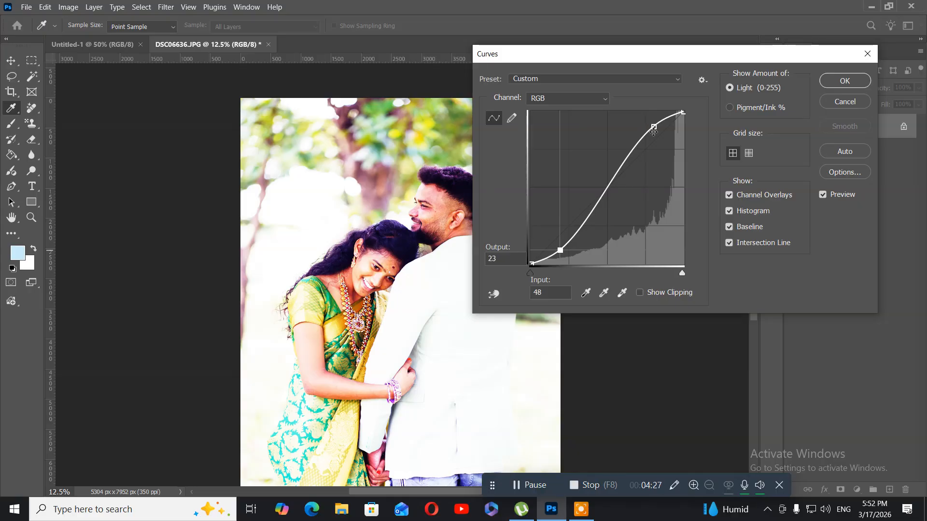
mouse_move(654, 131)
mouse_down()
mouse_move(668, 125)
mouse_move(675, 131)
mouse_move(665, 135)
mouse_up()
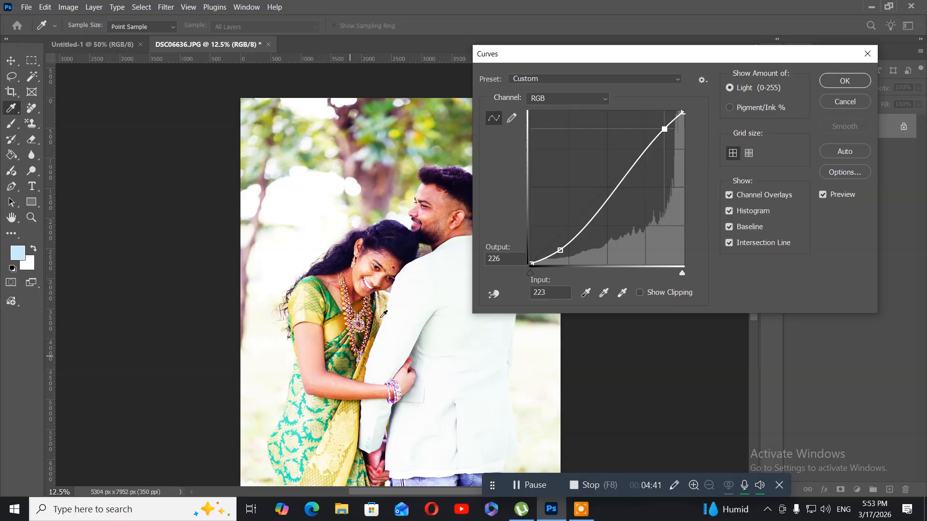
click(620, 78)
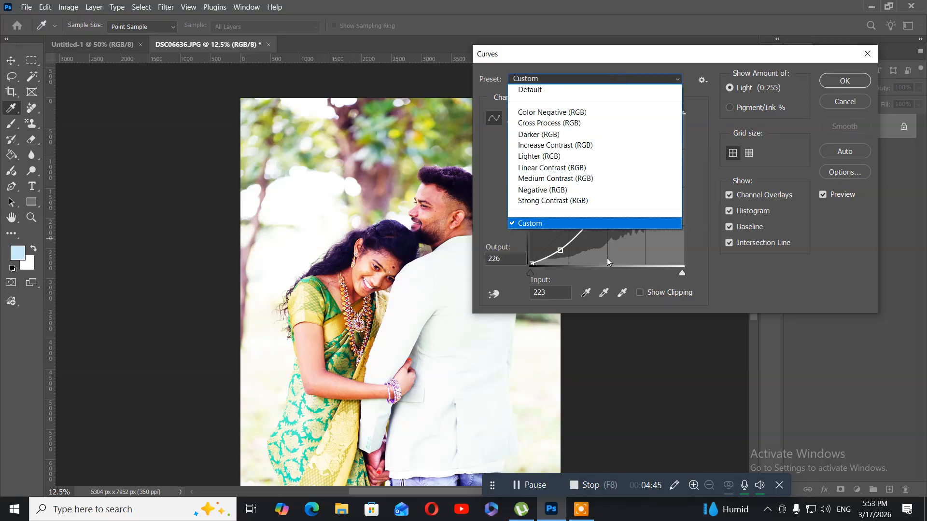
click(685, 58)
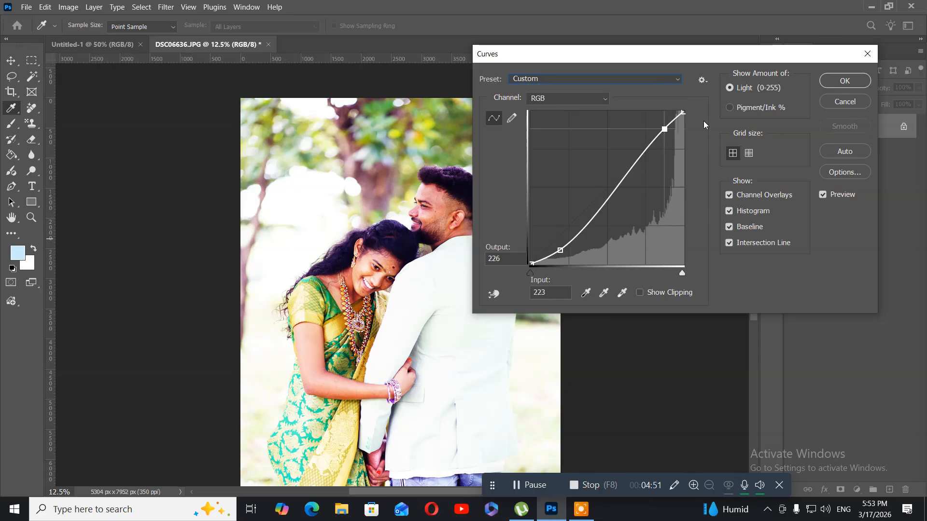
click(844, 81)
key(z)
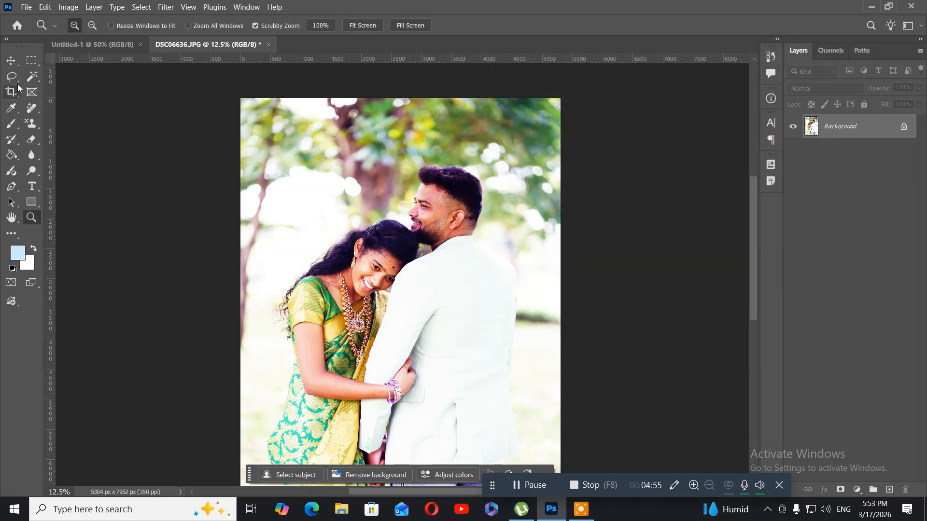
Apply a Levels adjustment to the portrait with the white output level lowered to 233.
click(63, 9)
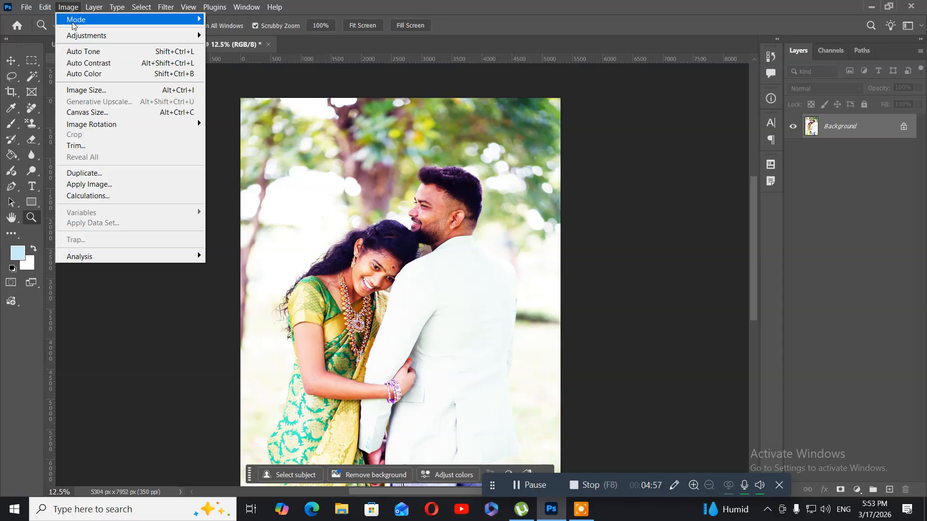
mouse_move(179, 36)
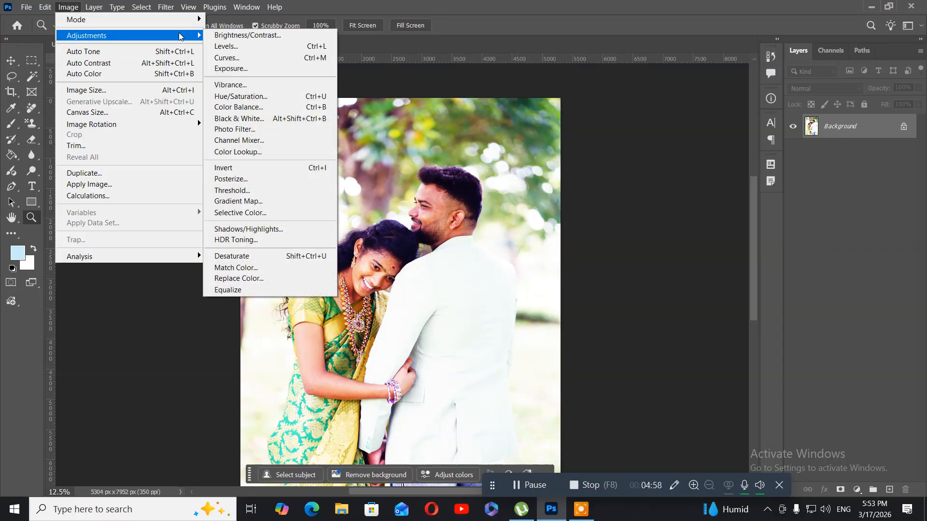
click(269, 45)
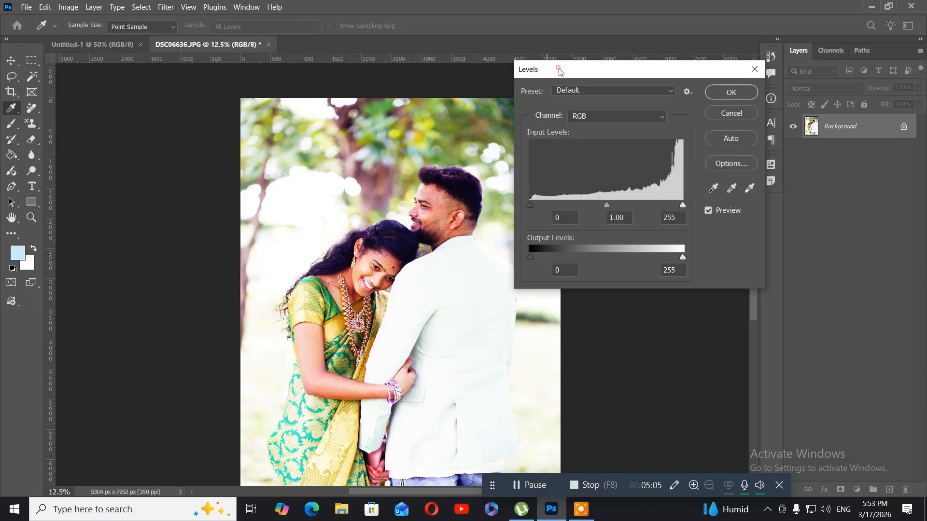
drag(559, 70, 100, 13)
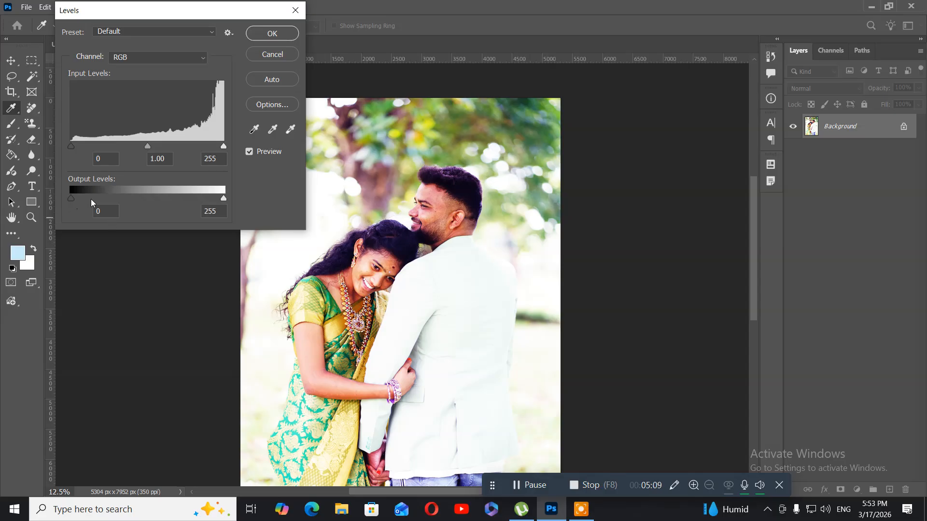
mouse_move(71, 198)
mouse_down()
mouse_move(94, 202)
mouse_move(68, 200)
mouse_up()
click(67, 199)
drag(224, 200, 210, 200)
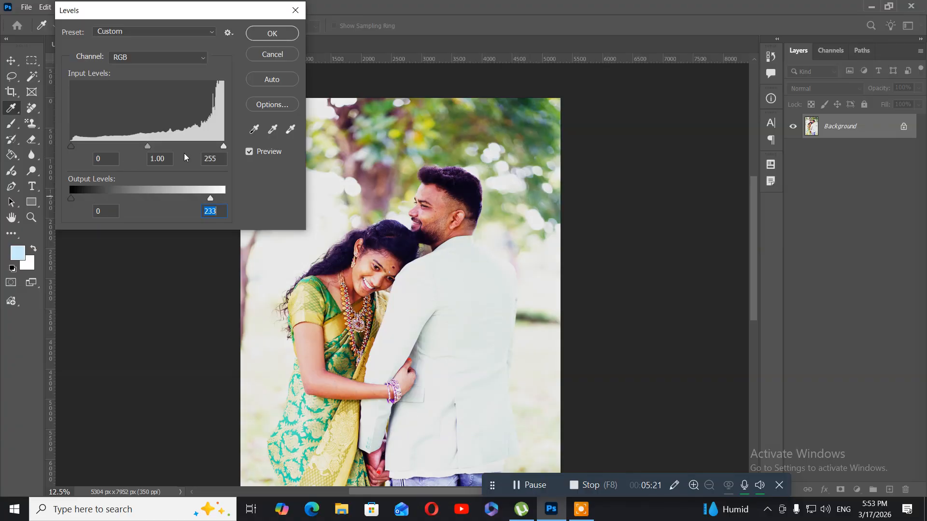
drag(219, 146, 213, 146)
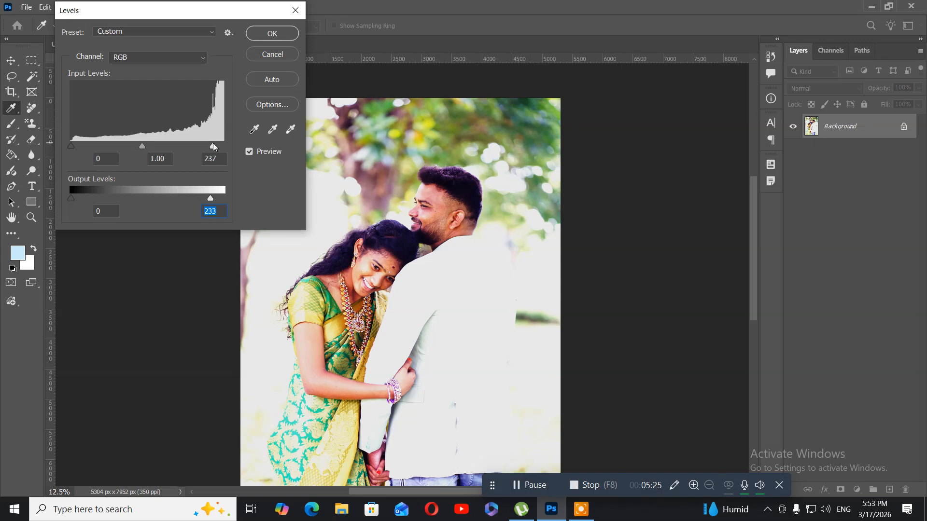
drag(215, 147, 236, 149)
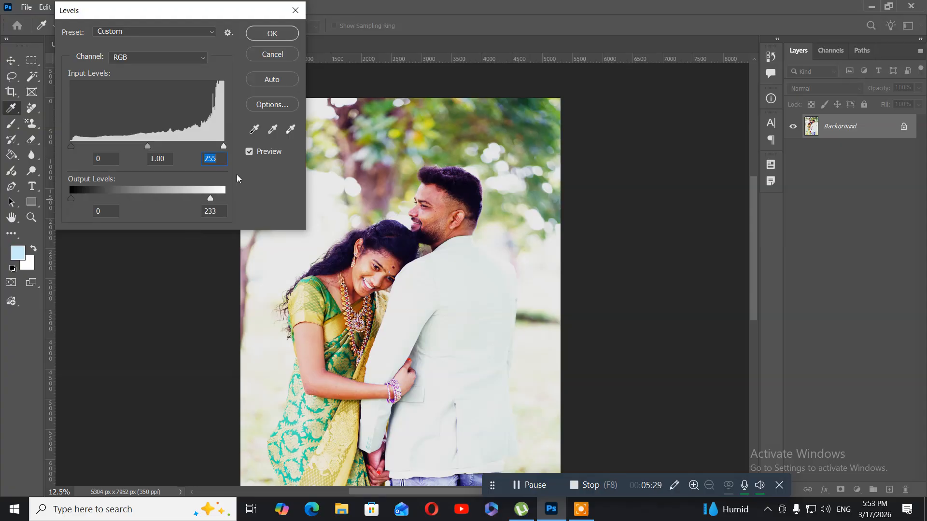
click(273, 34)
key(z)
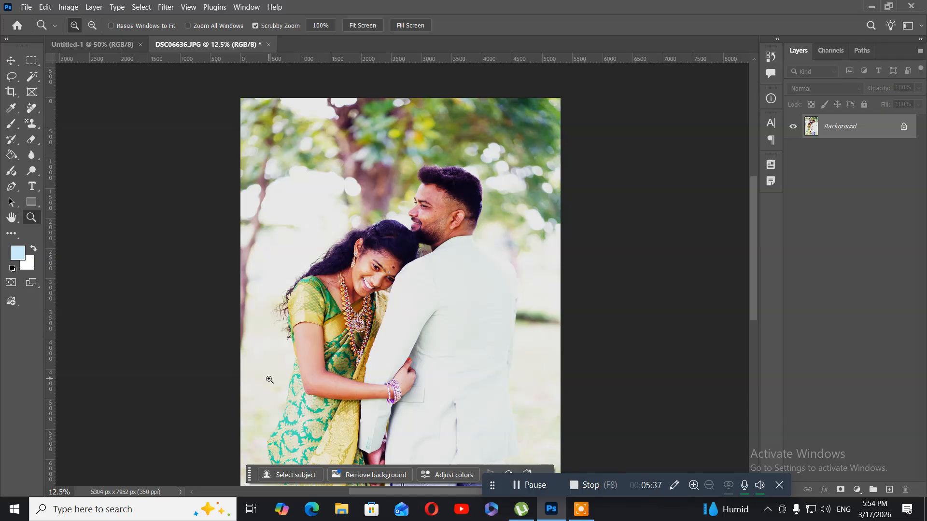
Paint over the couple and the background with the History Brush at size 1700 to restore the original colors.
click(14, 145)
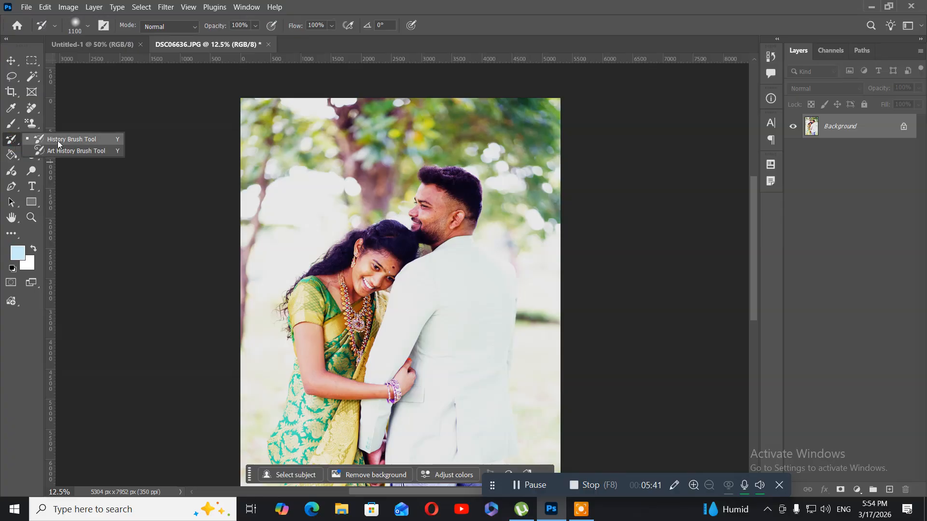
click(57, 140)
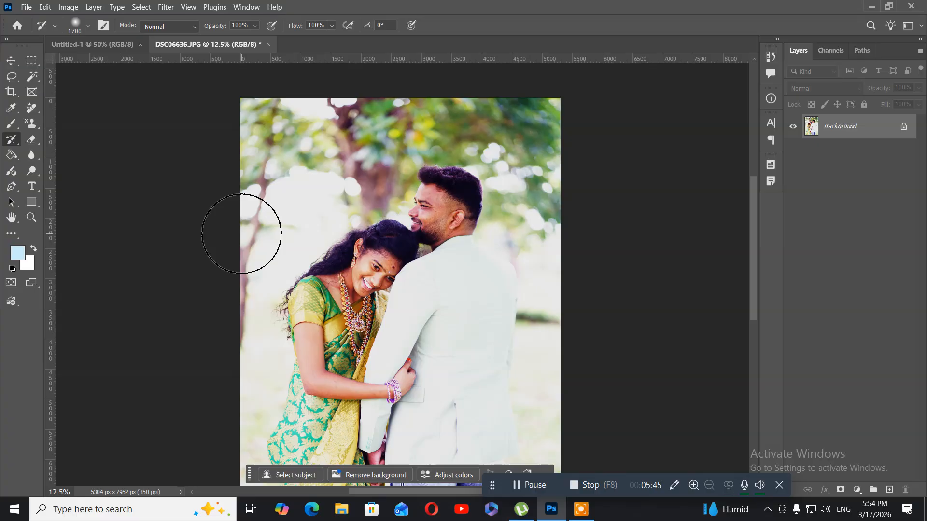
key(bracketright)
key(bracketright)
key(bracketright)
key(bracketright)
key(bracketright)
key(bracketright)
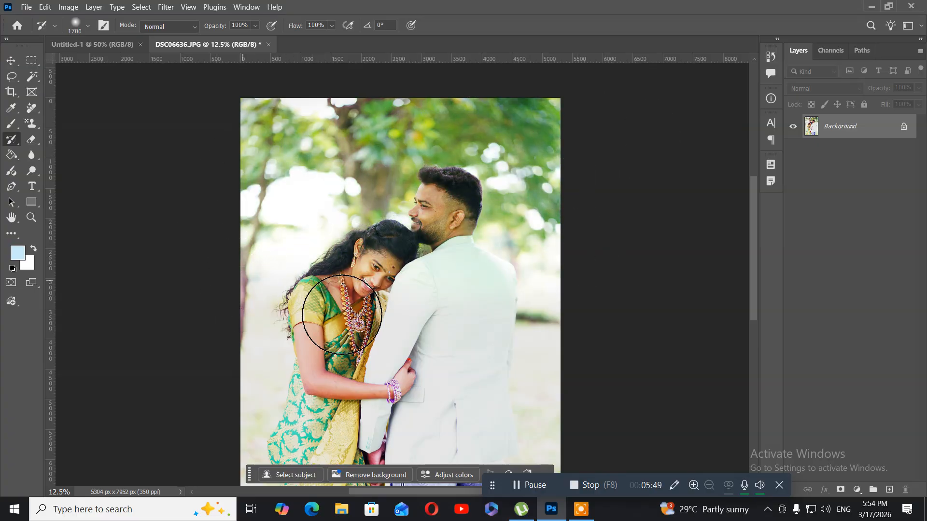
mouse_move(597, 312)
mouse_down()
mouse_move(488, 343)
mouse_move(227, 368)
mouse_move(603, 408)
mouse_move(548, 435)
mouse_move(175, 449)
mouse_move(621, 472)
mouse_move(192, 407)
mouse_up()
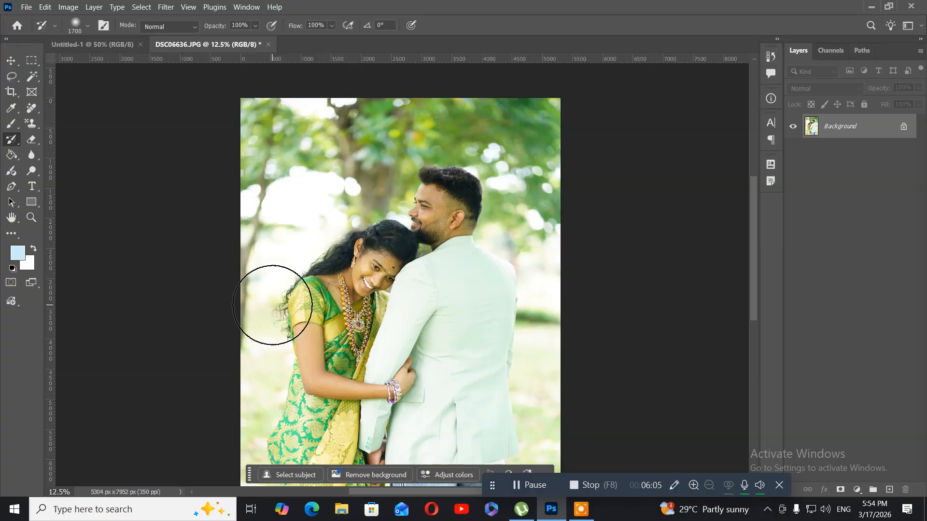
Start HDR Toning on the portrait and try the Monochromatic Artistic and Photorealistic High Contrast presets.
click(78, 7)
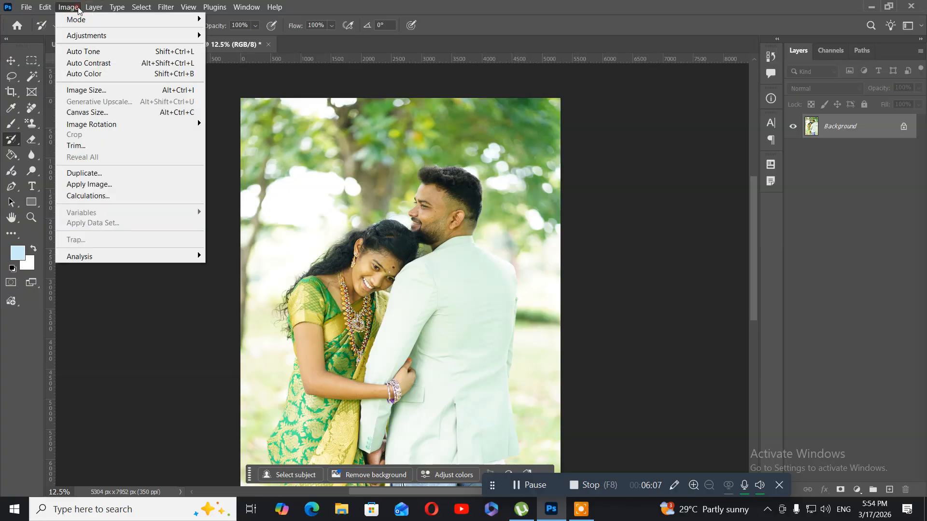
mouse_move(96, 36)
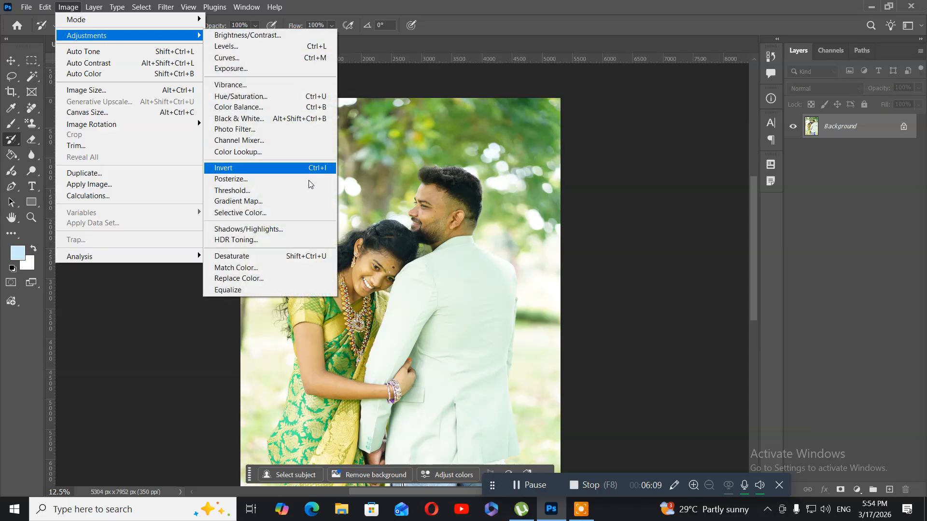
click(255, 241)
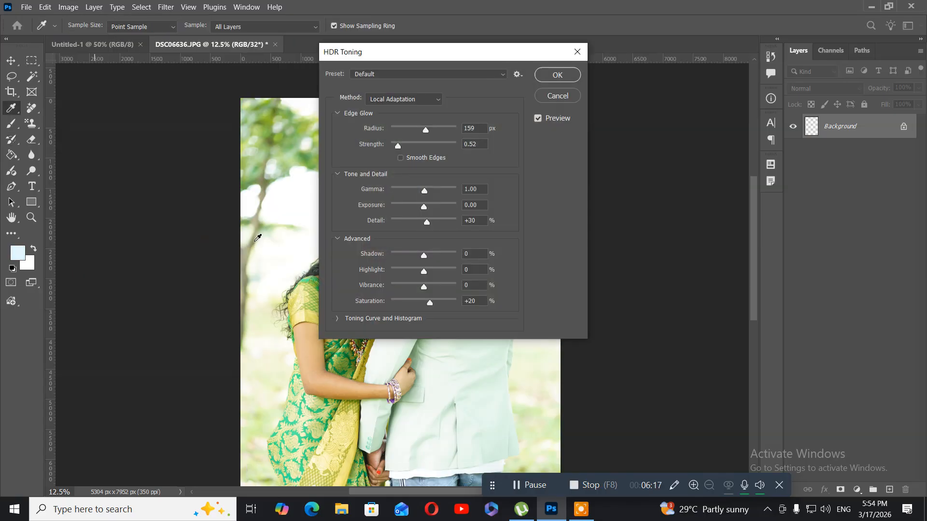
drag(427, 59, 658, 68)
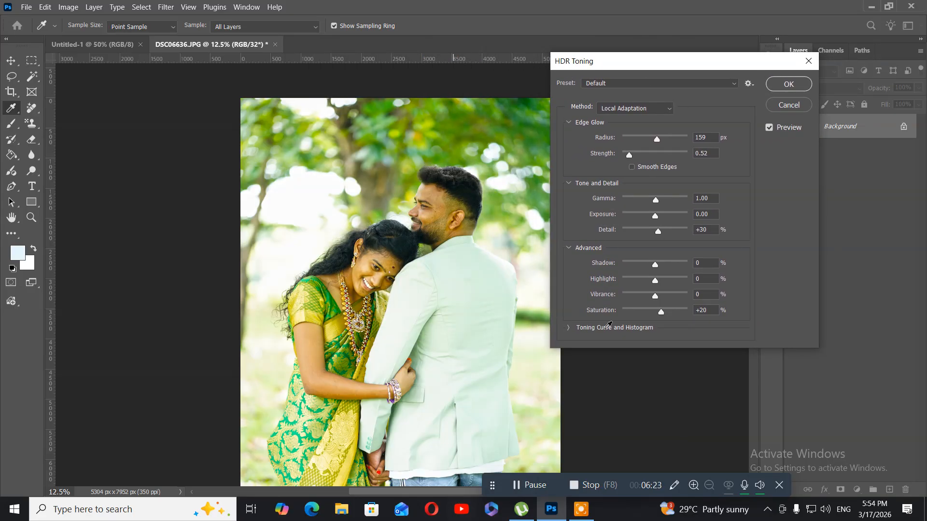
click(652, 108)
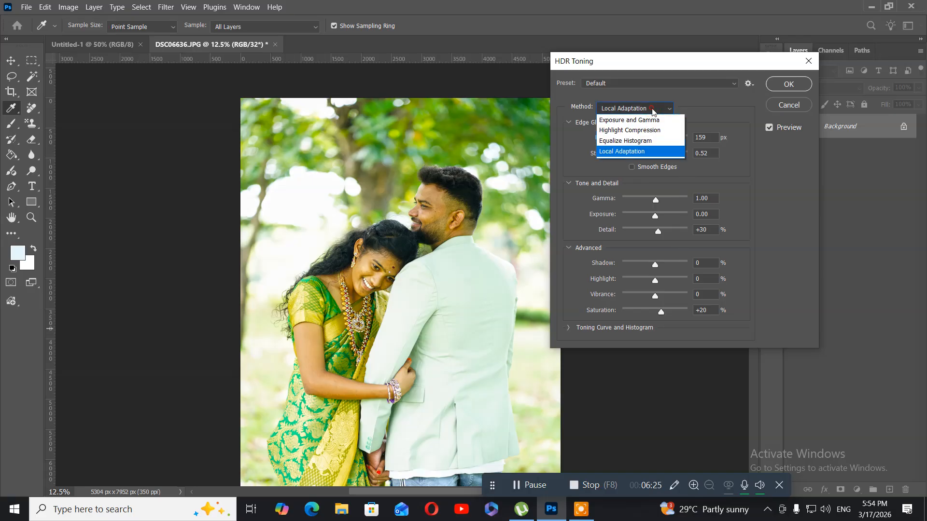
click(651, 106)
click(650, 82)
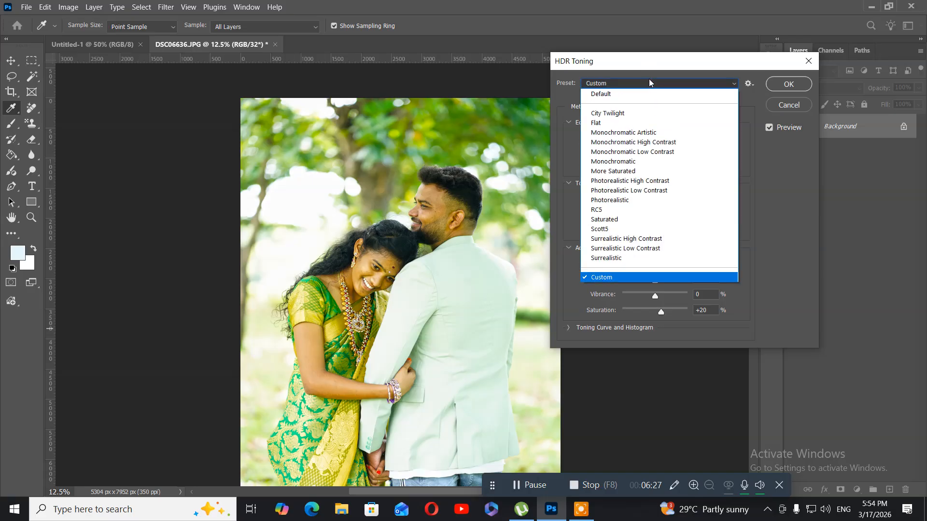
click(657, 133)
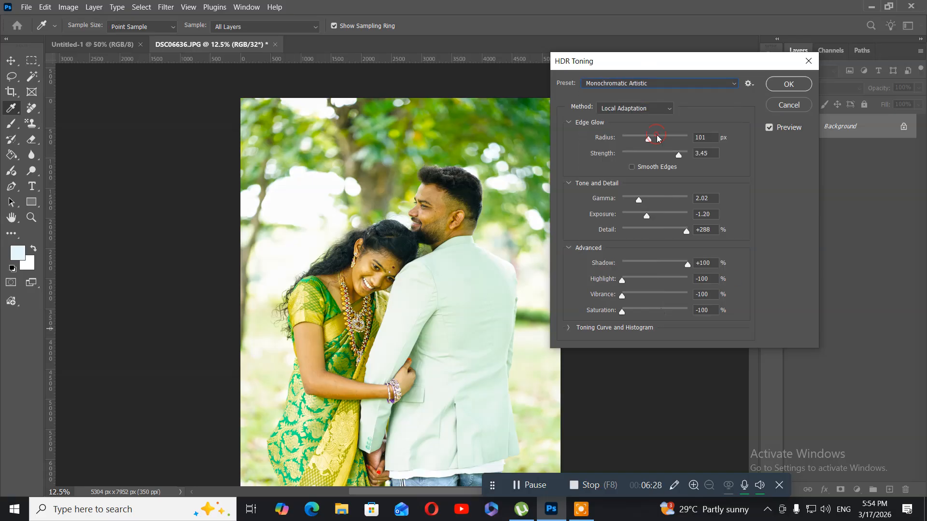
click(666, 85)
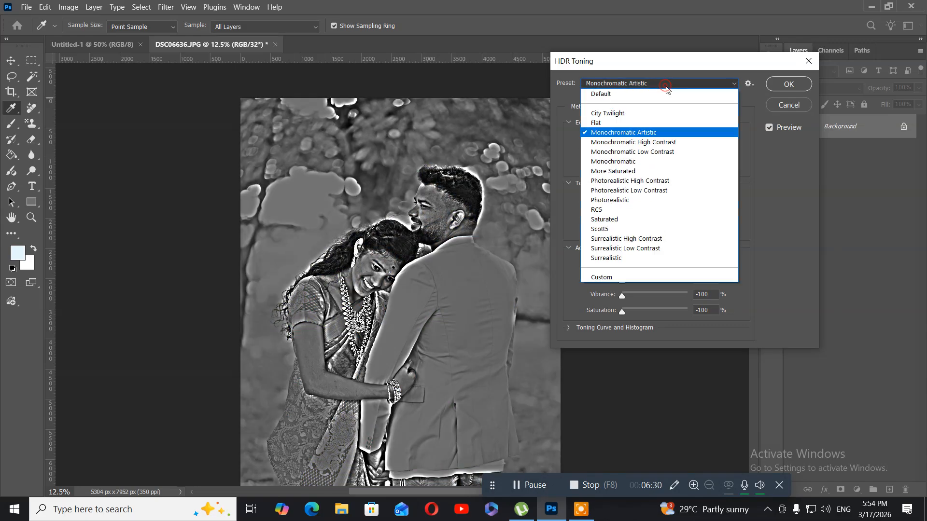
click(671, 180)
Try the RC5 and Surrealistic High Contrast presets in HDR Toning, and cancel the adjustment.
click(654, 106)
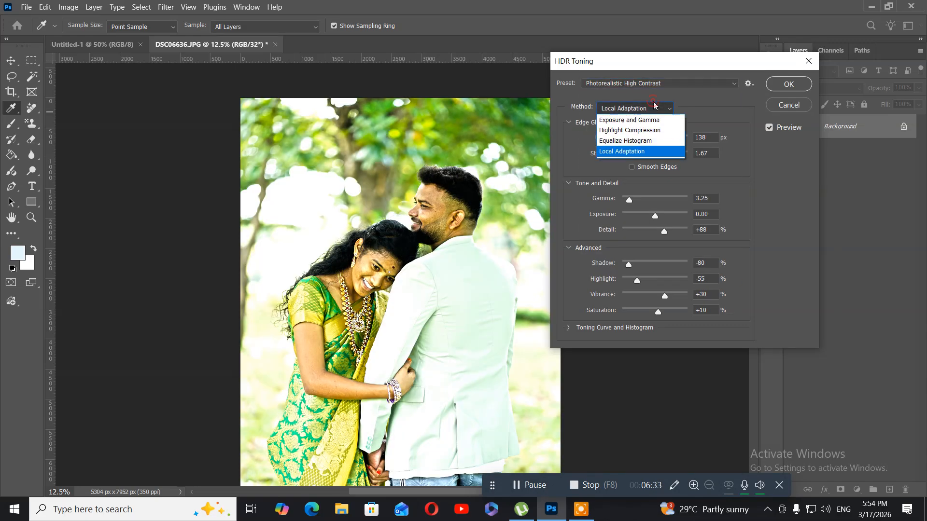
click(694, 92)
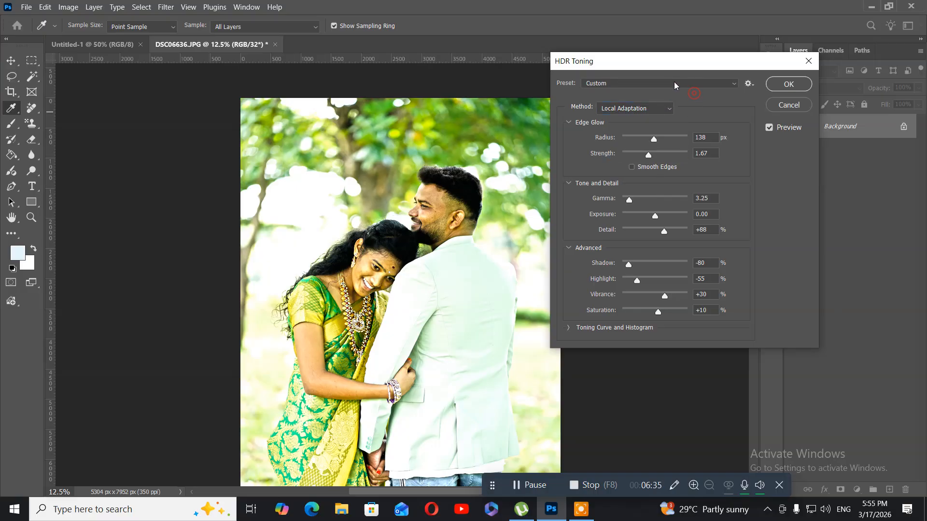
click(660, 83)
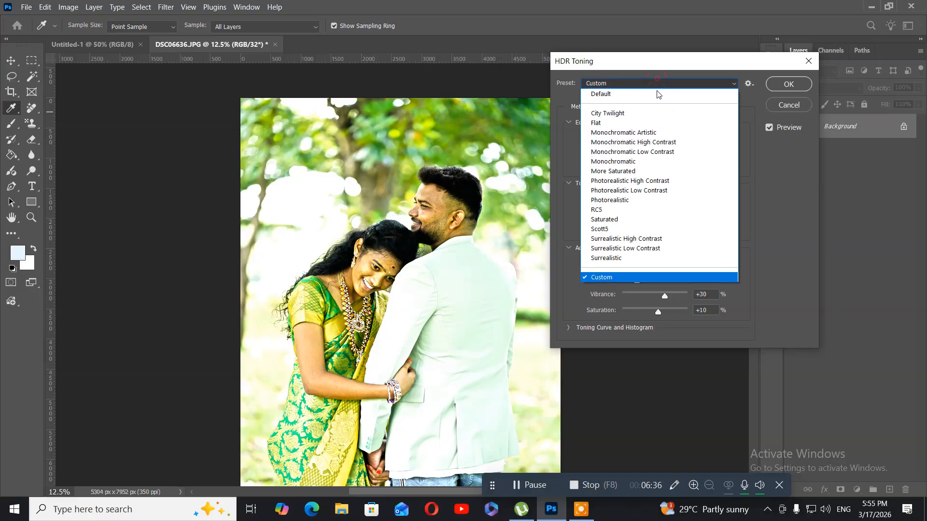
click(638, 213)
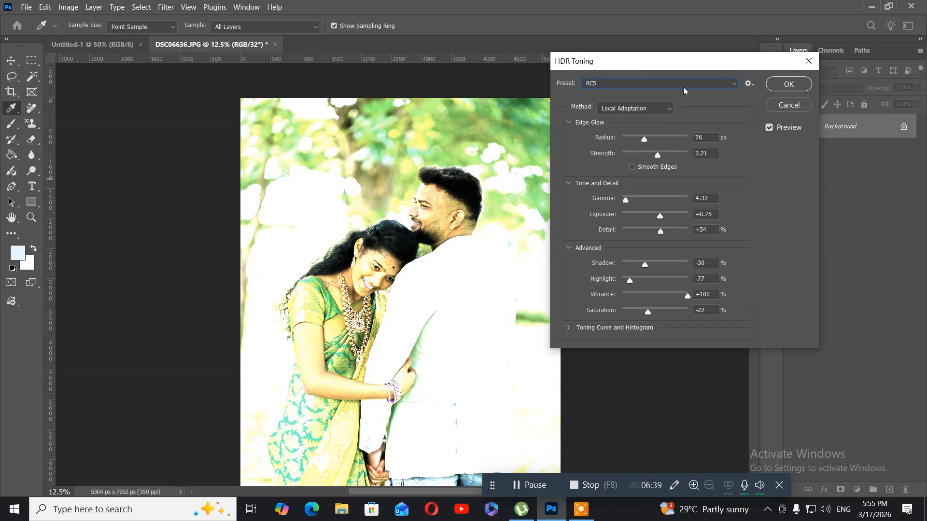
click(678, 89)
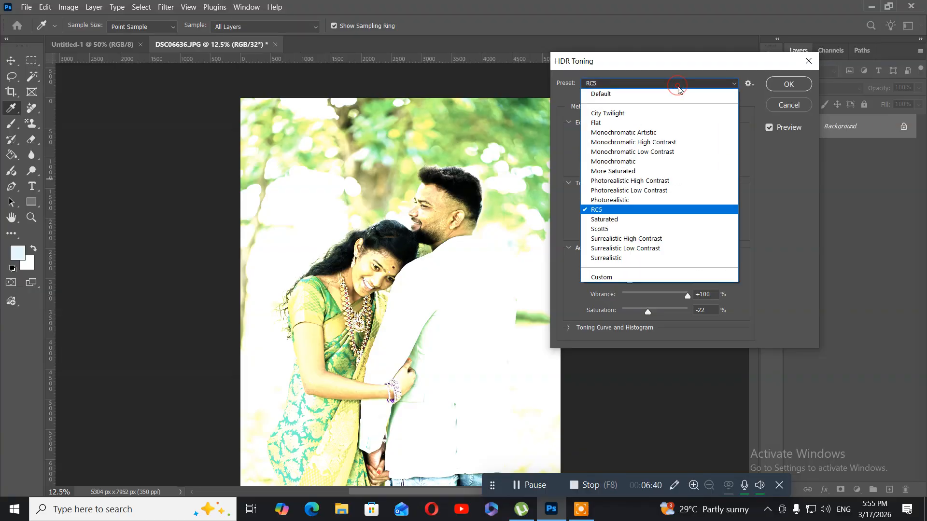
click(665, 241)
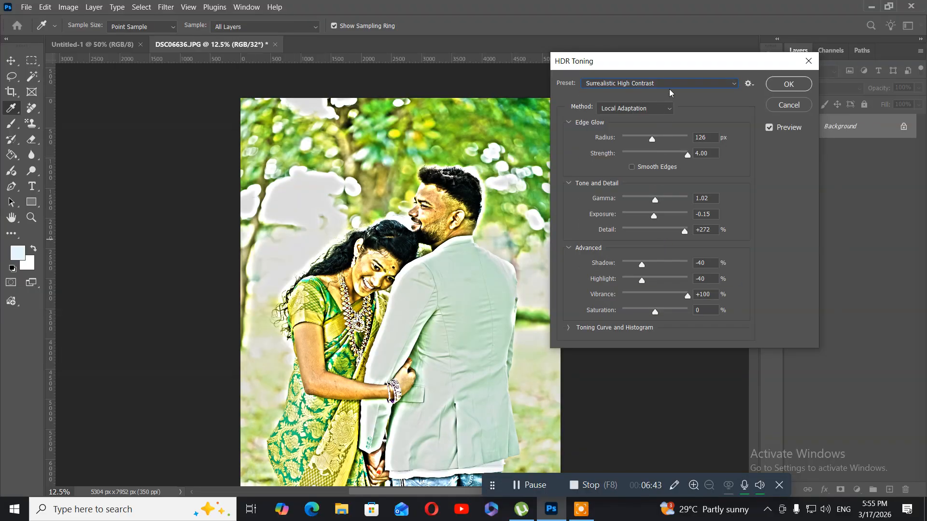
click(679, 86)
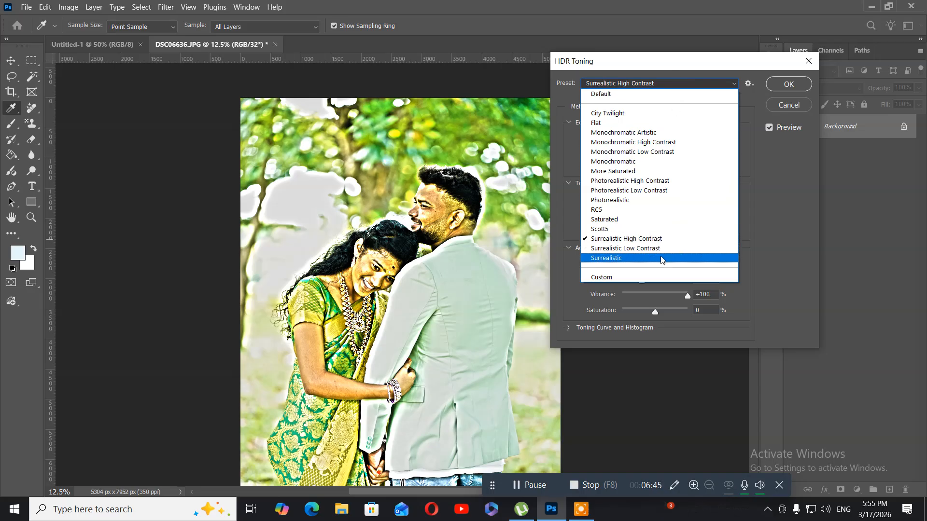
click(641, 284)
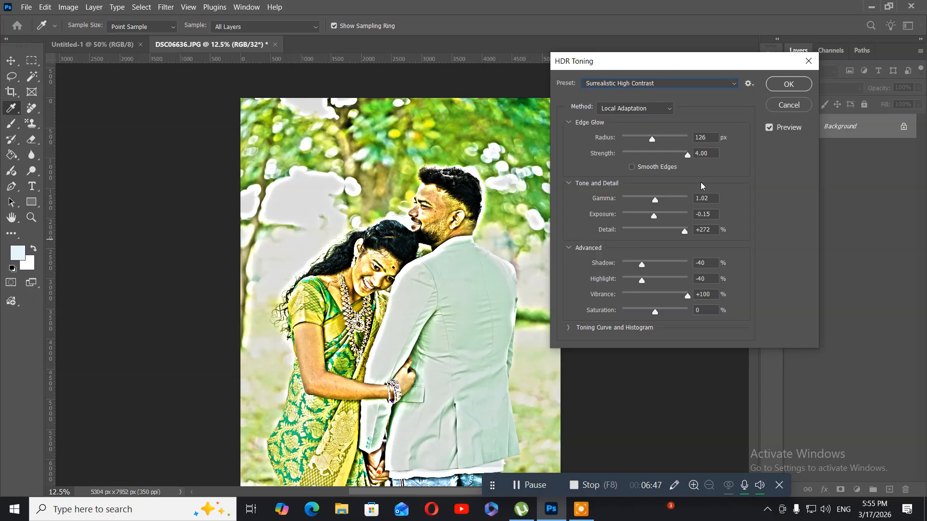
click(788, 104)
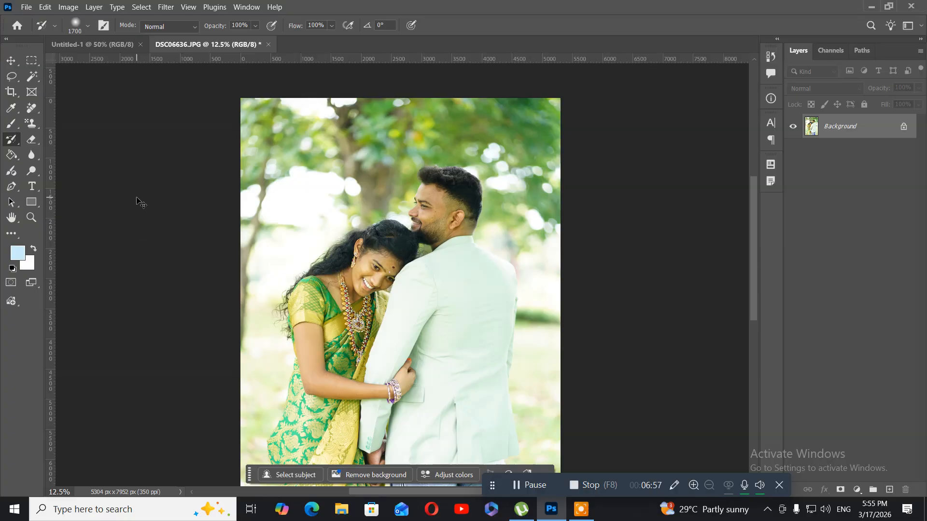
Start a Color Balance adjustment with the midtones at Cyan to Red +24, Magenta to Green -42 and Yellow to Blue +26.
key(ctrl+b)
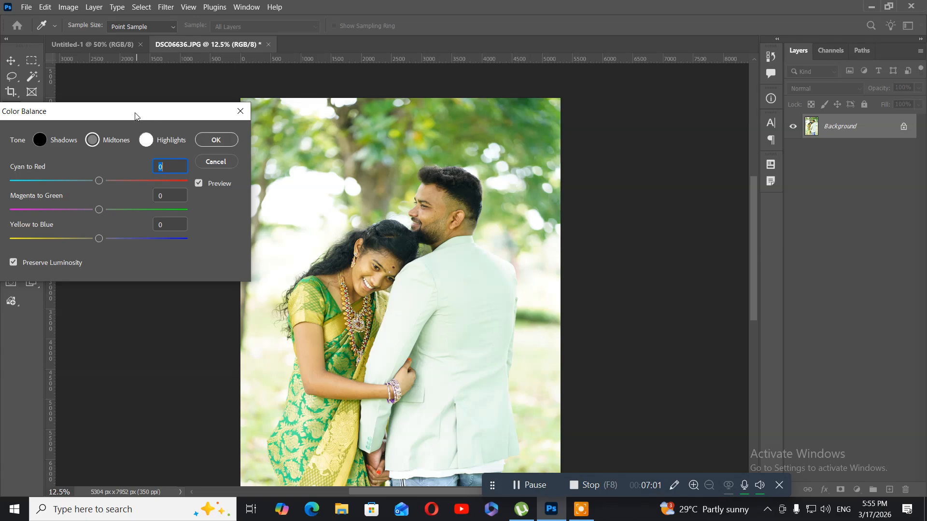
drag(138, 116, 193, 110)
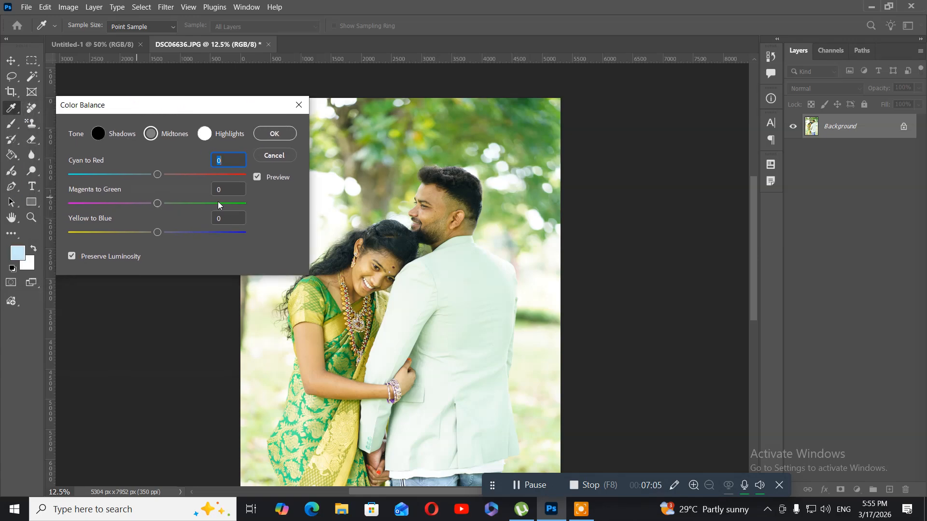
drag(156, 206, 122, 207)
drag(158, 177, 179, 176)
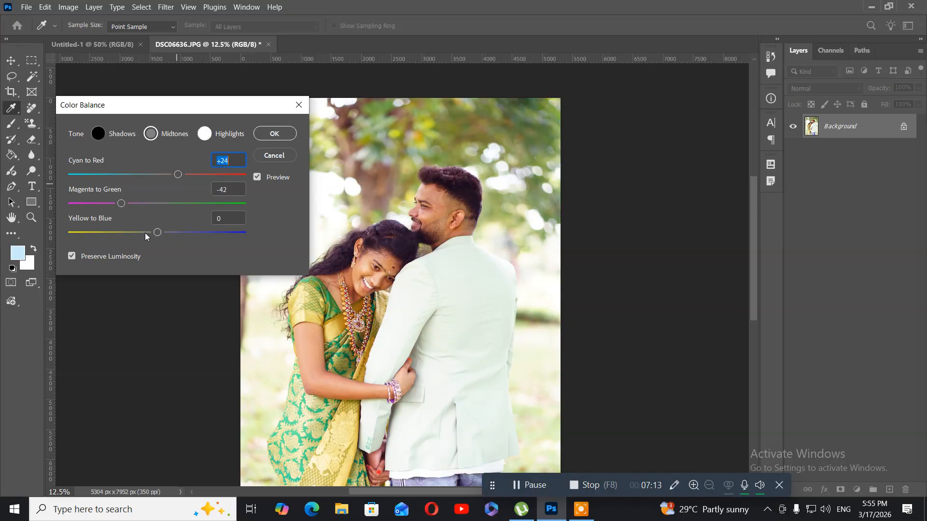
drag(159, 236, 181, 236)
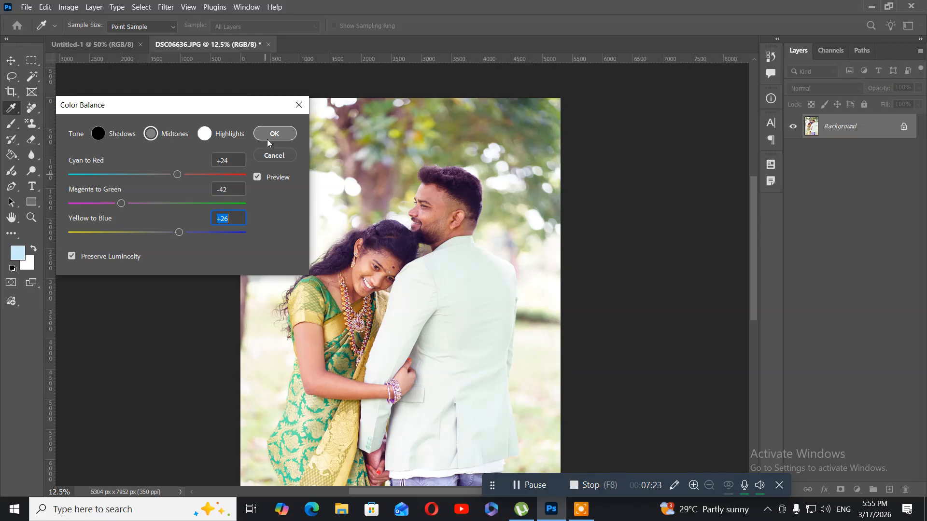
Set the Color Balance shadows to Cyan to Red +13 and Magenta to Green -13, shift them toward blue, and apply.
click(99, 135)
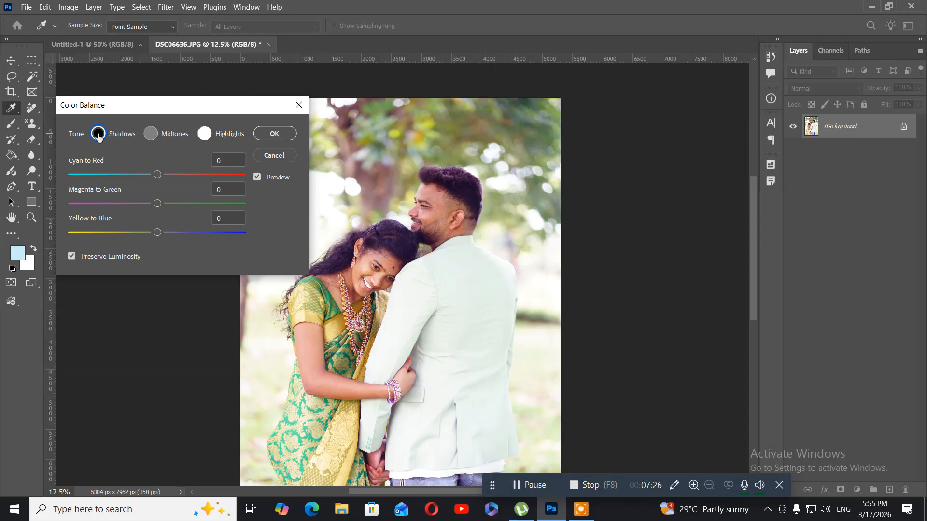
click(150, 135)
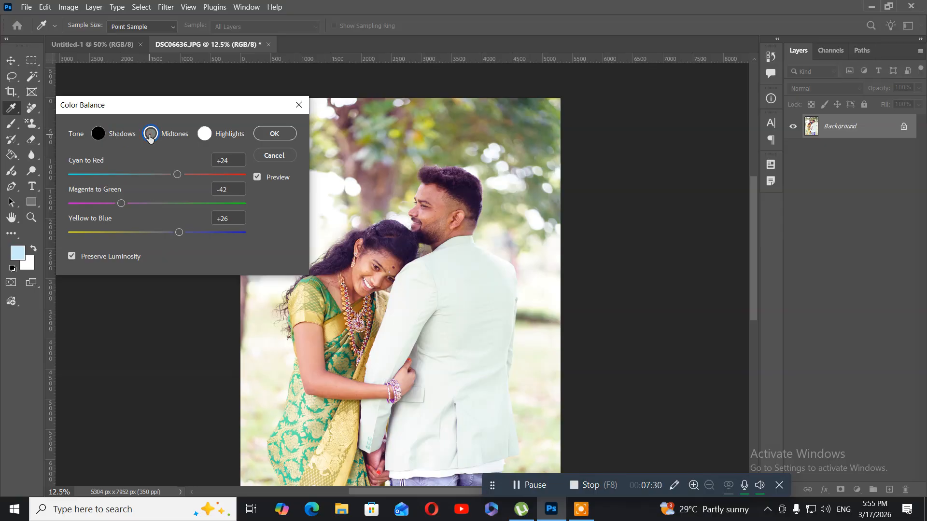
click(203, 135)
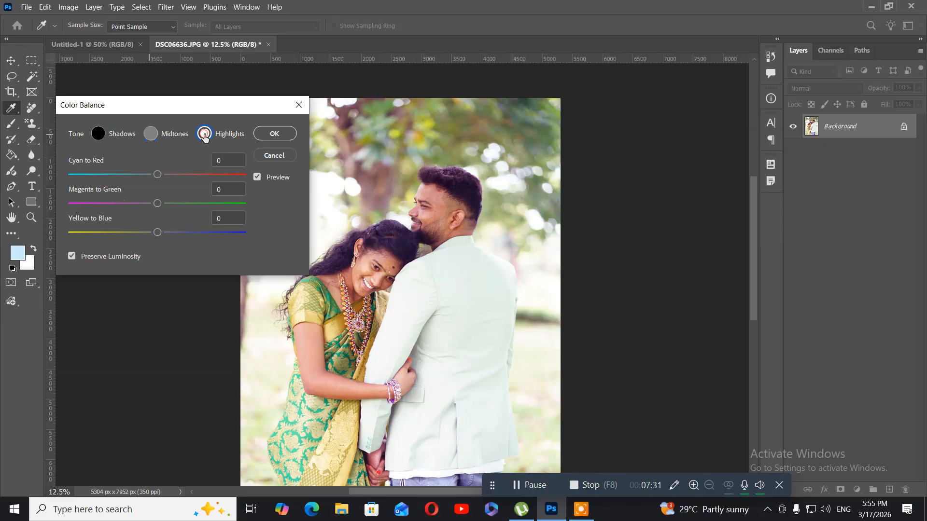
click(100, 138)
drag(157, 203, 148, 207)
drag(157, 175, 168, 177)
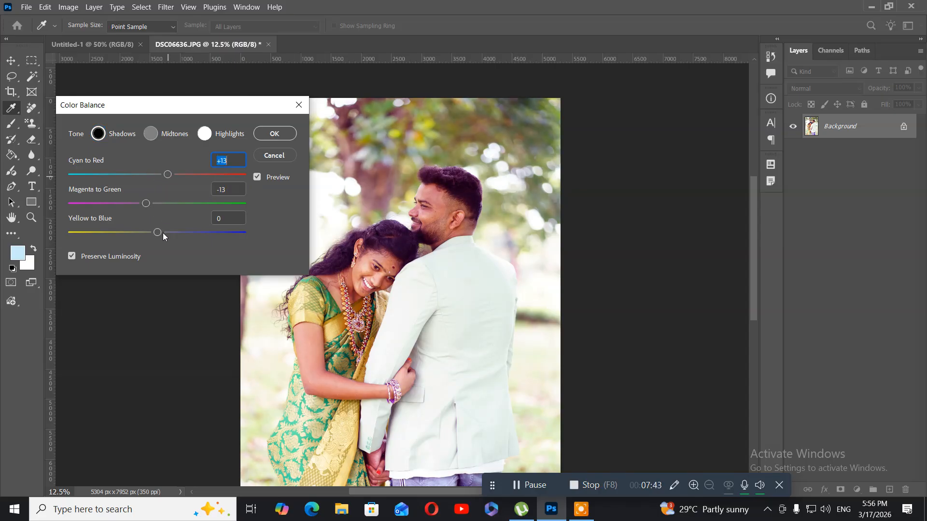
drag(163, 233, 191, 232)
click(275, 134)
Close DSC06636.JPG without saving the changes.
key(y)
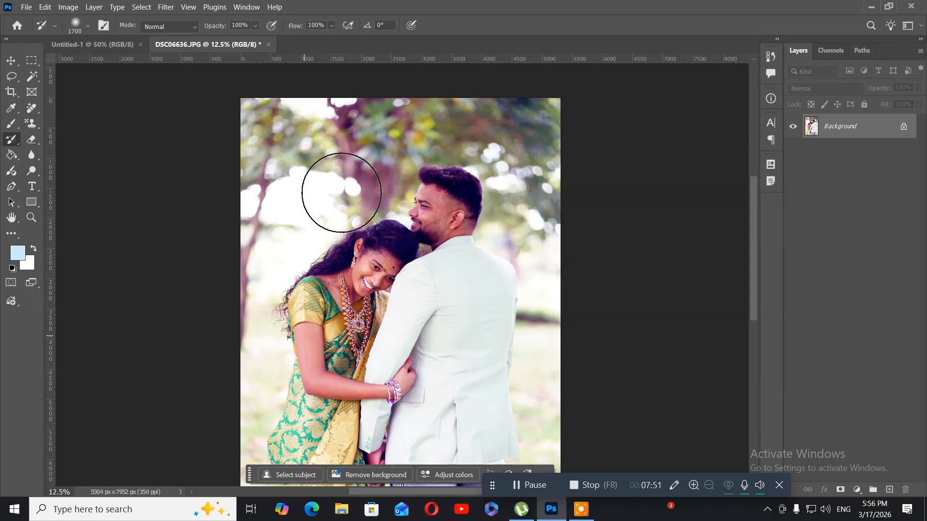
click(268, 44)
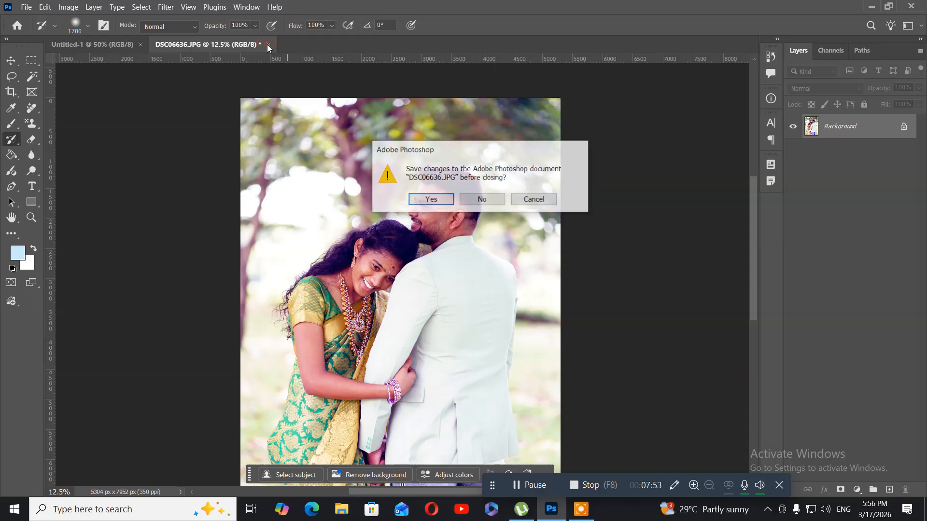
click(483, 199)
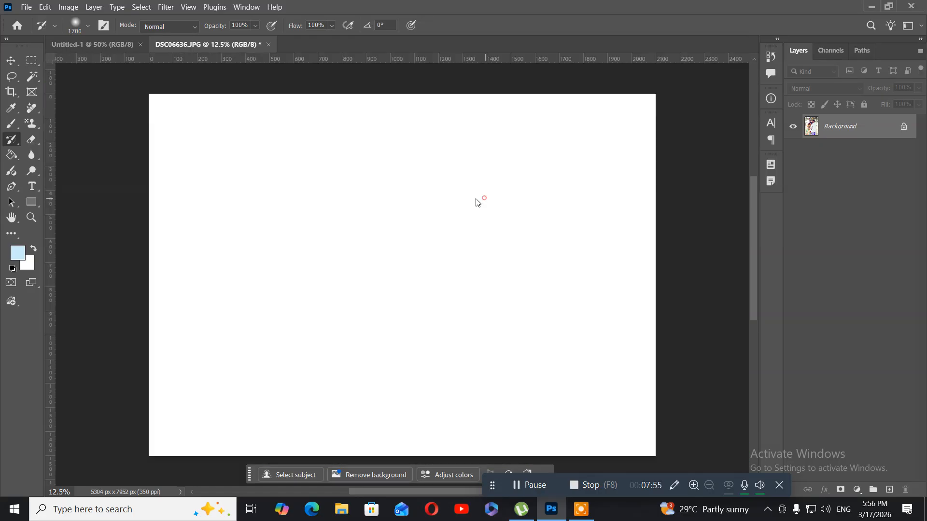
click(27, 7)
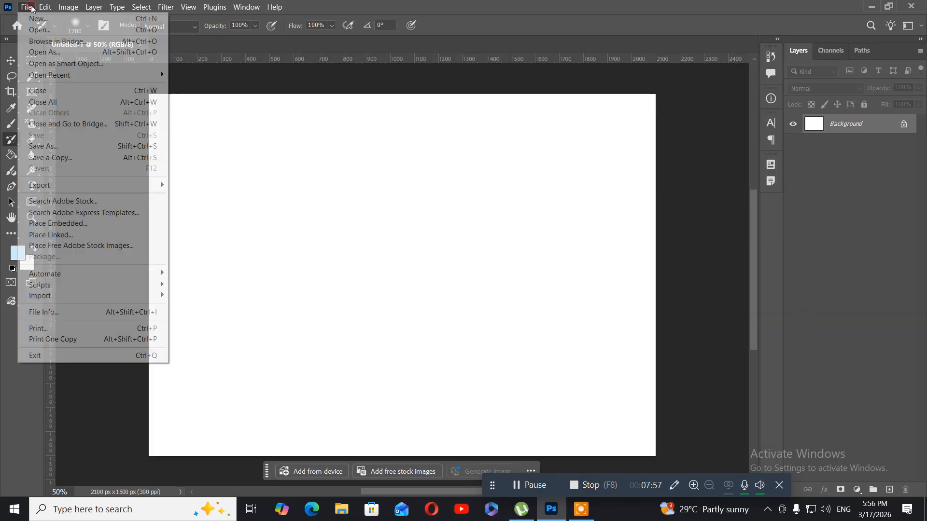
click(35, 31)
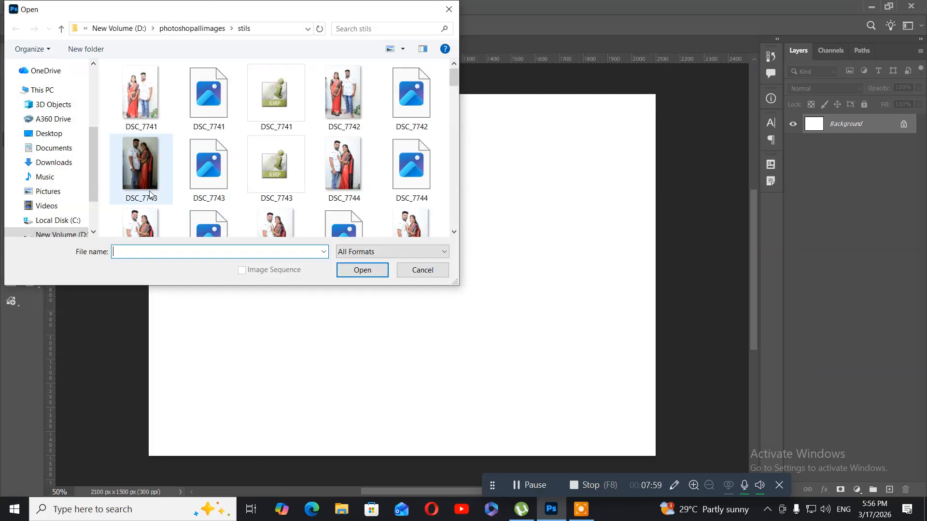
scroll(56, 166, up, 3)
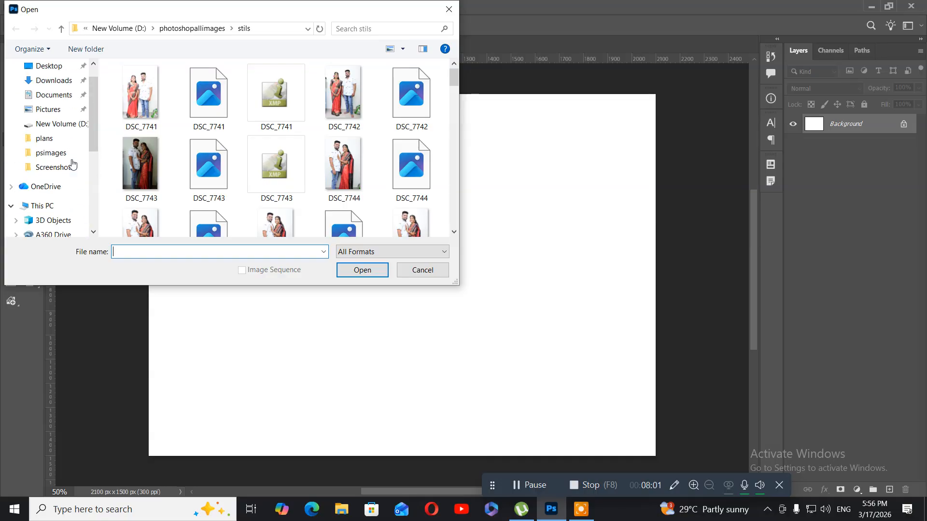
click(53, 154)
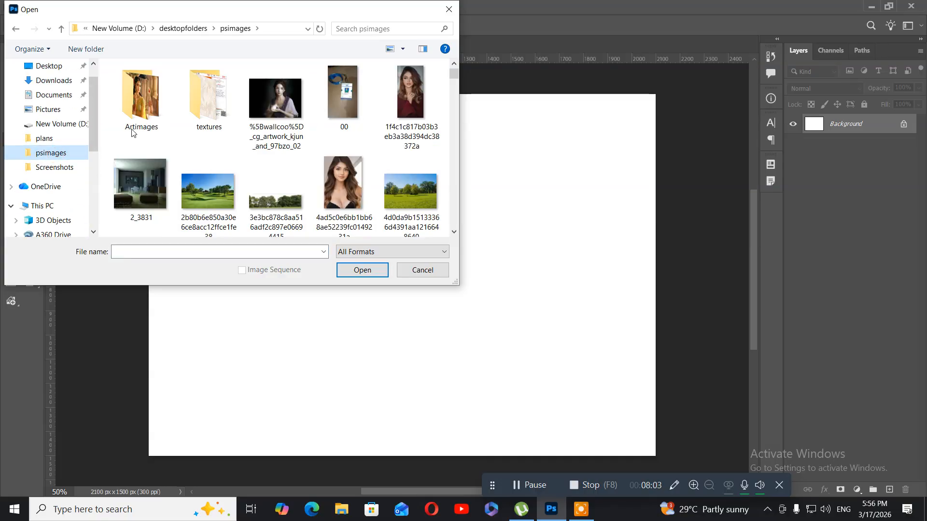
double_click(148, 112)
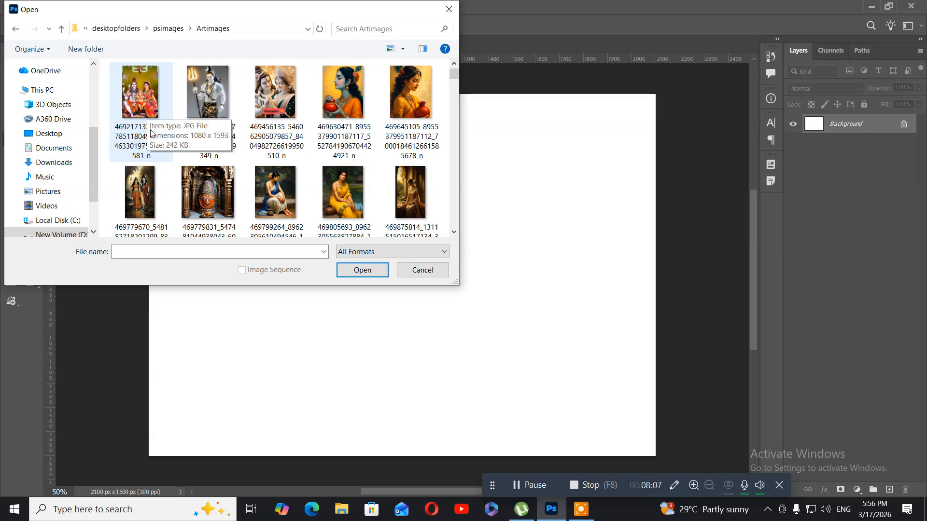
scroll(265, 173, down, 2)
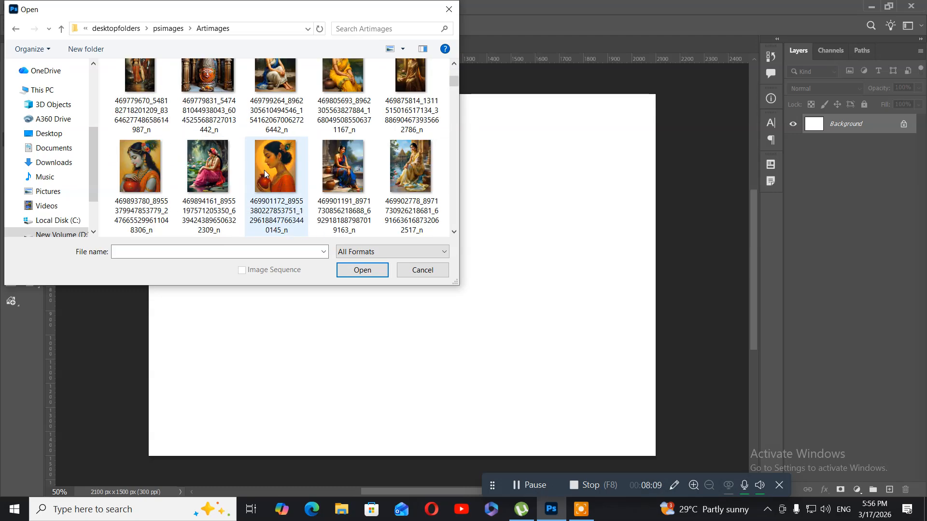
scroll(265, 170, down, 2)
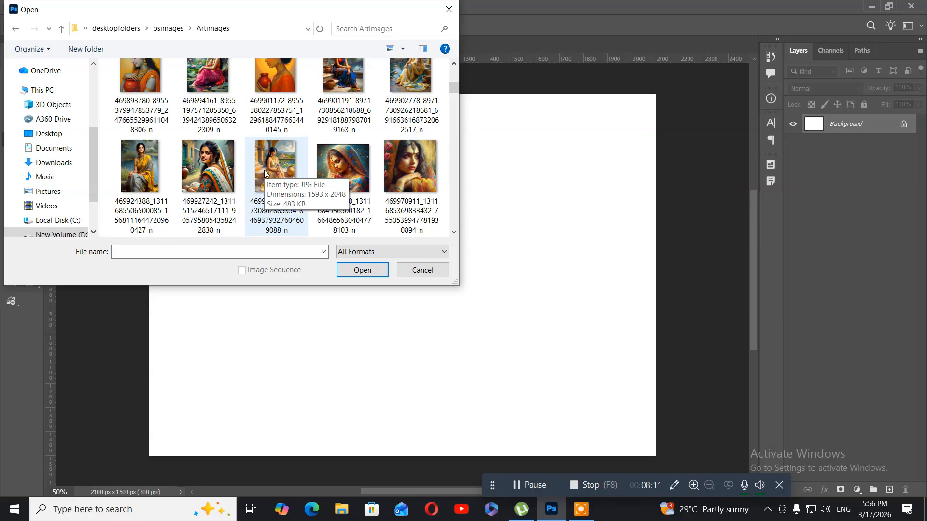
scroll(264, 170, down, 3)
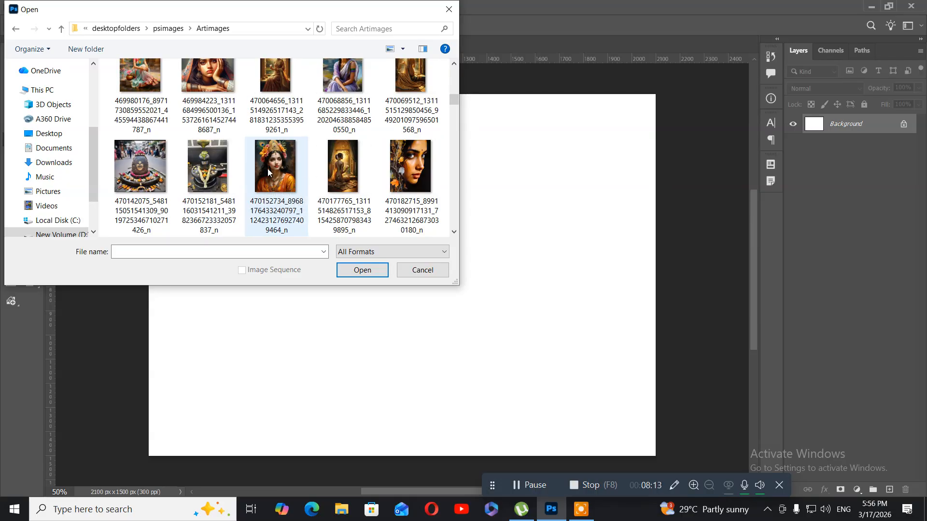
click(267, 169)
click(362, 271)
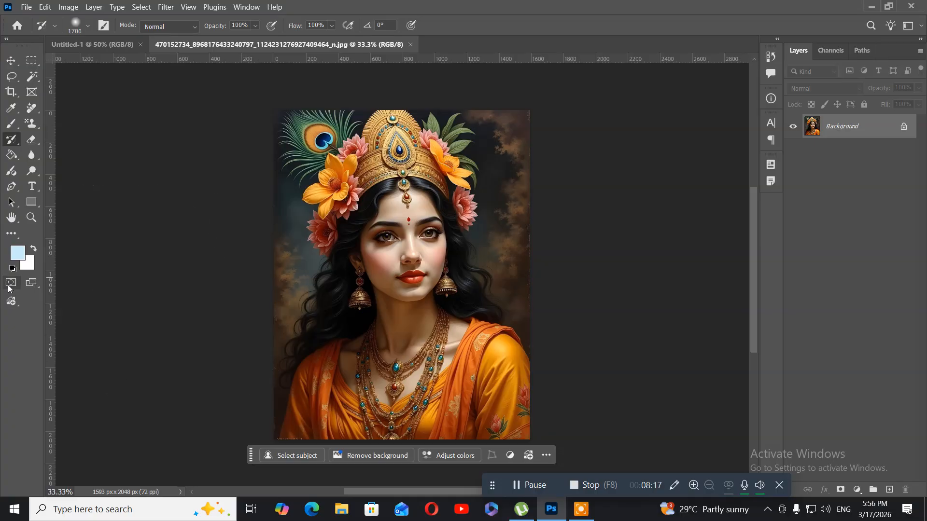
Start a Brightness/Contrast adjustment with Brightness at 45 and compare the portrait with the preview off and on.
click(10, 65)
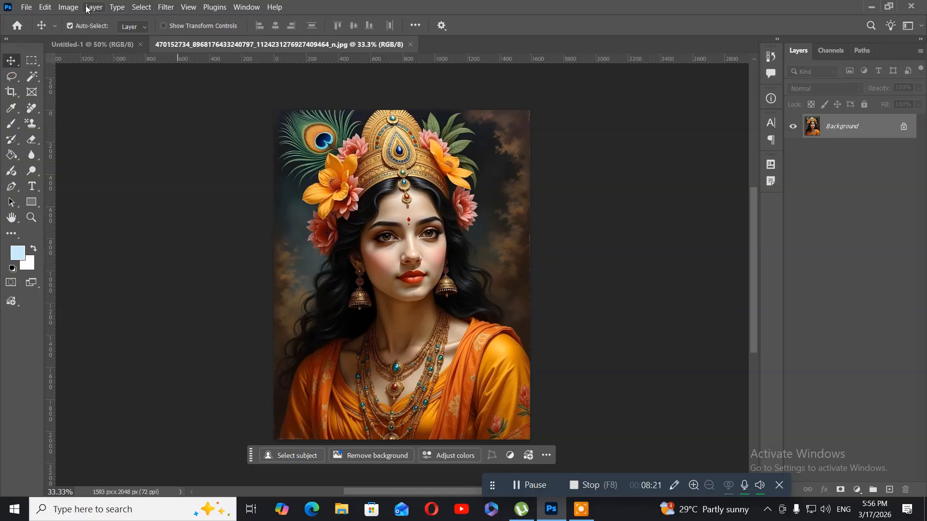
click(68, 6)
mouse_move(76, 37)
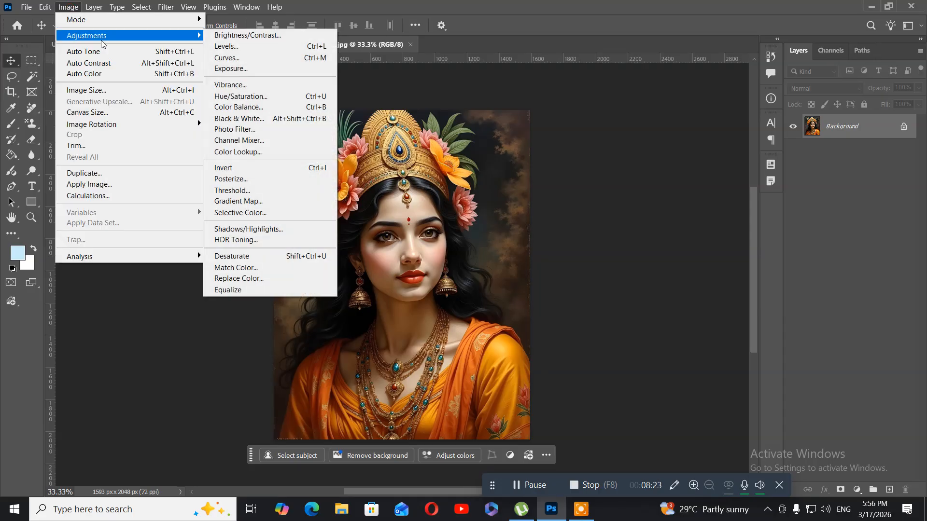
click(248, 35)
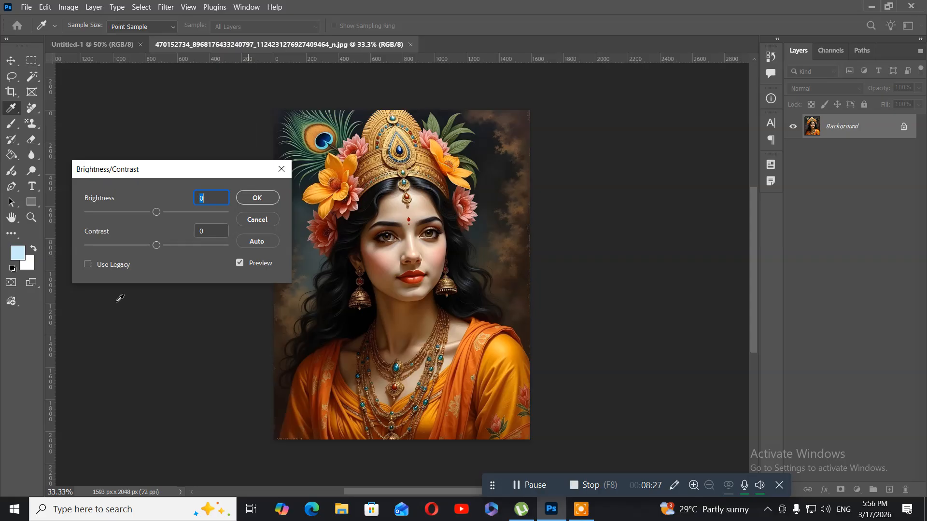
drag(157, 215, 176, 215)
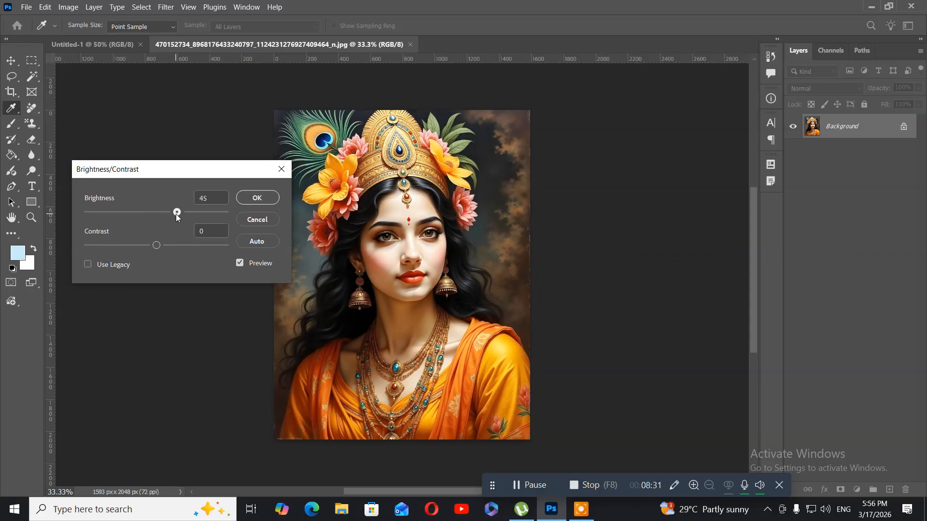
click(239, 263)
click(239, 264)
Set Contrast to -11, compare using the preview, apply the Brightness/Contrast adjustment, and undo it.
mouse_move(157, 248)
mouse_down()
mouse_move(173, 247)
mouse_move(148, 247)
mouse_up()
click(238, 263)
click(238, 264)
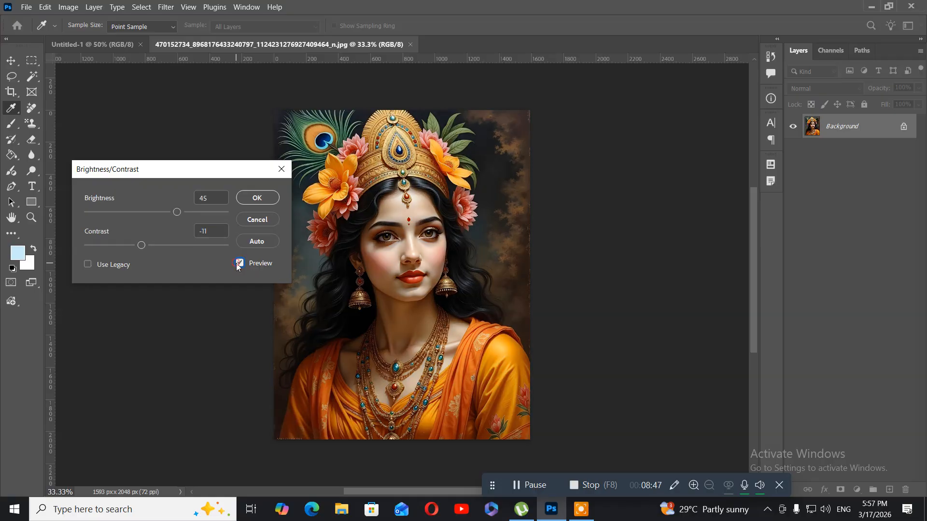
click(255, 198)
key(v)
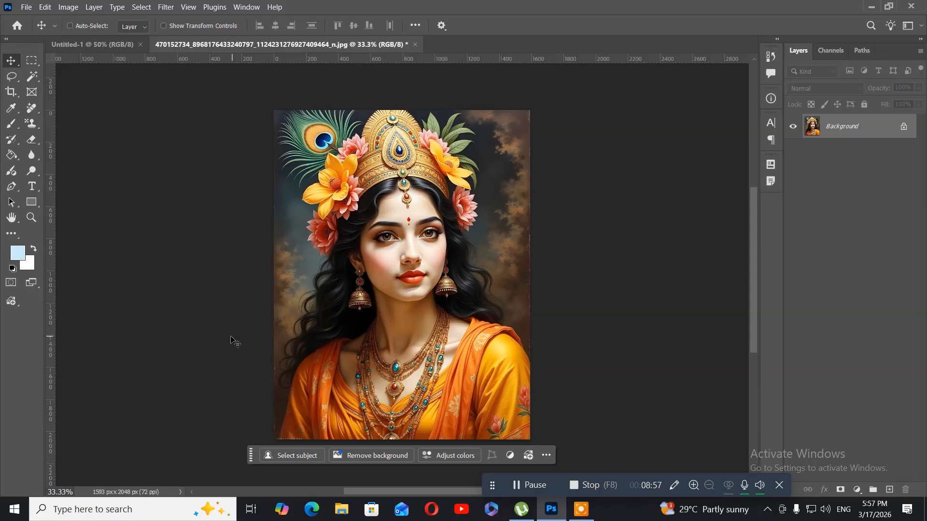
key(ctrl+z)
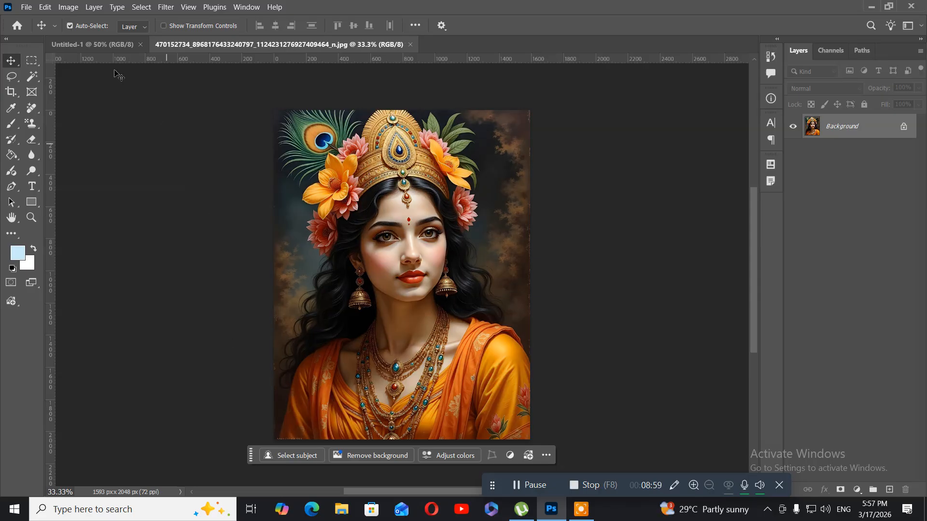
Apply a Levels adjustment to the portrait with the RGB white input level set to 166.
click(69, 8)
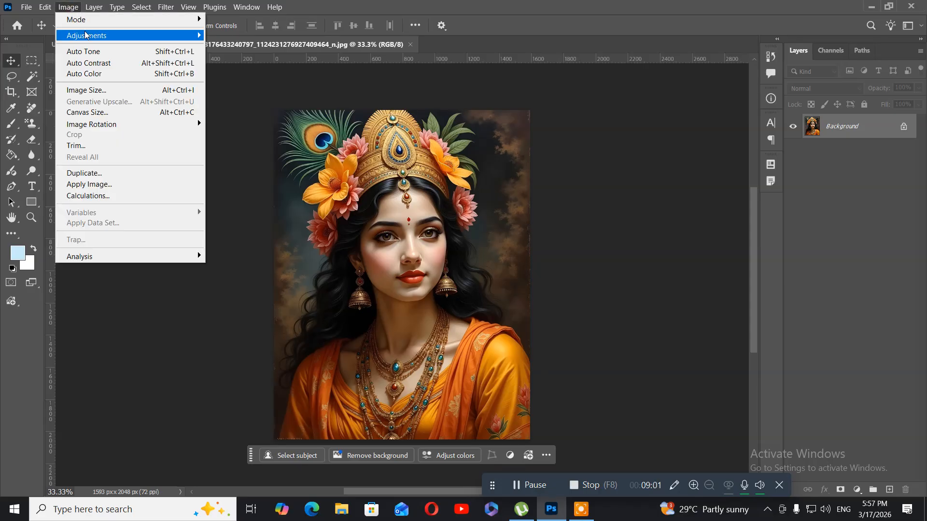
mouse_move(197, 38)
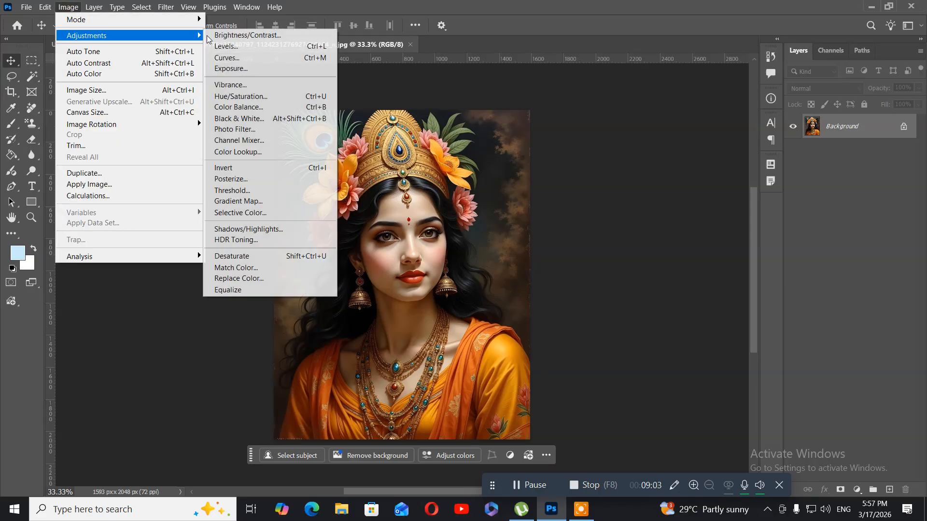
click(225, 47)
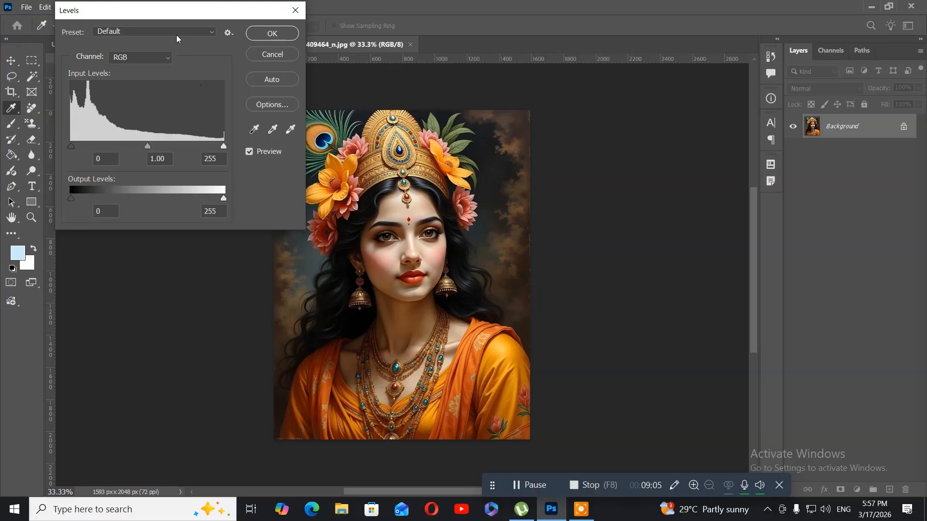
drag(167, 10, 147, 114)
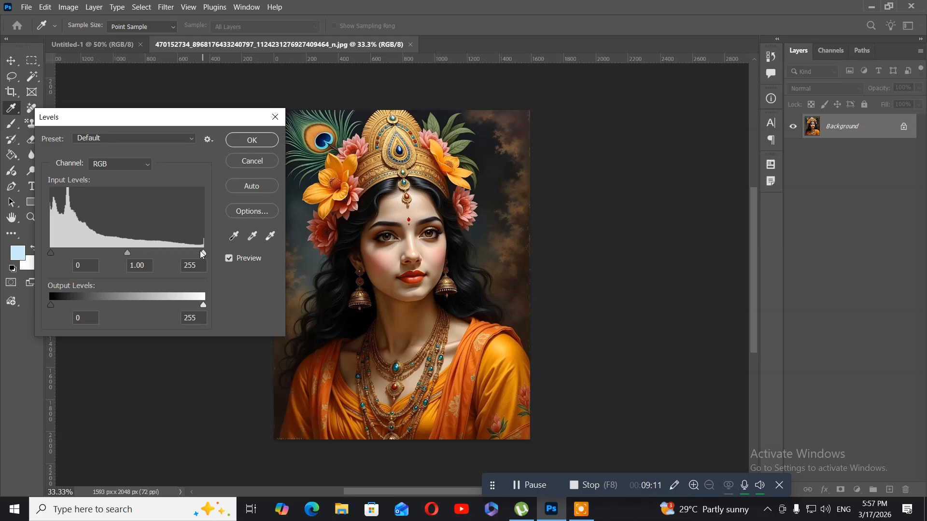
drag(203, 255, 150, 259)
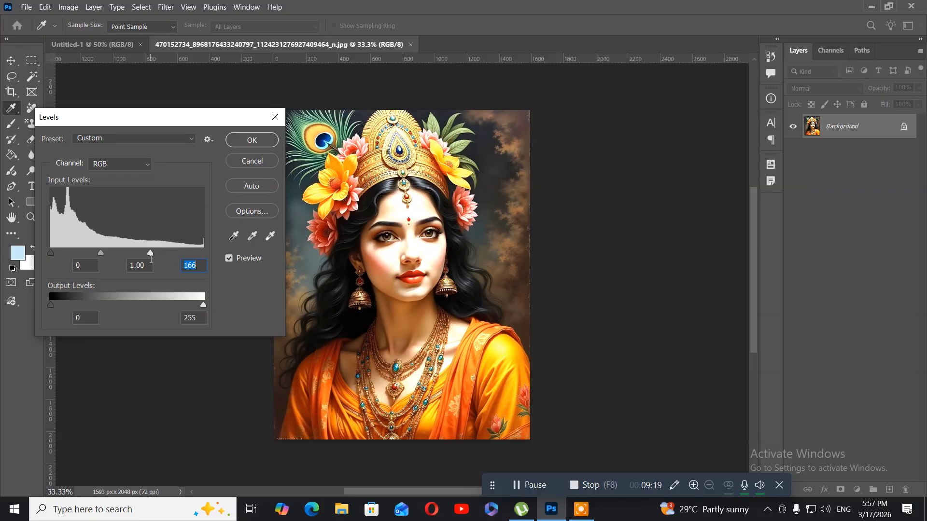
click(244, 149)
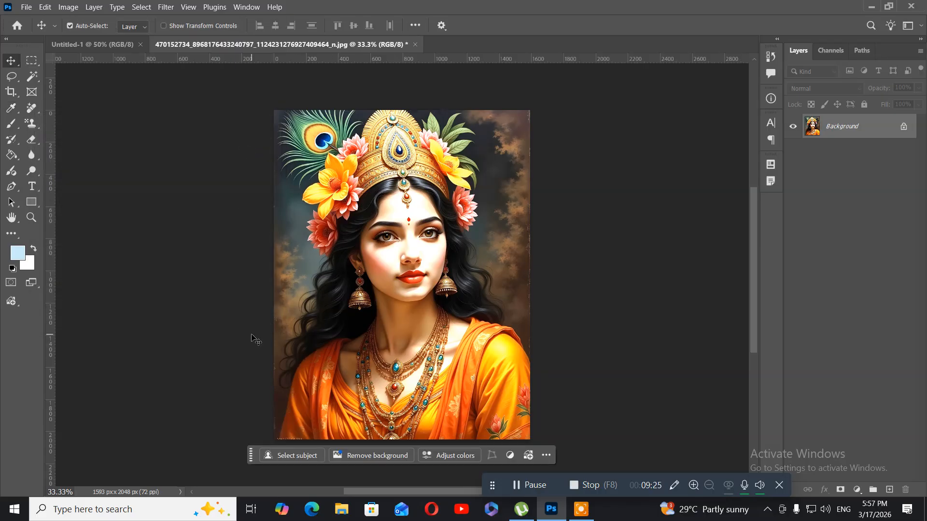
Start Fade Levels at 100% opacity and try the Multiply and Lighten blend modes.
click(46, 7)
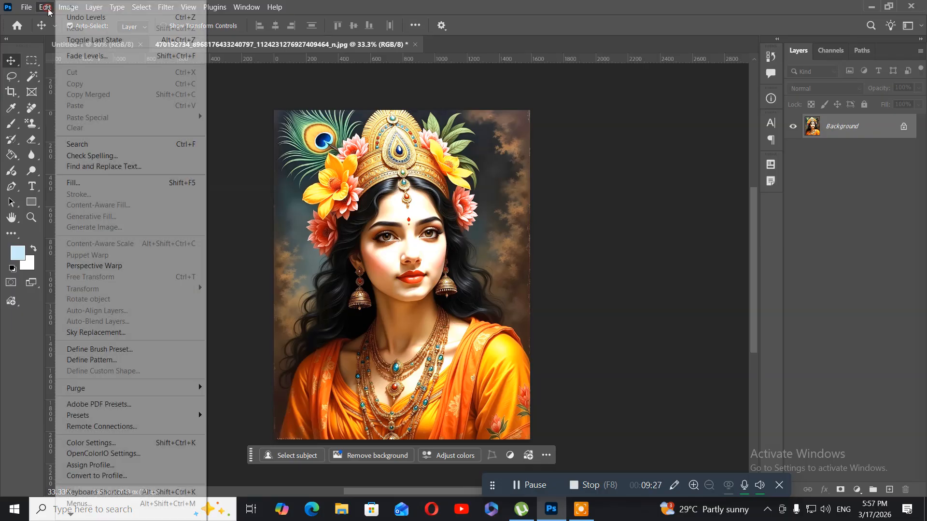
click(80, 56)
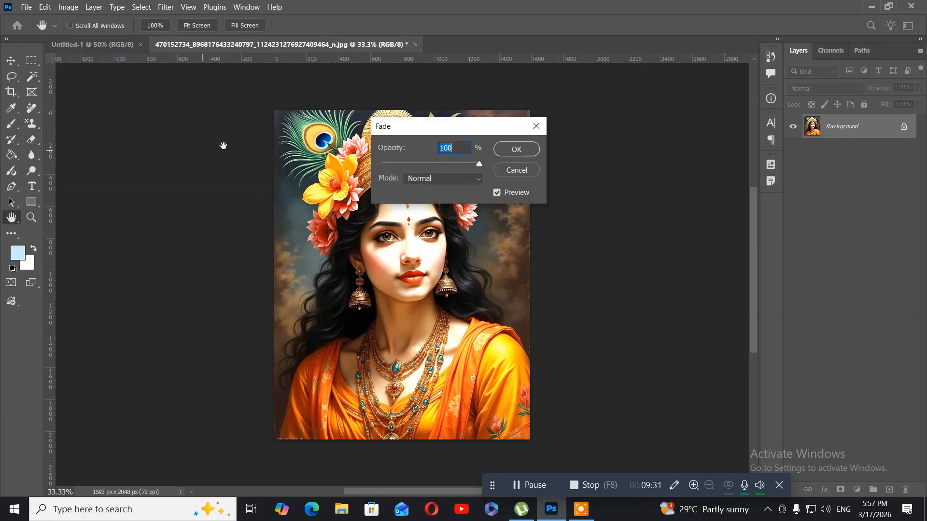
drag(407, 133, 161, 147)
click(209, 190)
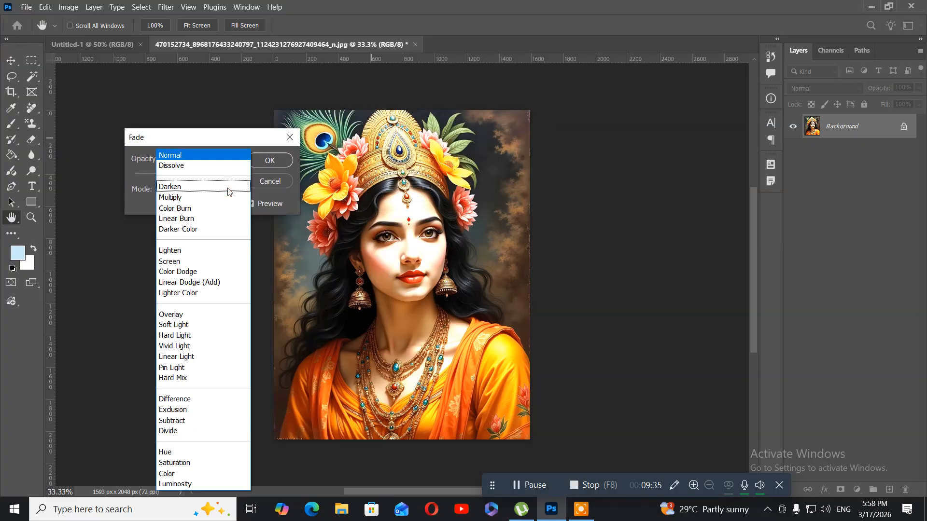
click(192, 199)
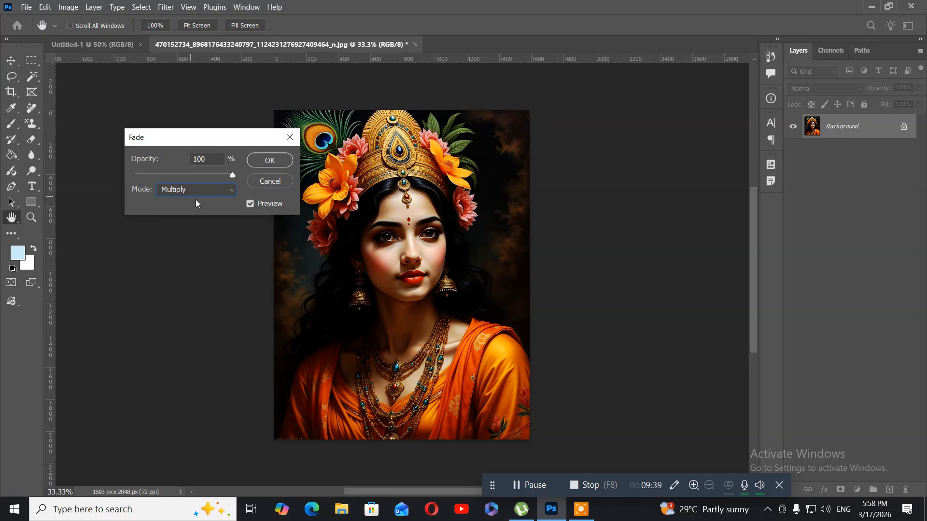
click(221, 190)
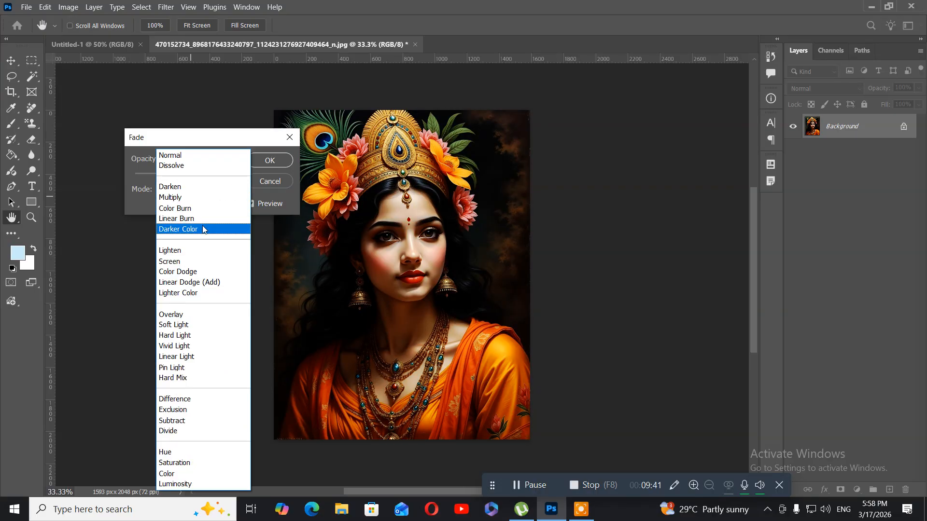
click(186, 250)
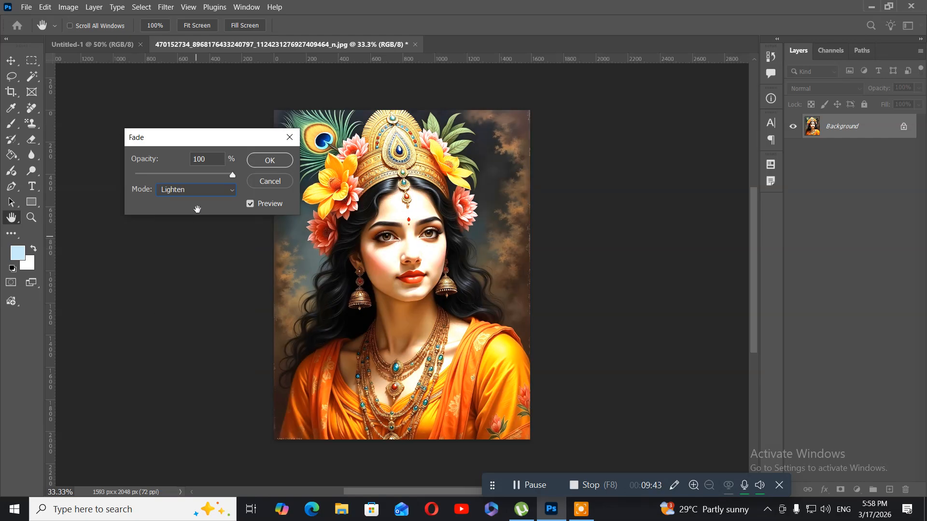
Try the Soft Light, Color Dodge and Screen blend modes for Fade Levels at 100% opacity.
click(201, 192)
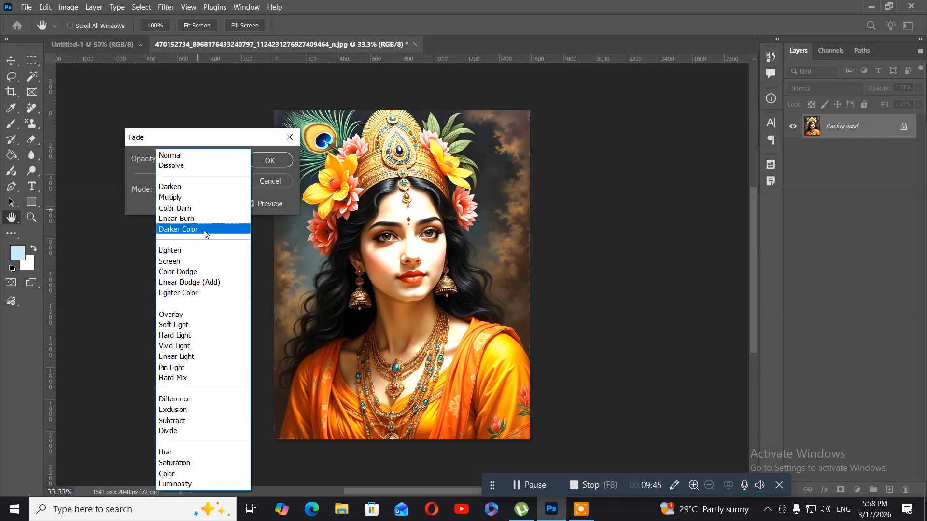
click(192, 324)
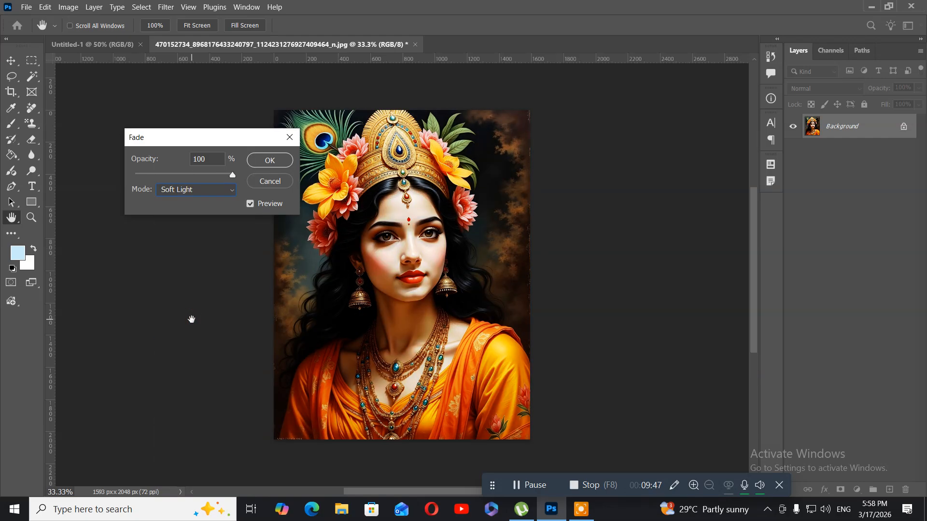
click(229, 190)
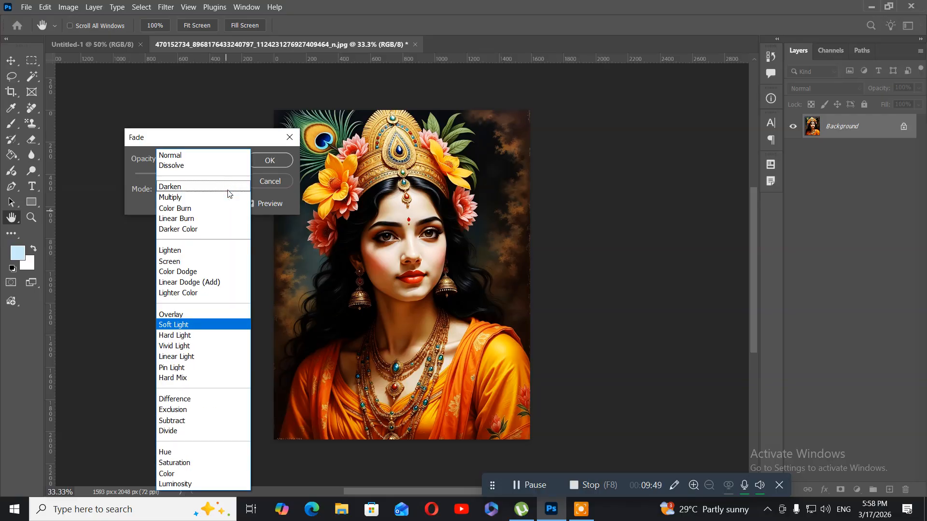
click(213, 272)
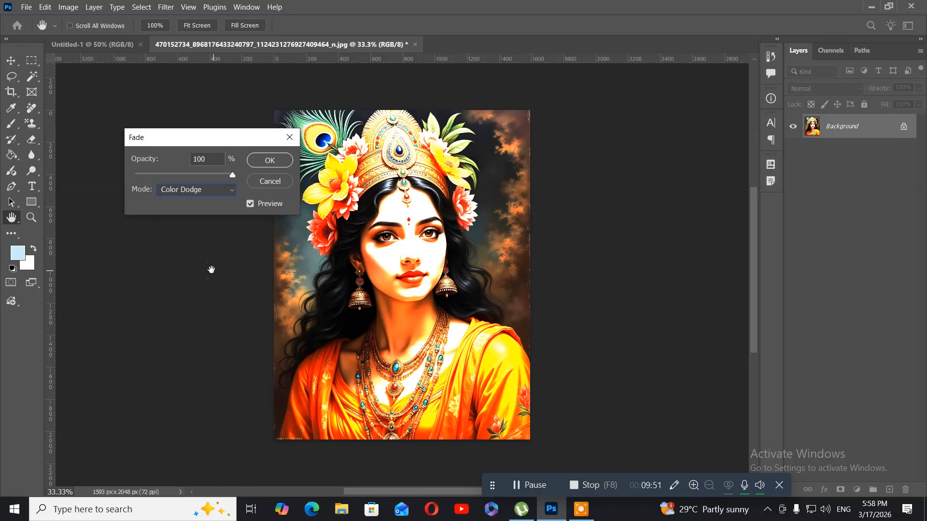
click(195, 189)
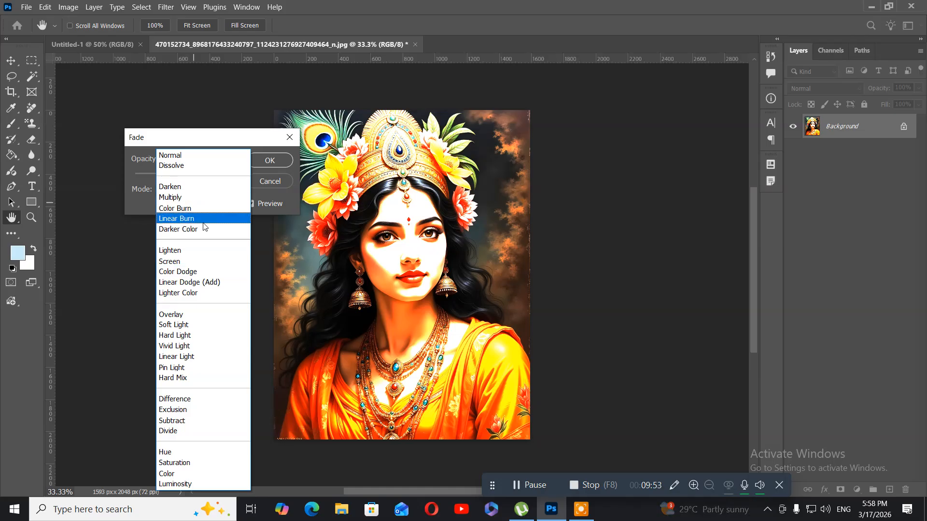
click(197, 261)
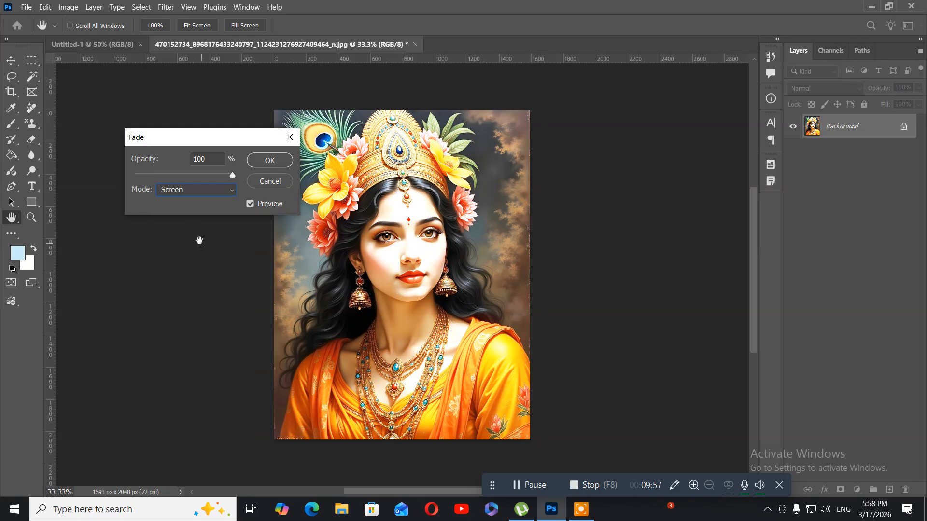
Set the Fade mode to Lighten, reduce its opacity to about 73%, apply it, and undo the tonal change.
click(192, 188)
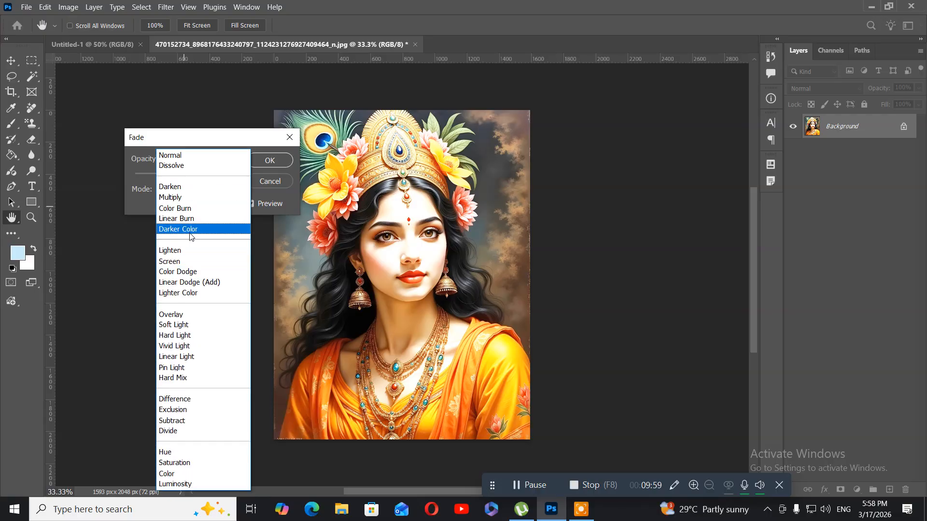
click(186, 251)
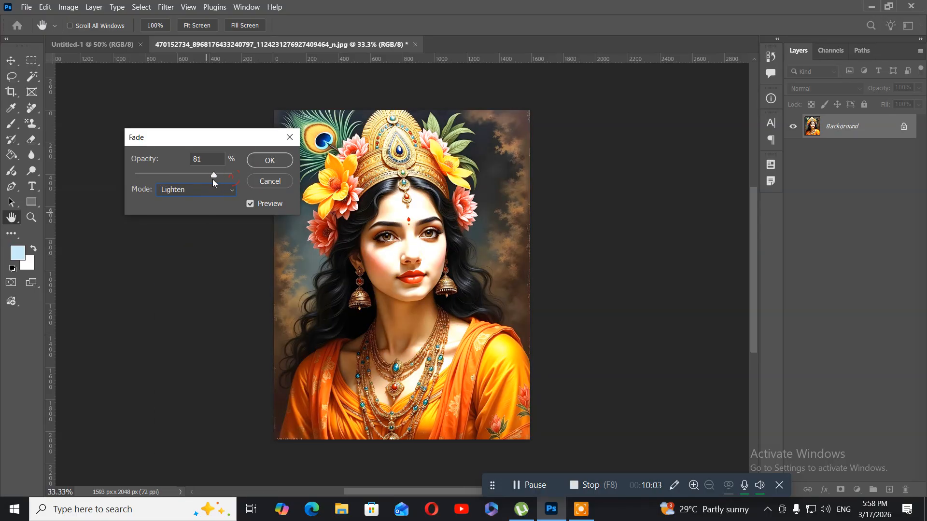
drag(213, 183, 208, 182)
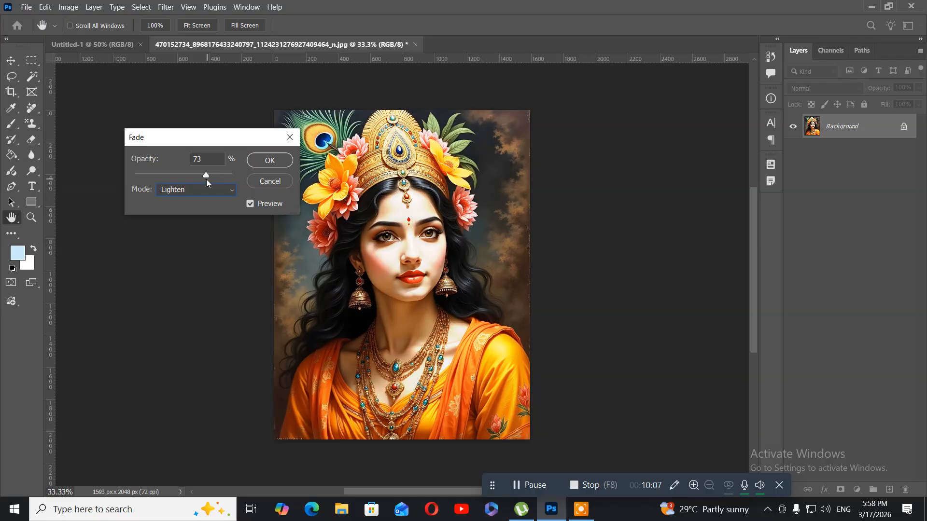
drag(202, 179, 202, 180)
click(269, 160)
key(v)
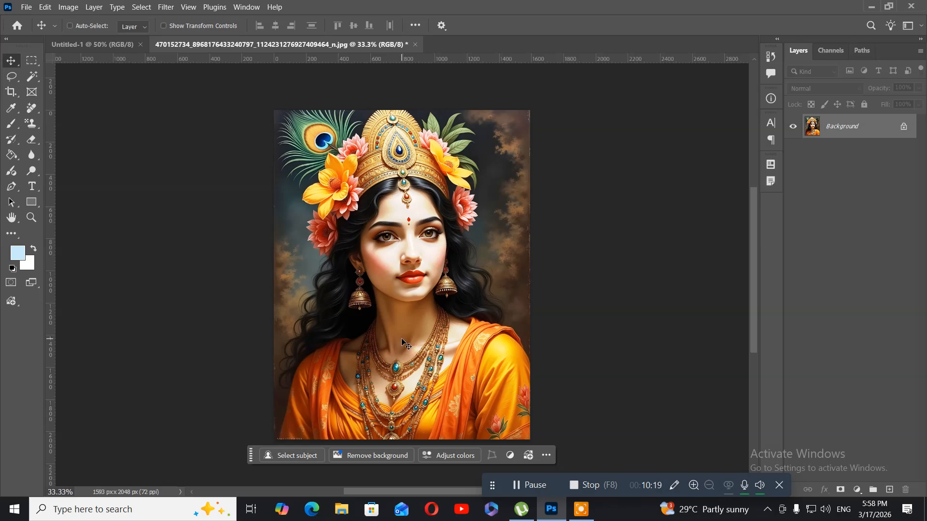
key(ctrl+z)
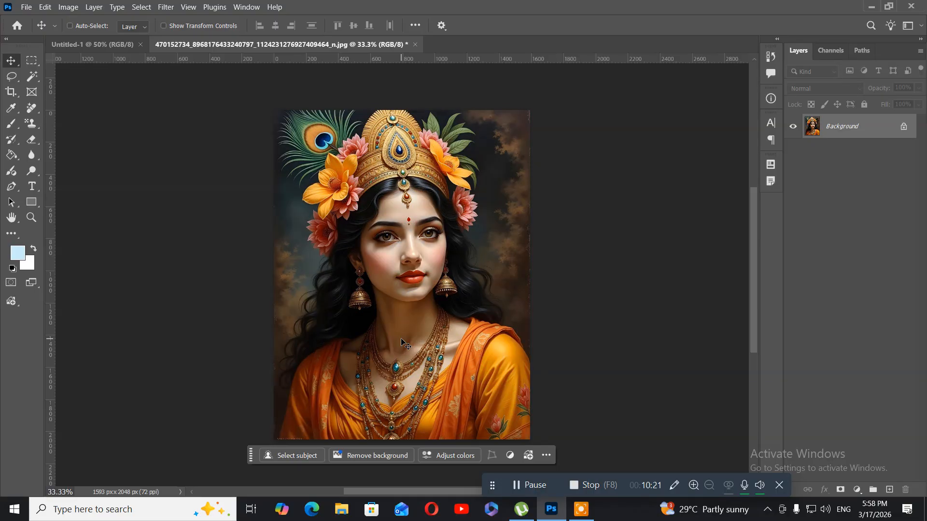
Start a Curves adjustment on the RGB channel and lower a highlight point to input 219, output 208.
click(69, 7)
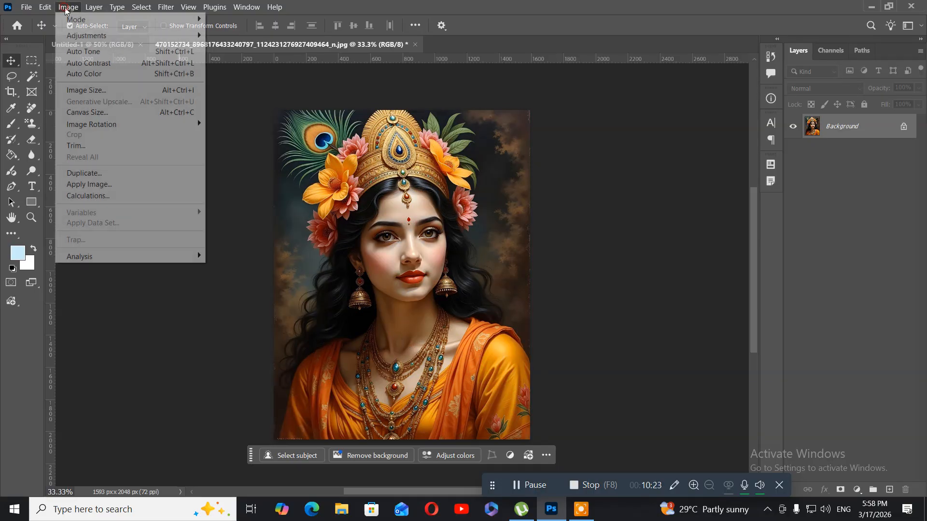
mouse_move(76, 34)
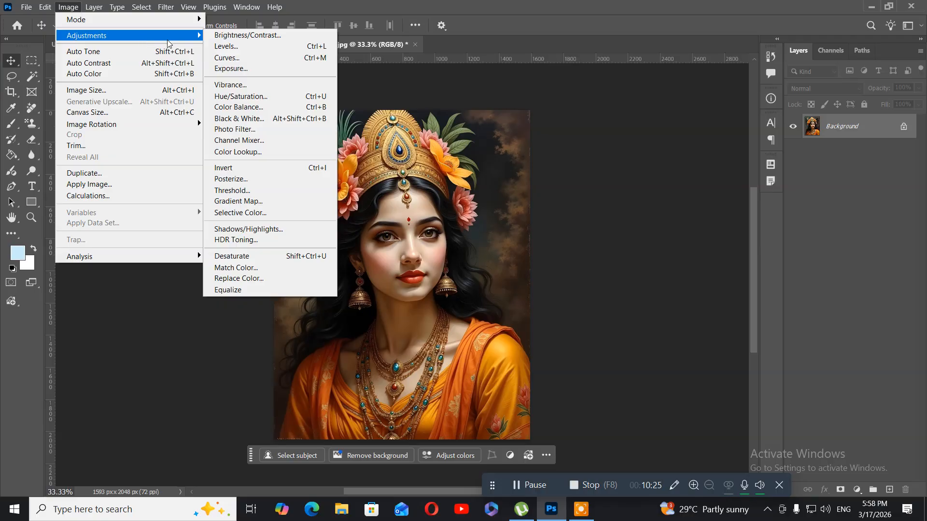
click(248, 58)
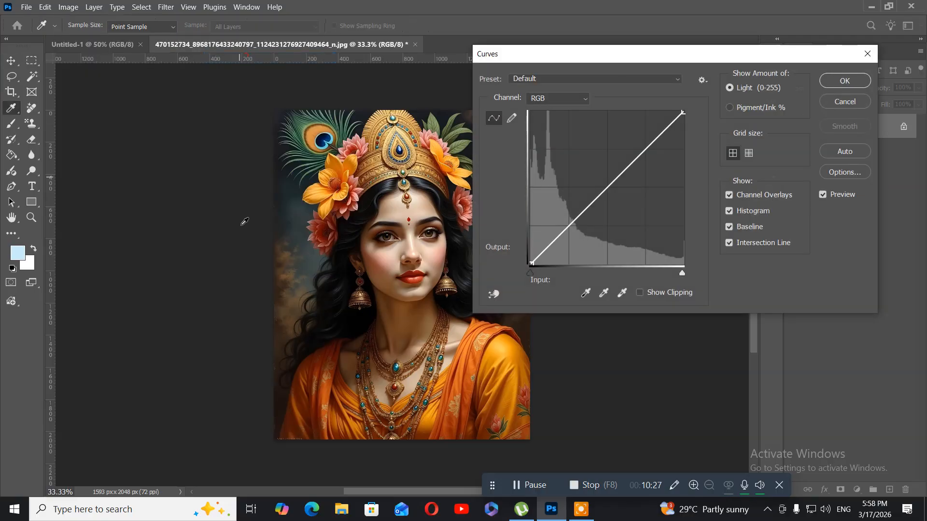
drag(561, 57, 577, 132)
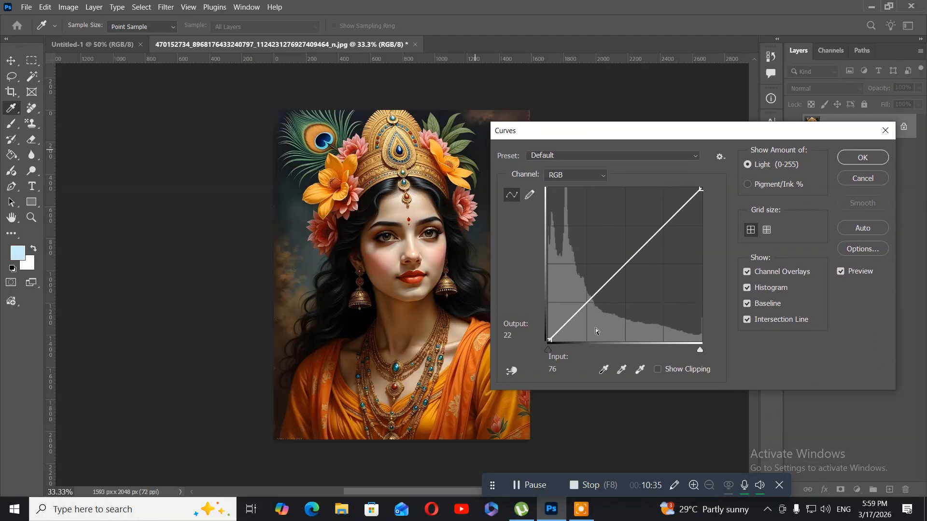
click(681, 211)
drag(680, 211, 681, 217)
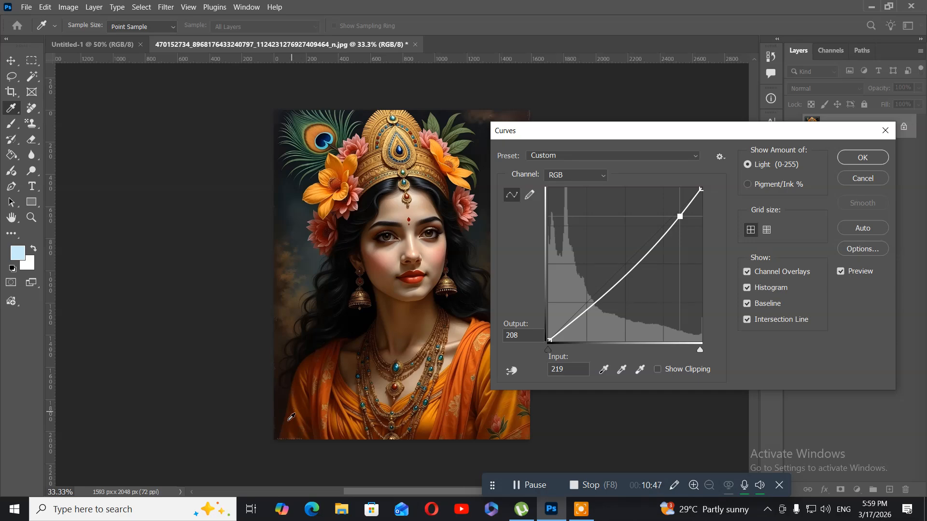
Add a shadow point and reshape the RGB curve with points at input 51, output 50 and input 204, output 229.
click(575, 321)
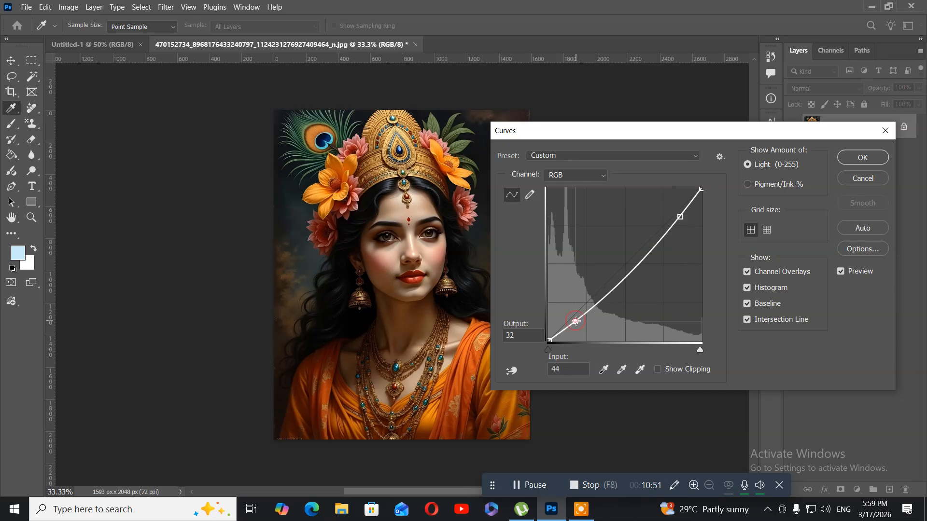
drag(575, 320, 570, 310)
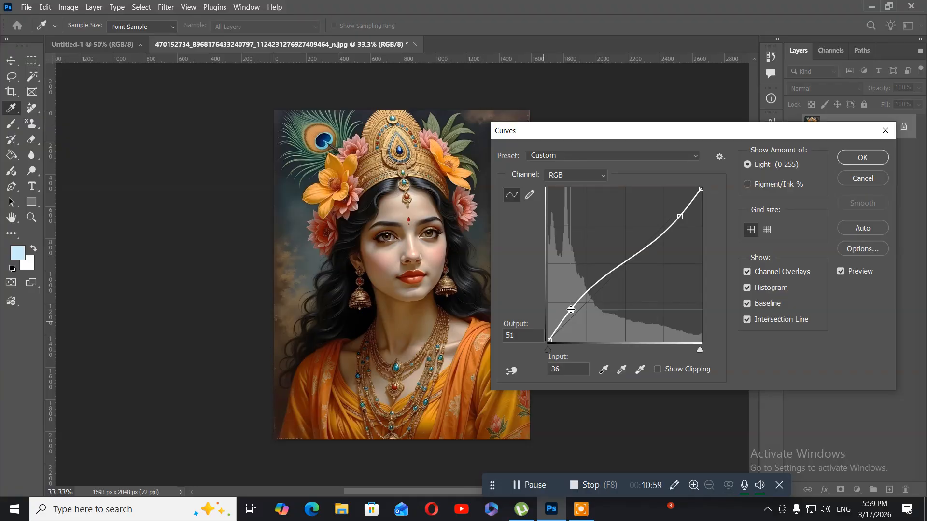
mouse_move(570, 310)
mouse_down()
mouse_move(568, 299)
mouse_move(575, 306)
mouse_up()
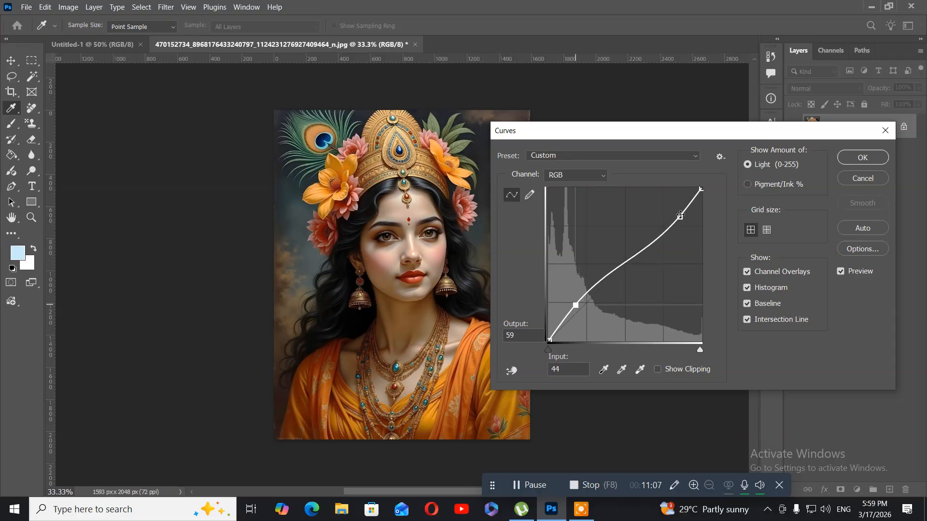
drag(680, 219, 671, 205)
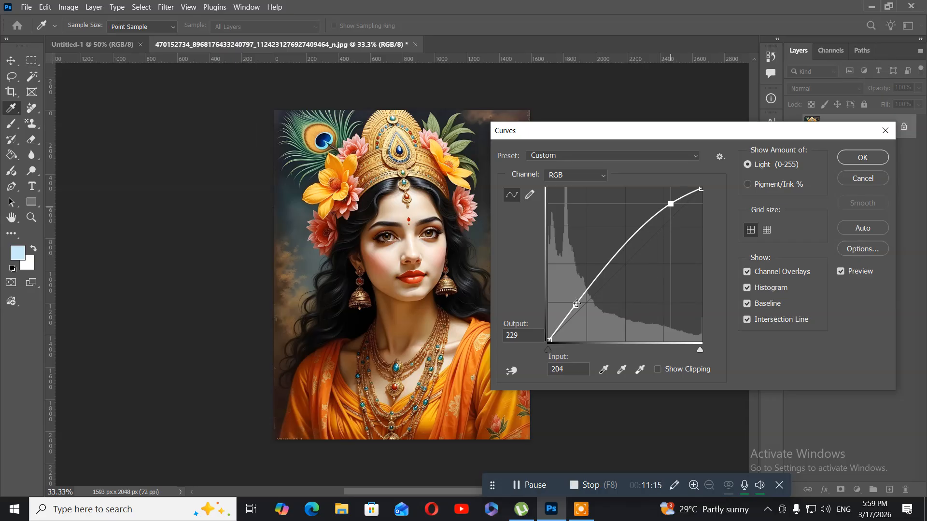
drag(577, 304, 579, 310)
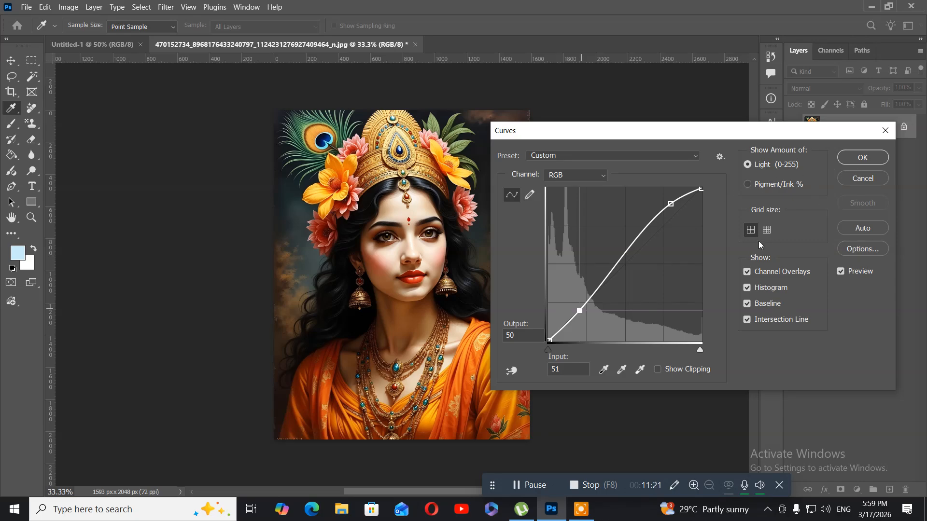
Switch the Curves grid to the finer size, apply the Curves adjustment, and undo it.
click(766, 231)
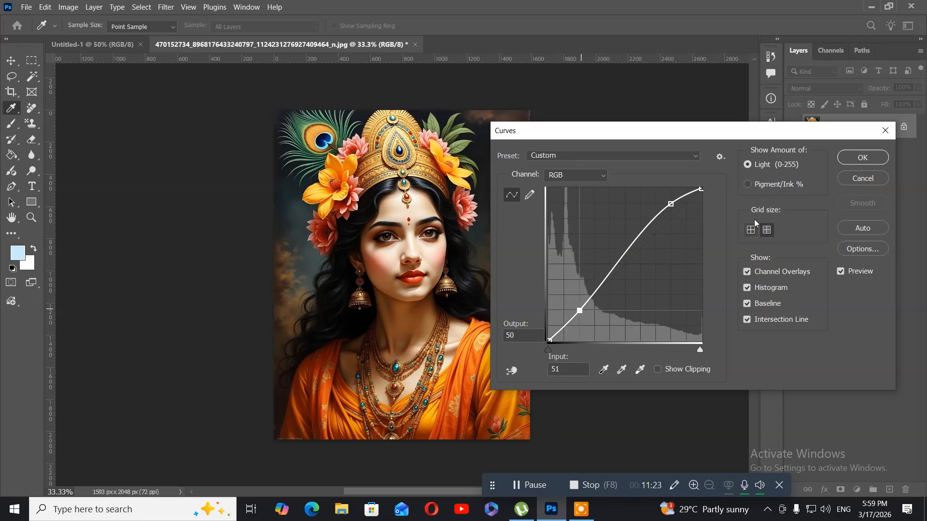
click(867, 159)
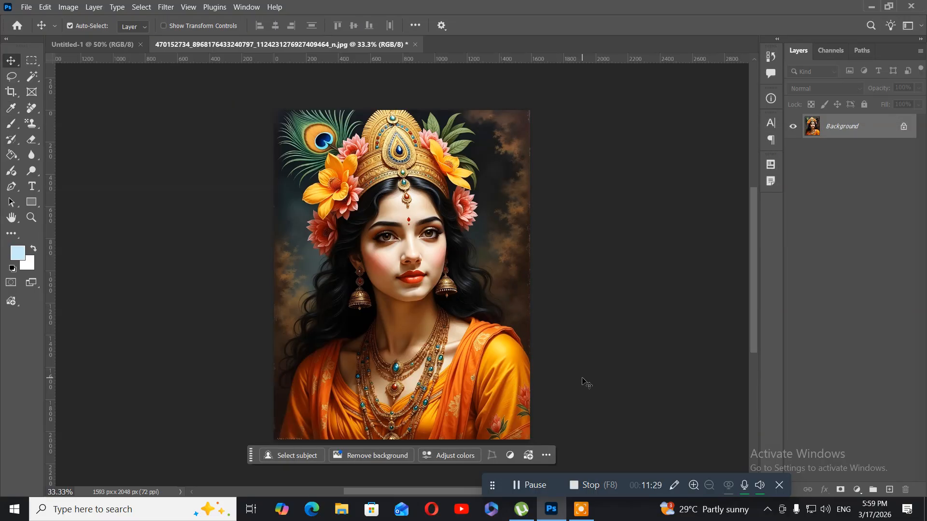
key(ctrl+z)
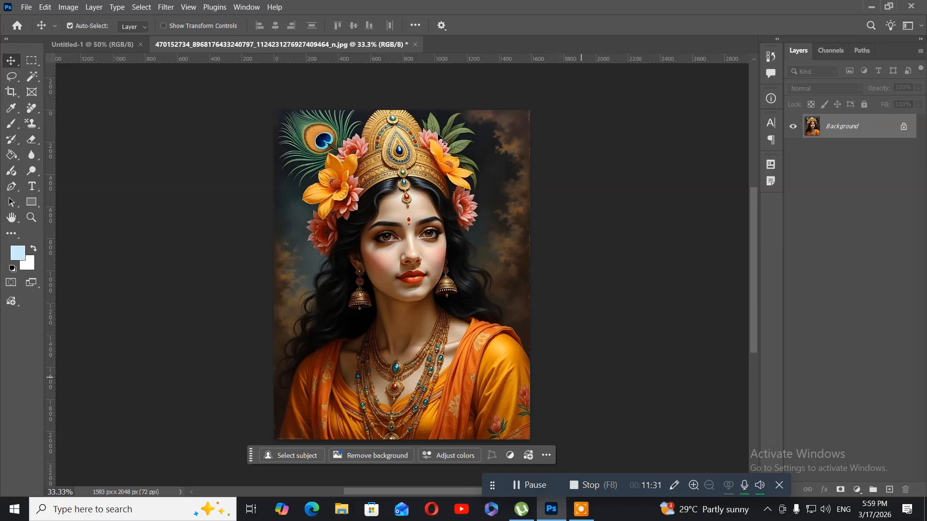
click(68, 6)
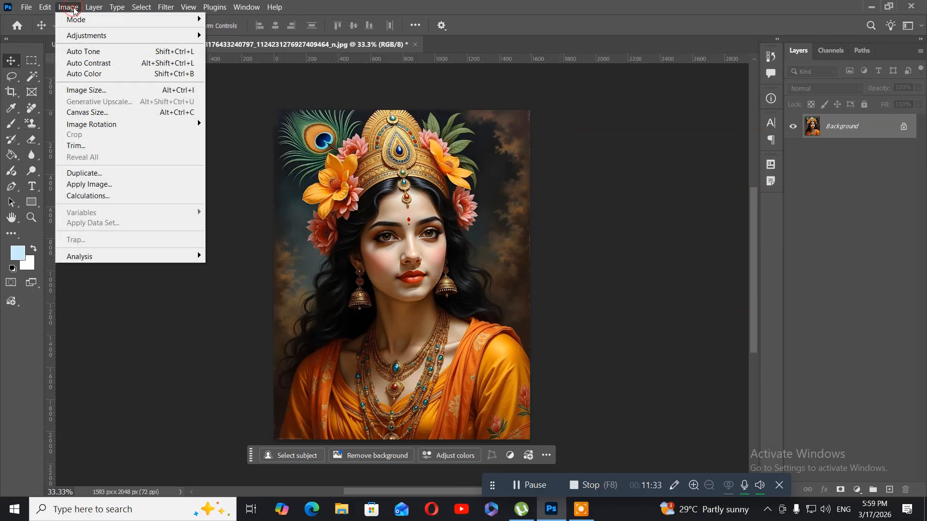
mouse_move(76, 40)
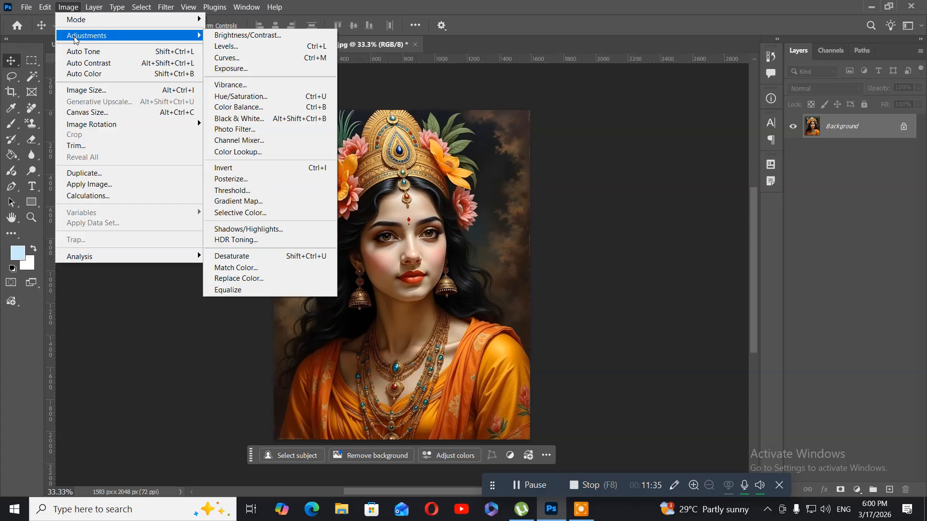
click(249, 68)
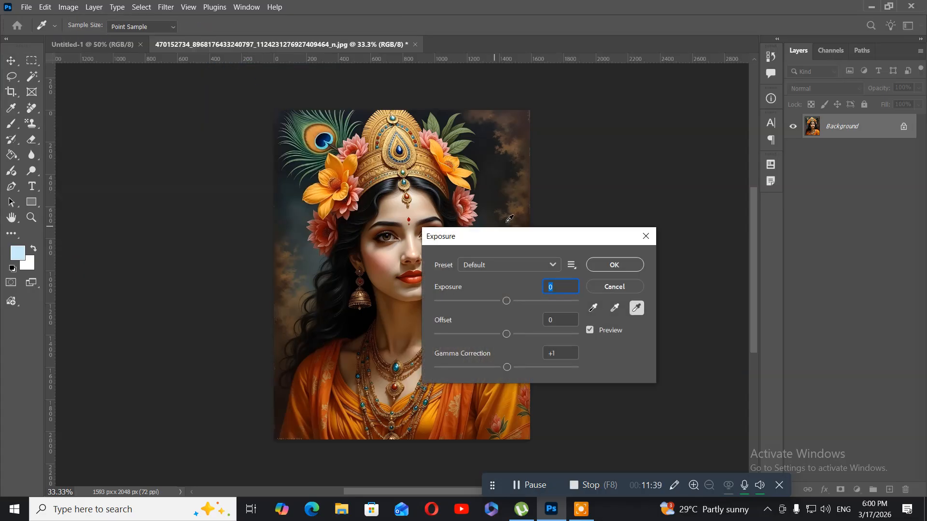
drag(506, 222, 354, 216)
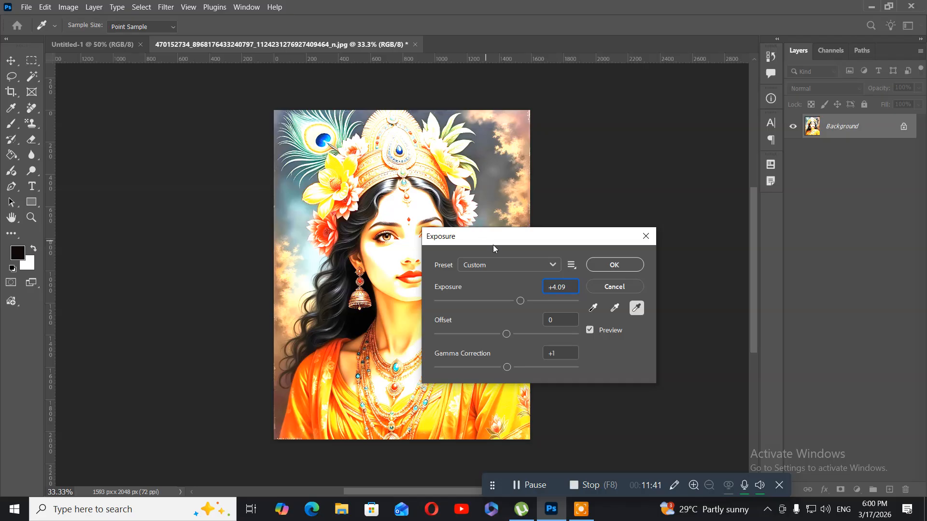
click(607, 284)
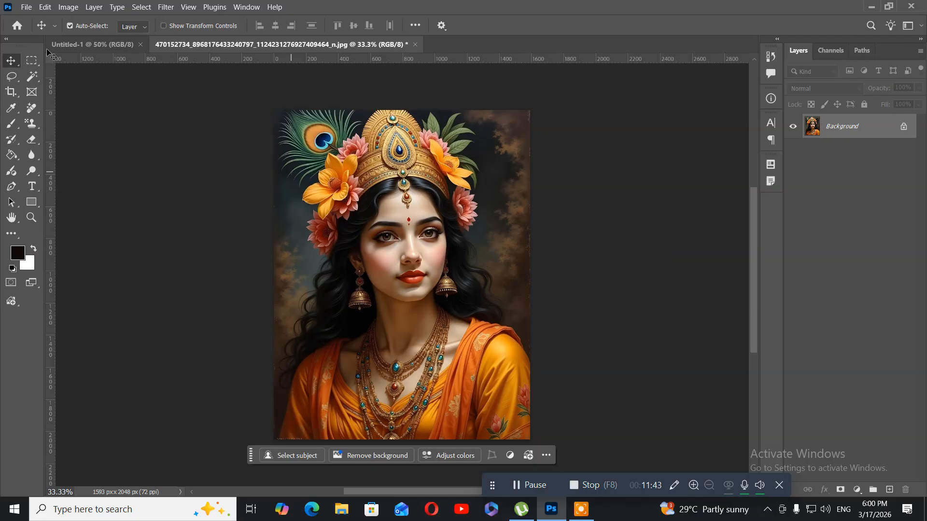
Try an Exposure adjustment with Exposure at 0.85 on the portrait, keeping the dialog clear of the face, and cancel it.
click(68, 7)
mouse_move(100, 42)
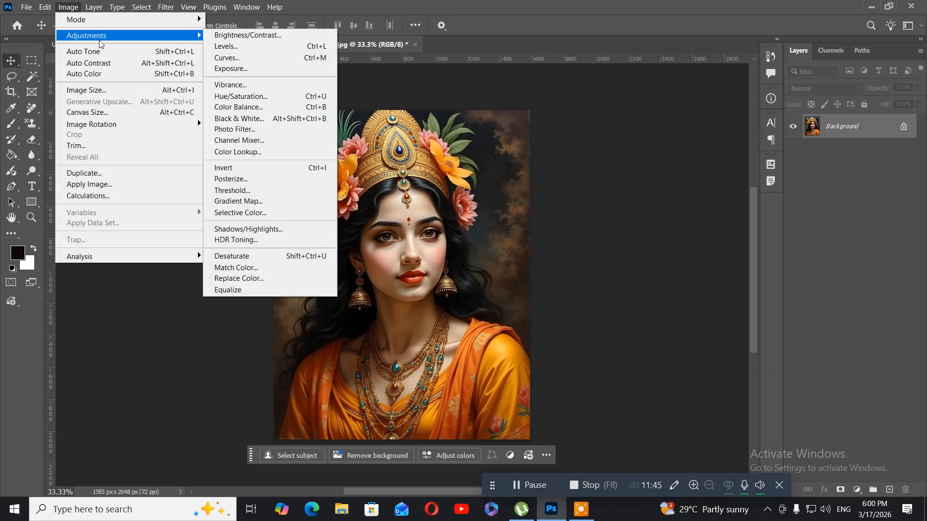
click(279, 69)
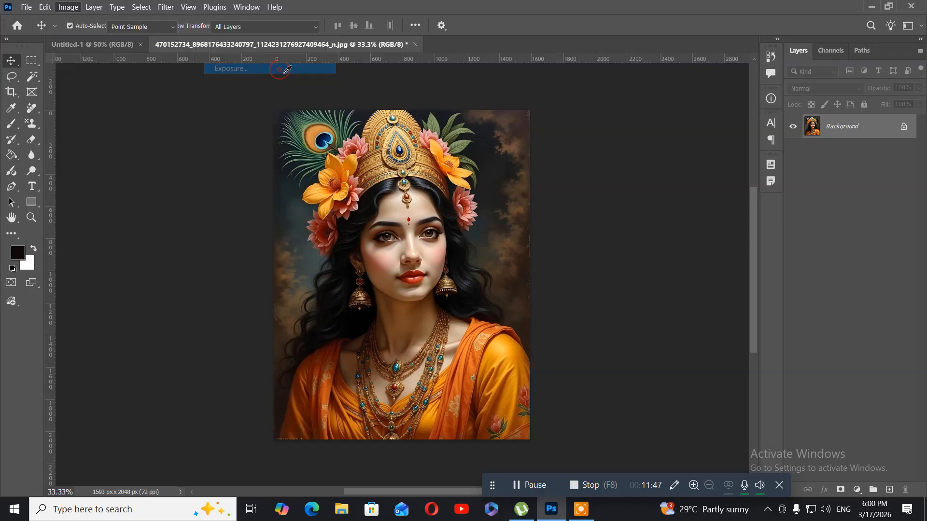
click(478, 244)
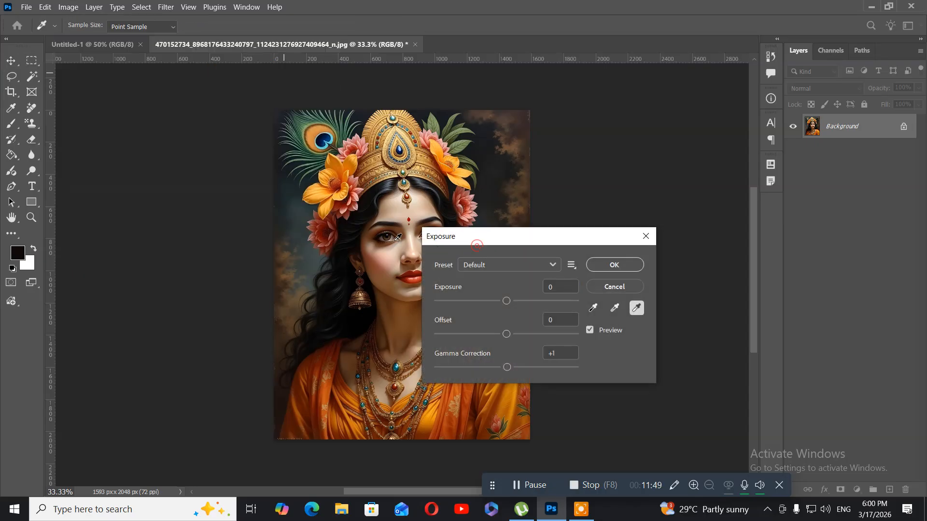
drag(478, 248, 117, 207)
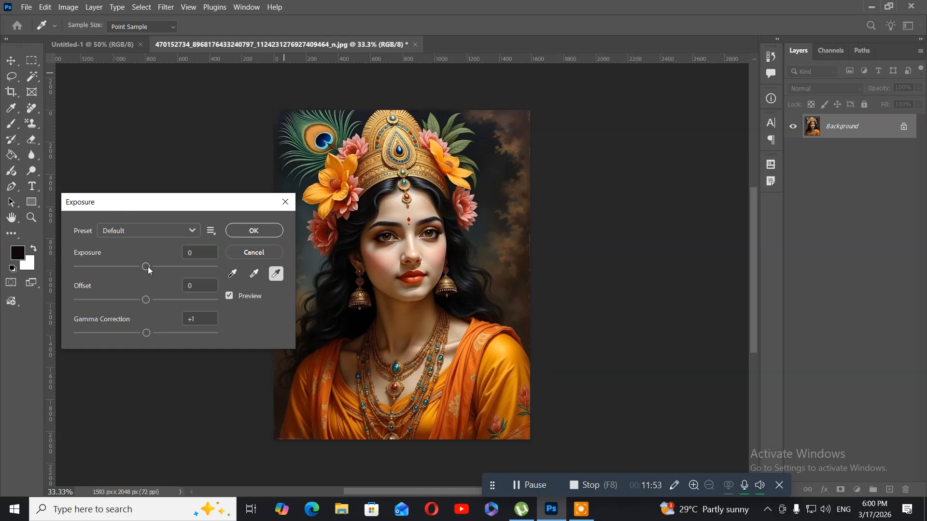
drag(148, 267, 151, 267)
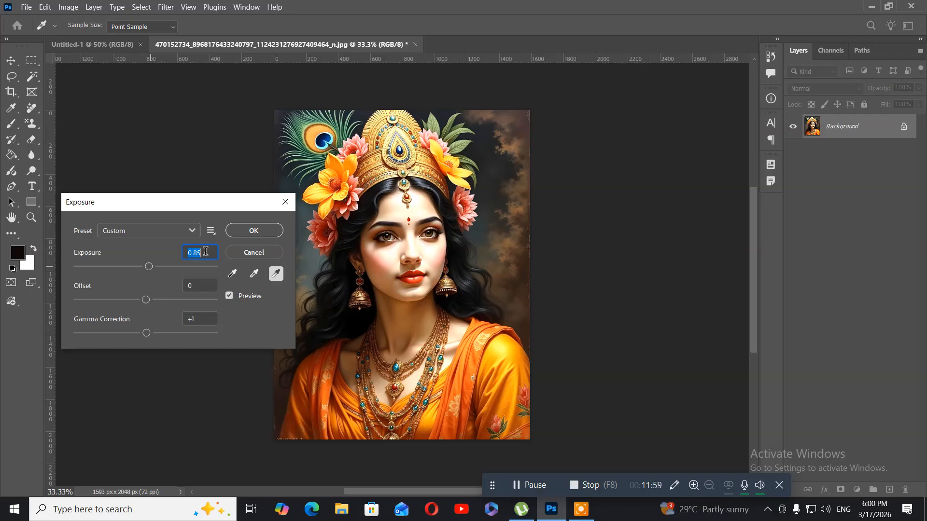
click(230, 252)
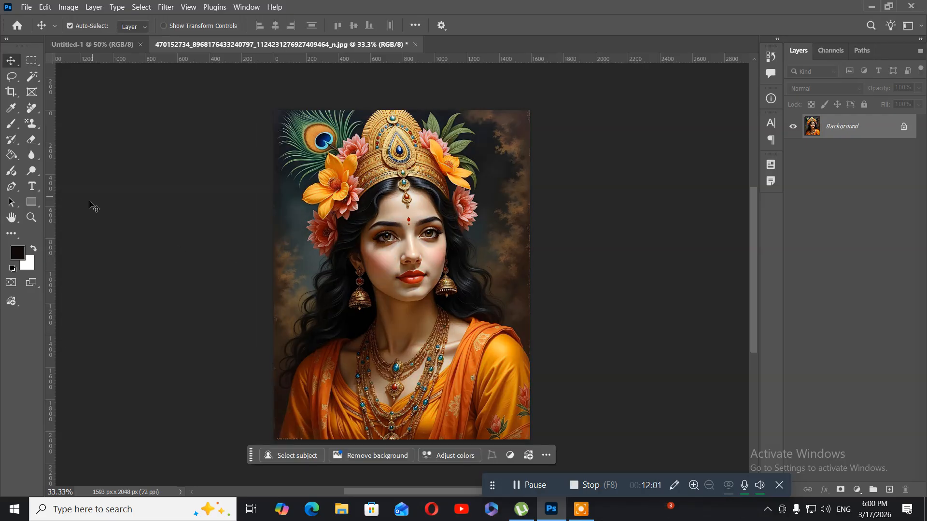
Switch from the Magic Wand to the Object Selection Tool.
click(37, 83)
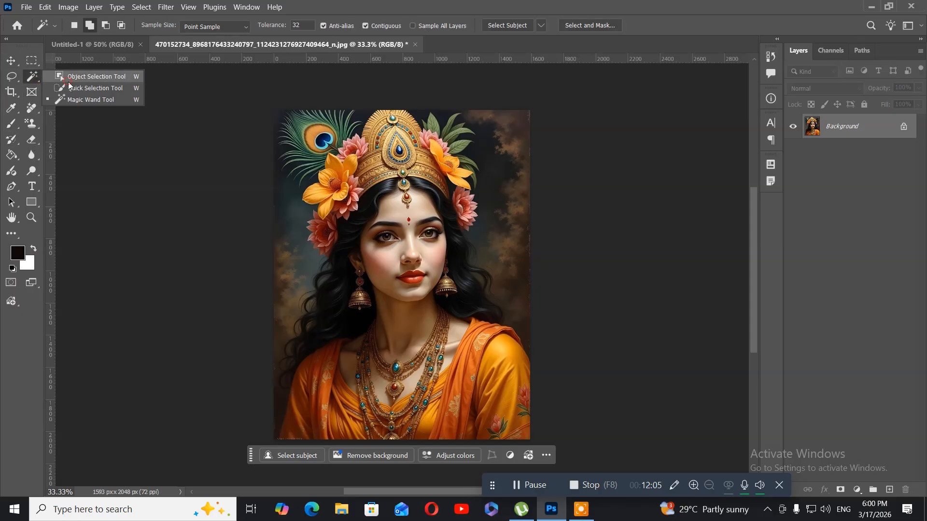
click(68, 81)
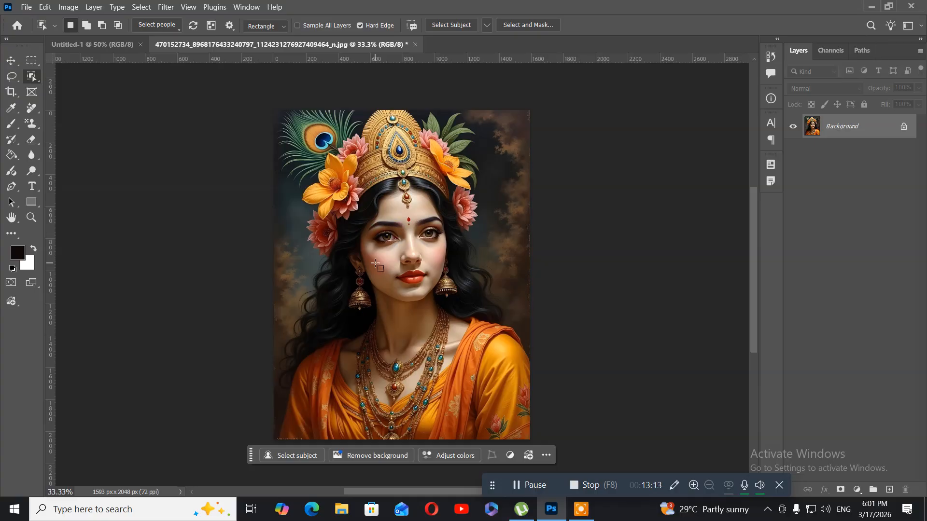
Try a Vibrance adjustment with Vibrance +52 and Saturation +11, keeping the dialog clear of the face, and cancel it.
click(69, 8)
mouse_move(86, 35)
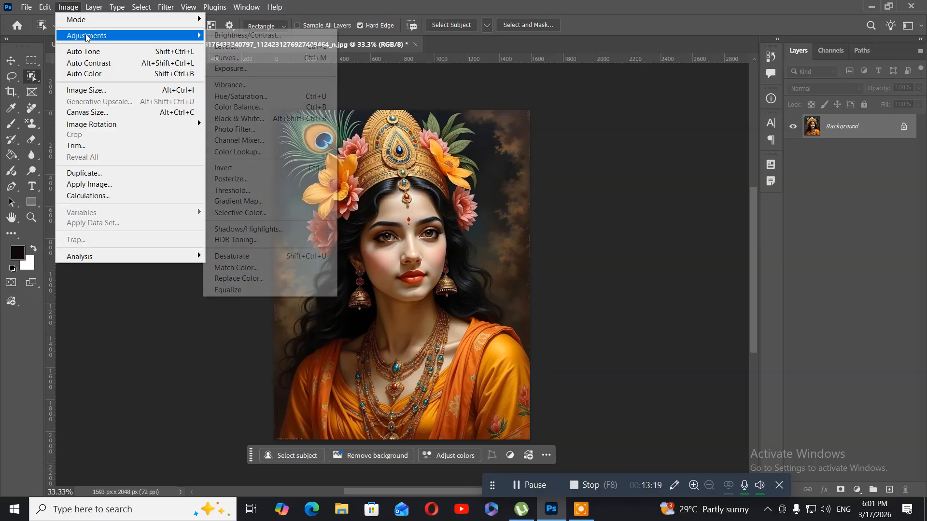
click(256, 87)
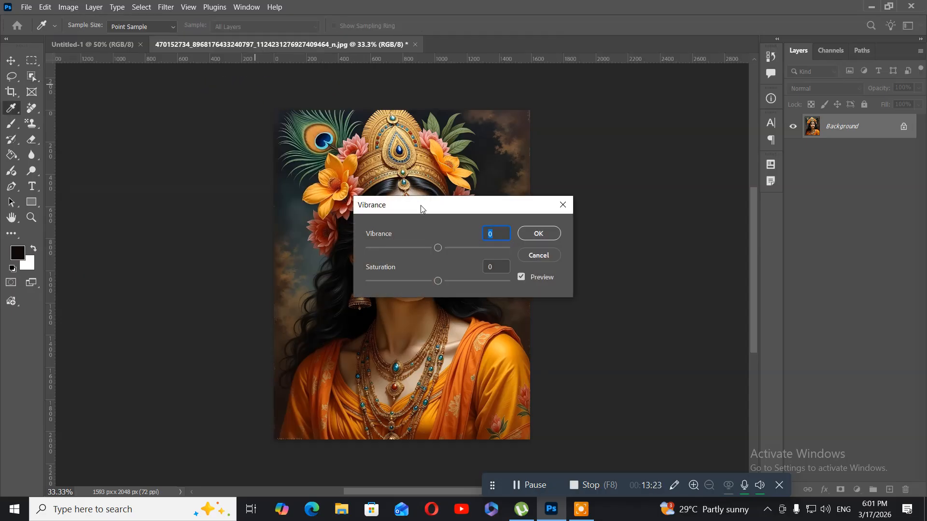
drag(437, 212, 159, 88)
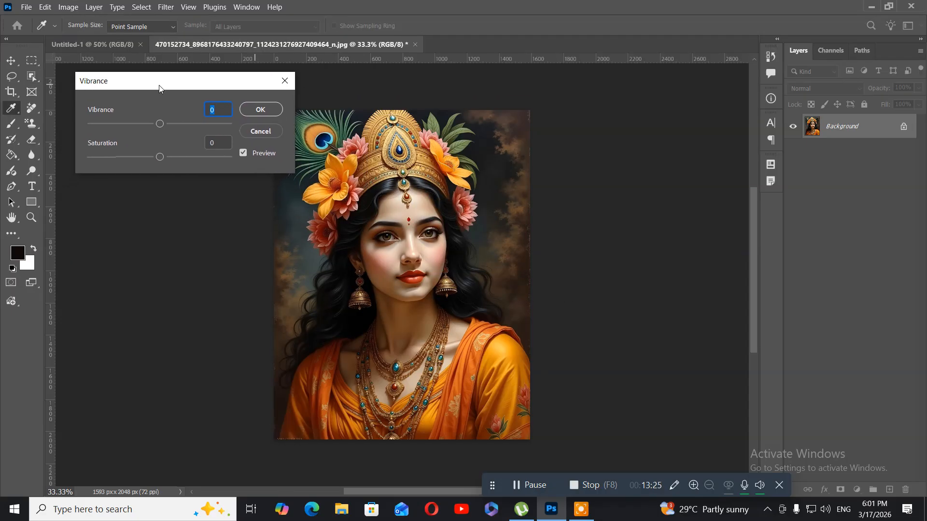
drag(163, 124, 187, 129)
mouse_move(158, 155)
mouse_down()
mouse_move(147, 156)
mouse_move(166, 156)
mouse_up()
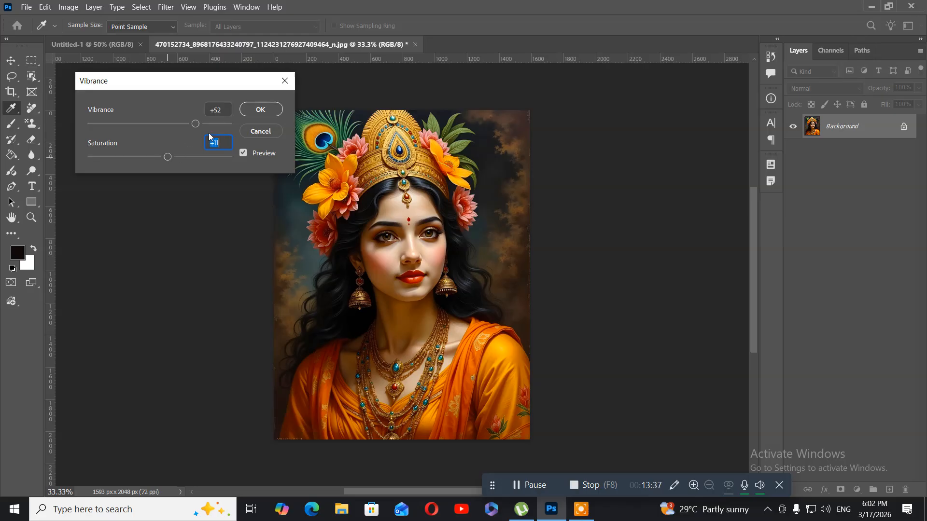
click(252, 131)
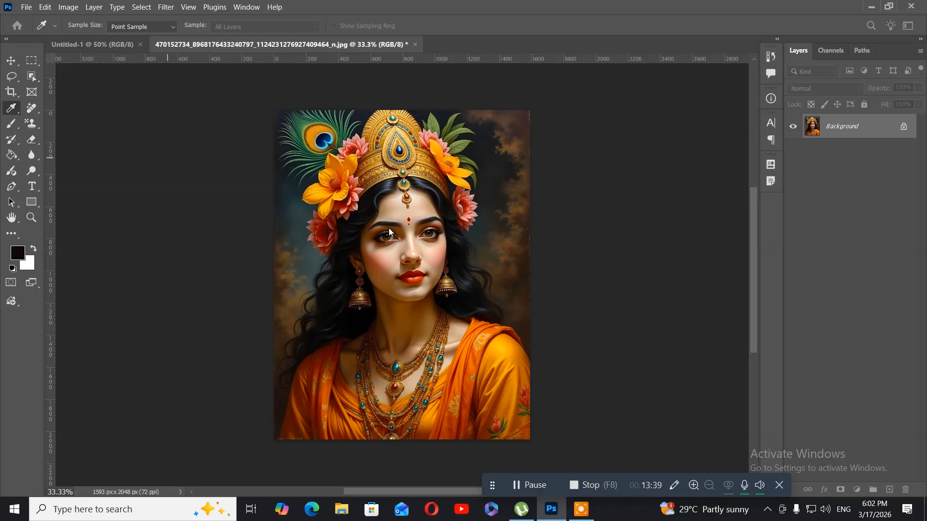
Activate the Lasso tool briefly and return to the Move tool.
key(w)
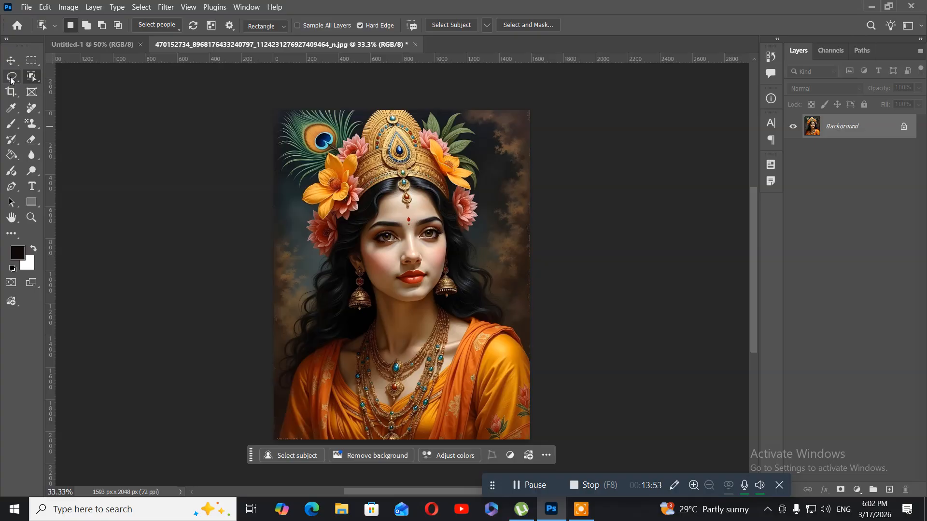
click(11, 78)
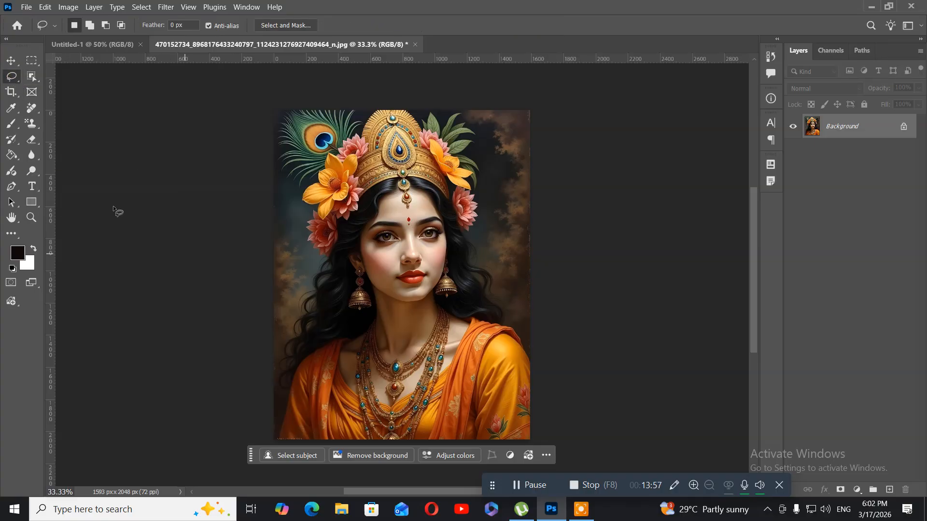
click(12, 61)
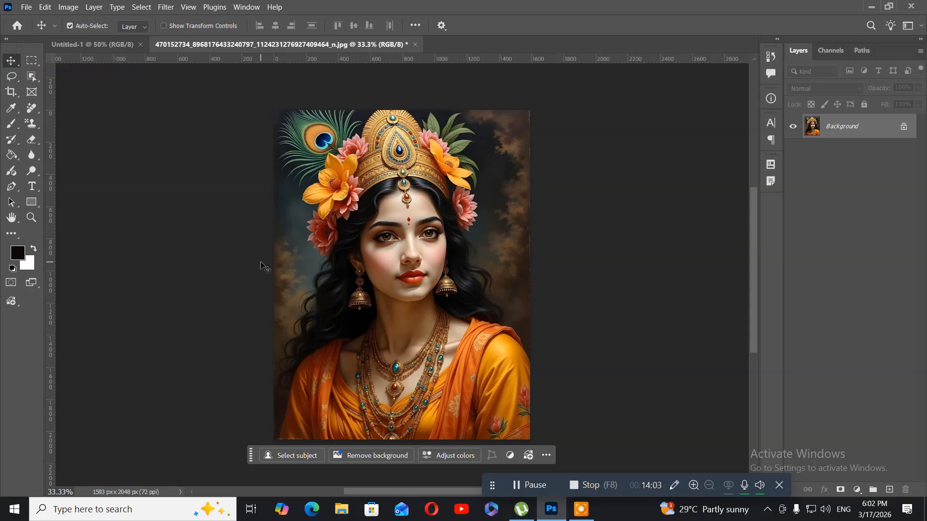
Start a Hue/Saturation adjustment on the portrait and set the Reds to Saturation 39 and Lightness -21.
click(66, 10)
mouse_move(76, 36)
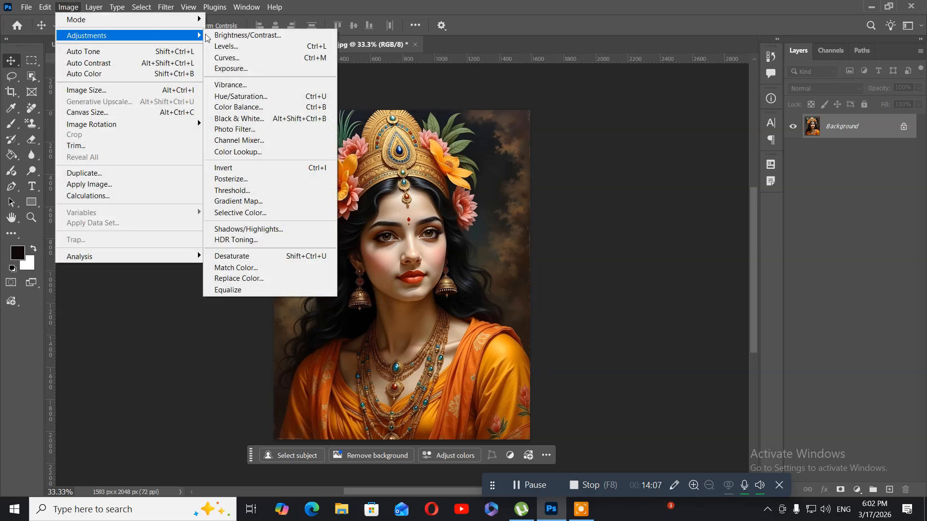
click(291, 97)
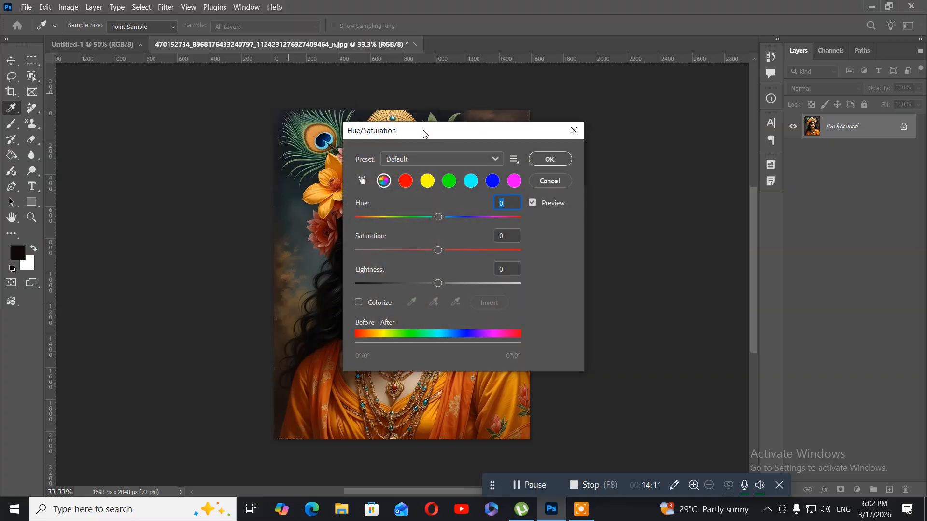
drag(407, 137, 140, 114)
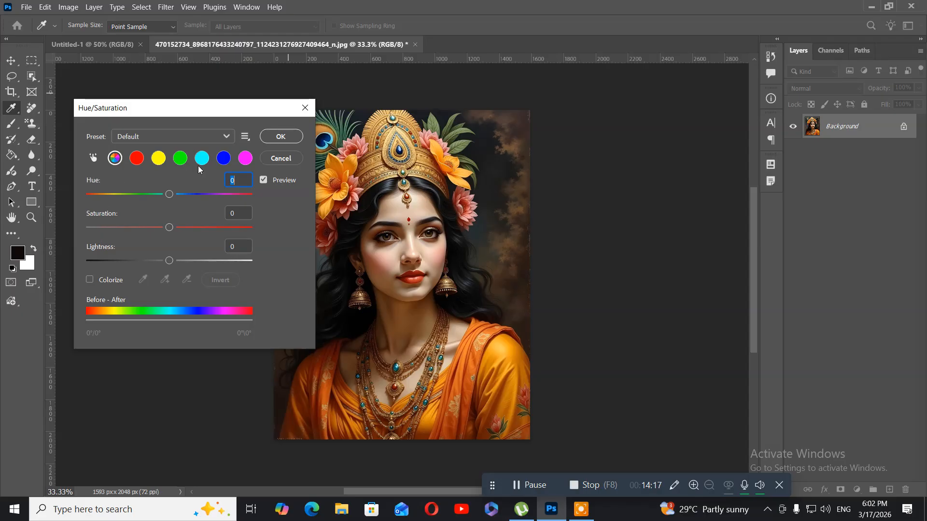
click(117, 159)
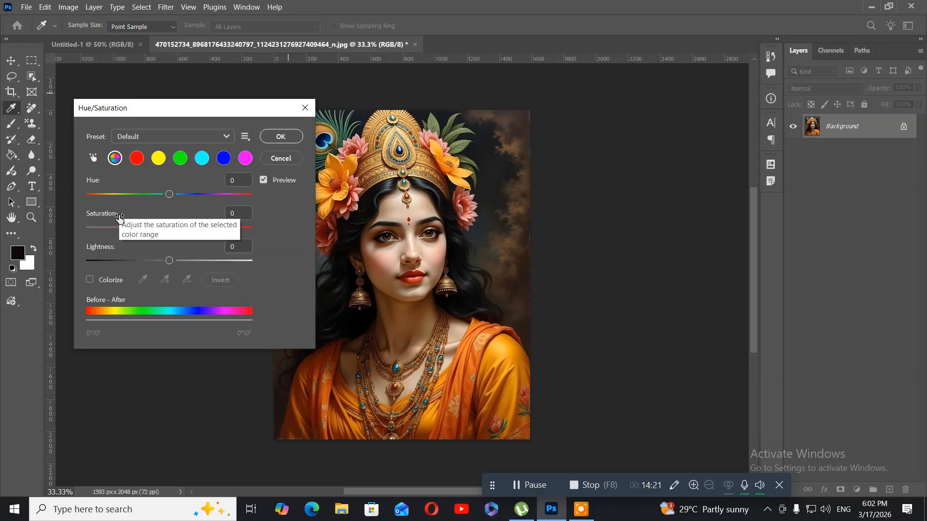
click(138, 163)
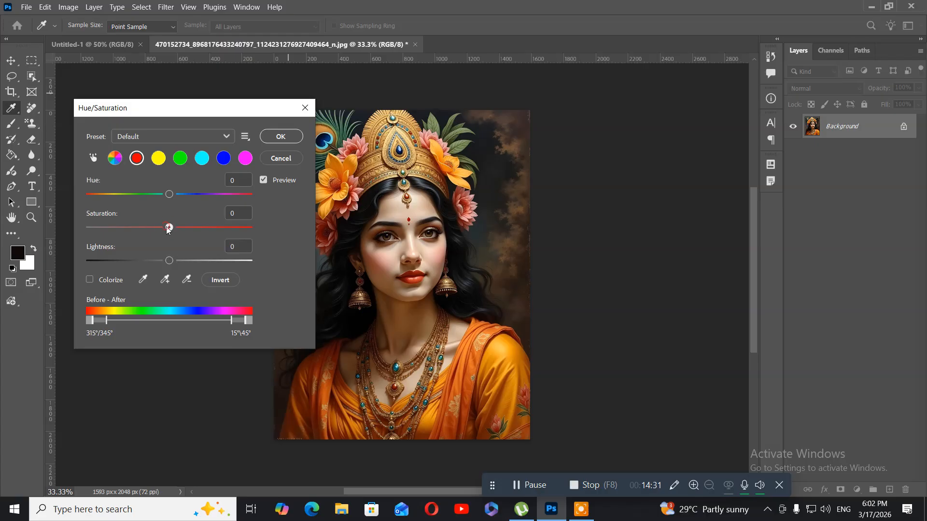
drag(169, 228, 200, 232)
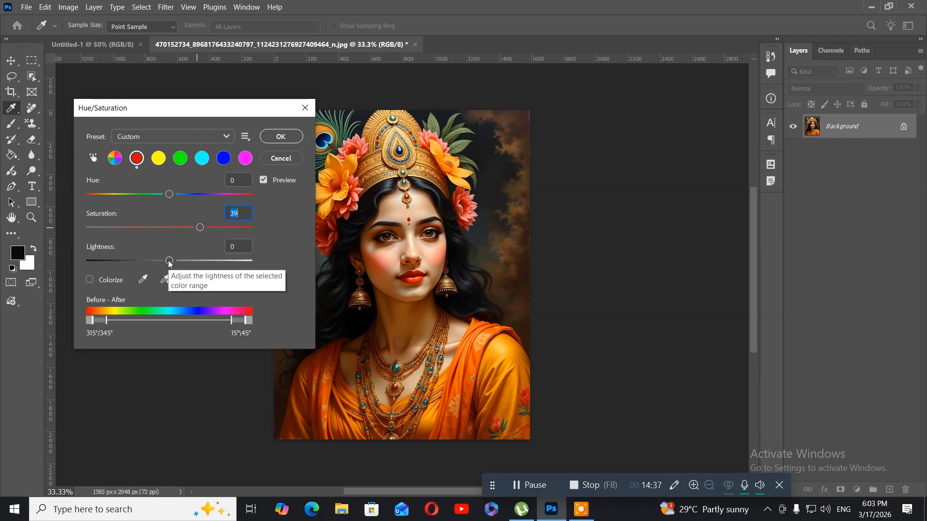
drag(169, 261, 152, 259)
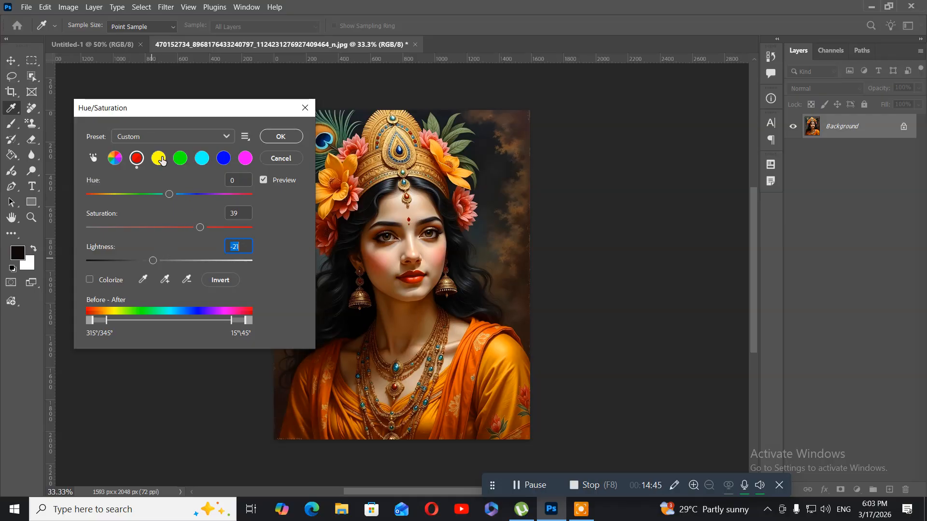
Raise the Greens' Saturation to 64 and apply the Hue/Saturation adjustment.
click(180, 159)
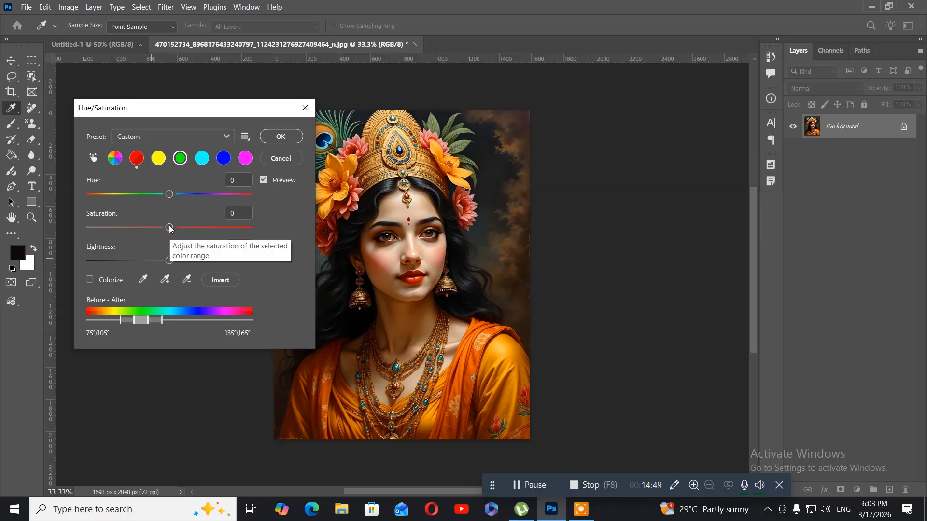
drag(169, 227, 219, 231)
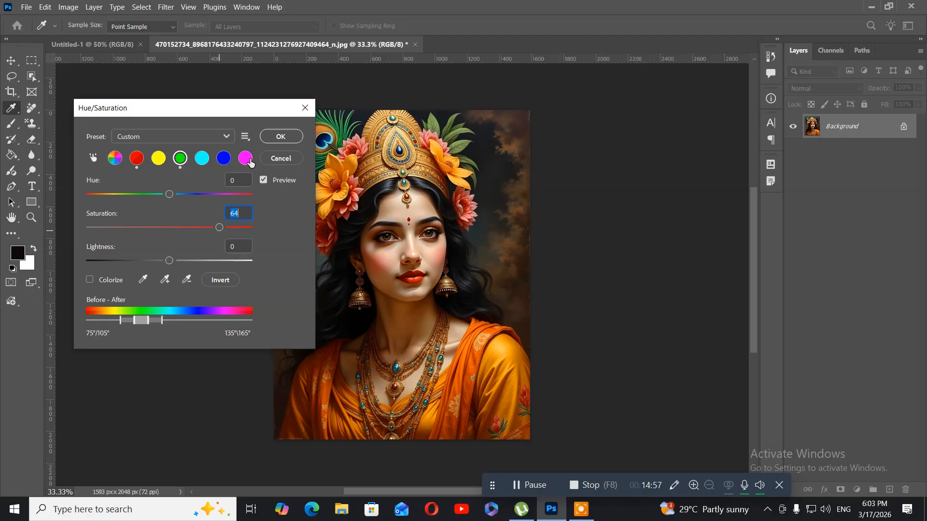
click(271, 138)
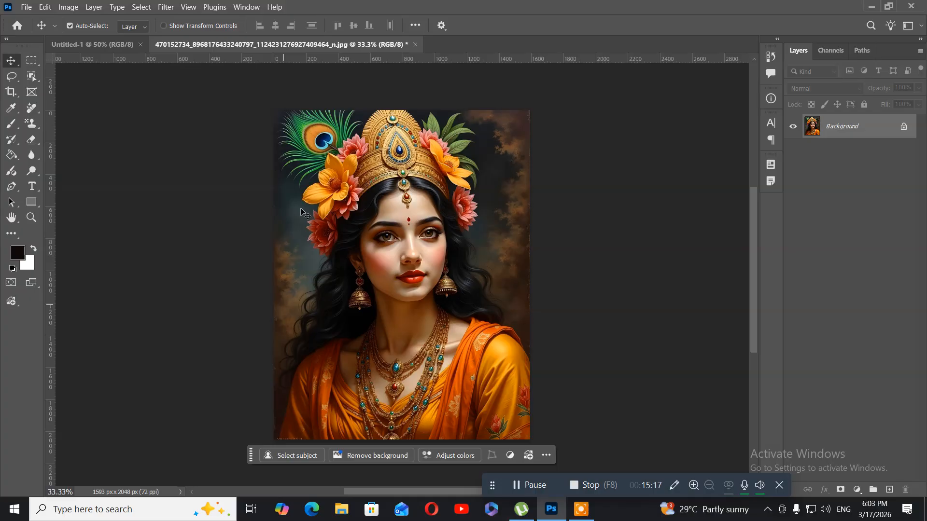
Apply a Black & White adjustment to the portrait with Reds 144%, Yellows 33% and Greens 90%.
click(56, 8)
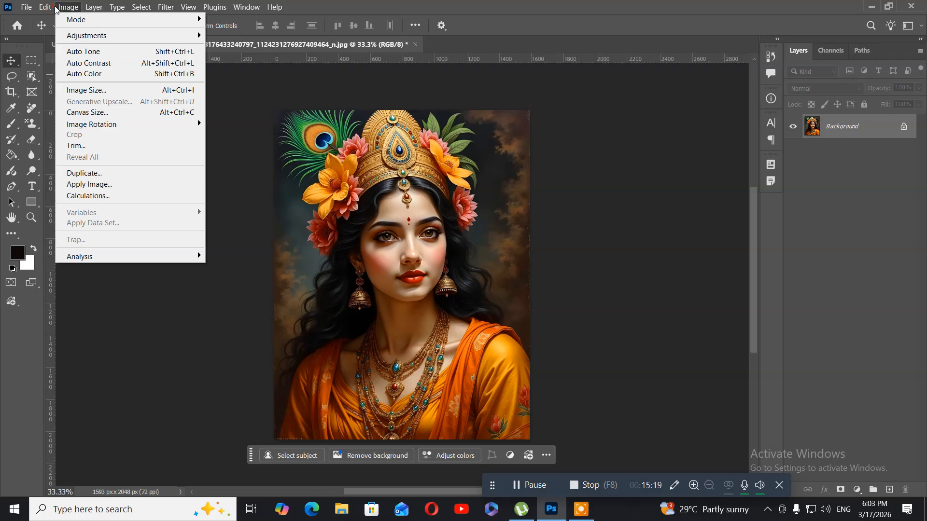
click(47, 8)
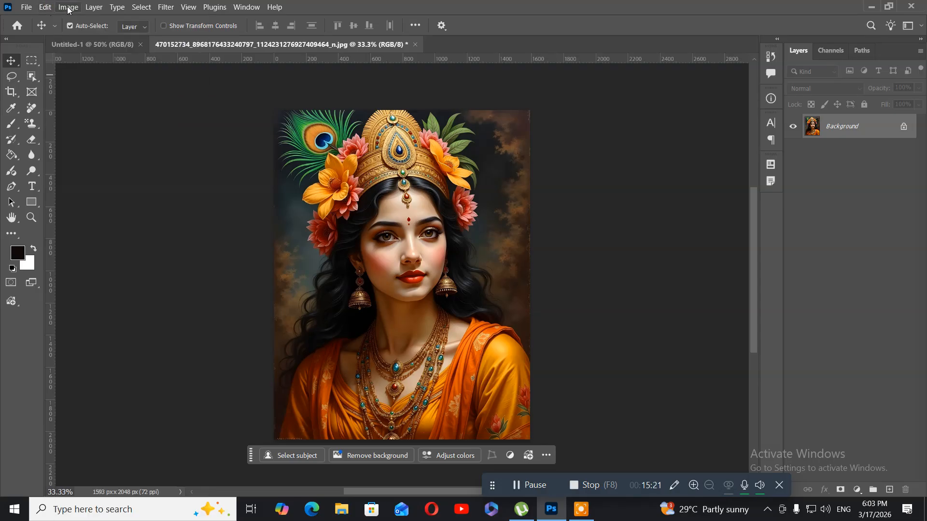
click(68, 7)
mouse_move(72, 39)
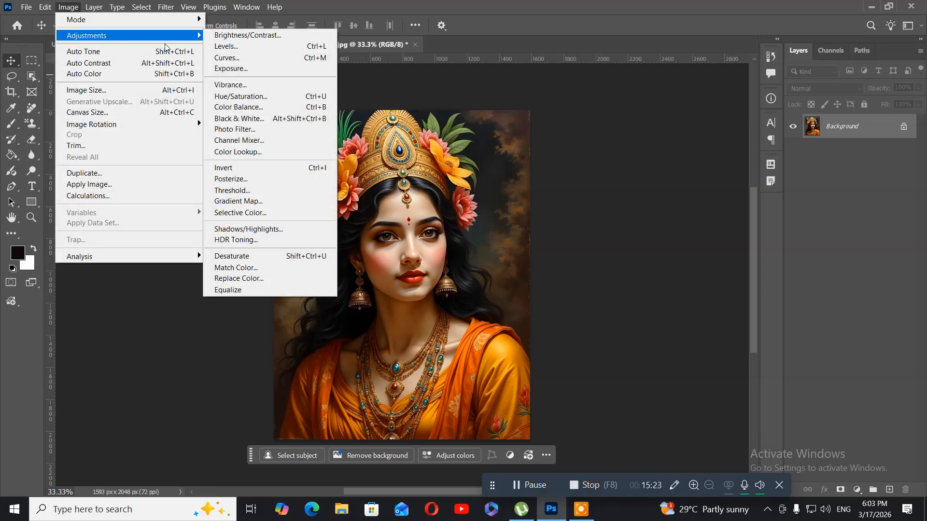
click(254, 121)
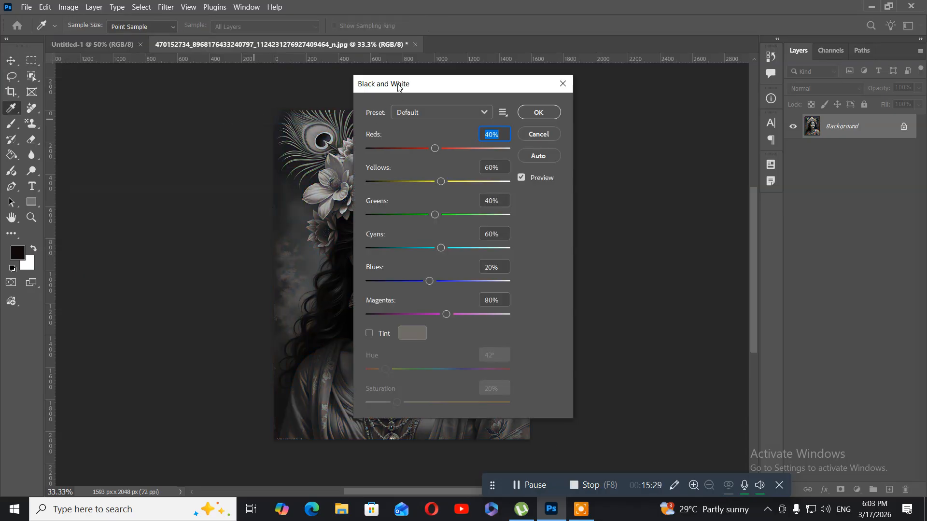
drag(398, 86, 99, 83)
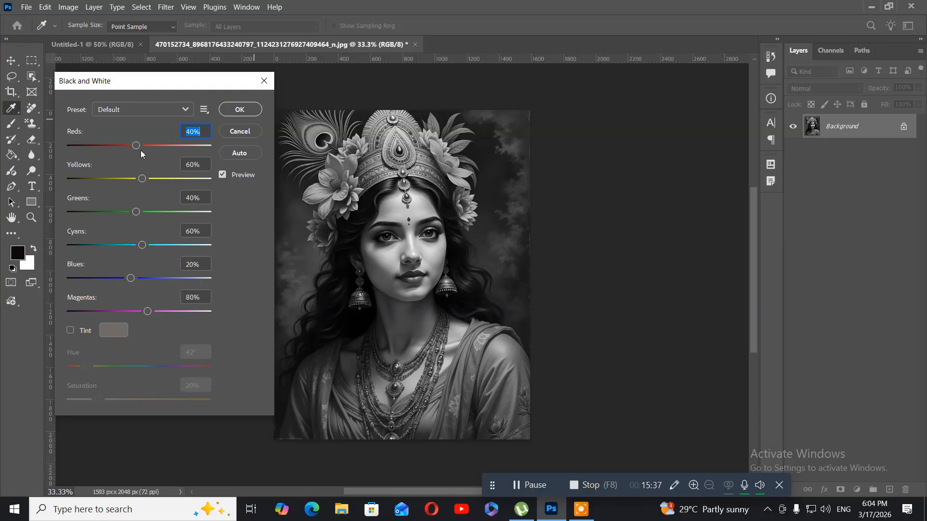
drag(139, 146, 168, 153)
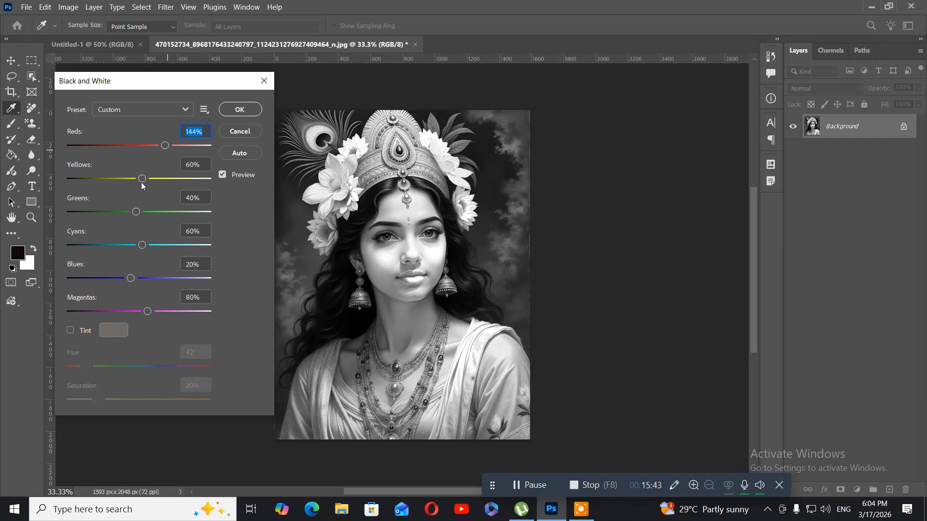
drag(141, 184, 149, 213)
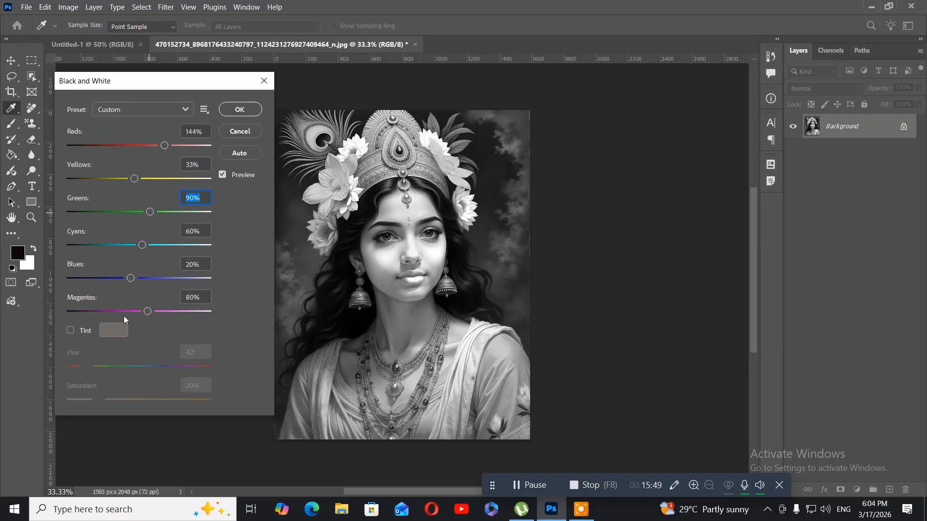
click(226, 111)
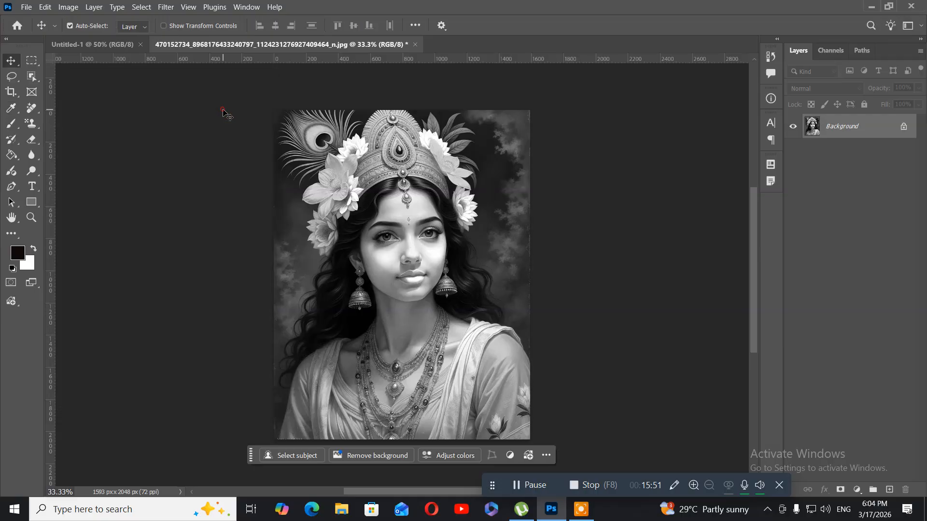
Fade the Black & White adjustment using Soft Light mode at 100% opacity.
click(46, 11)
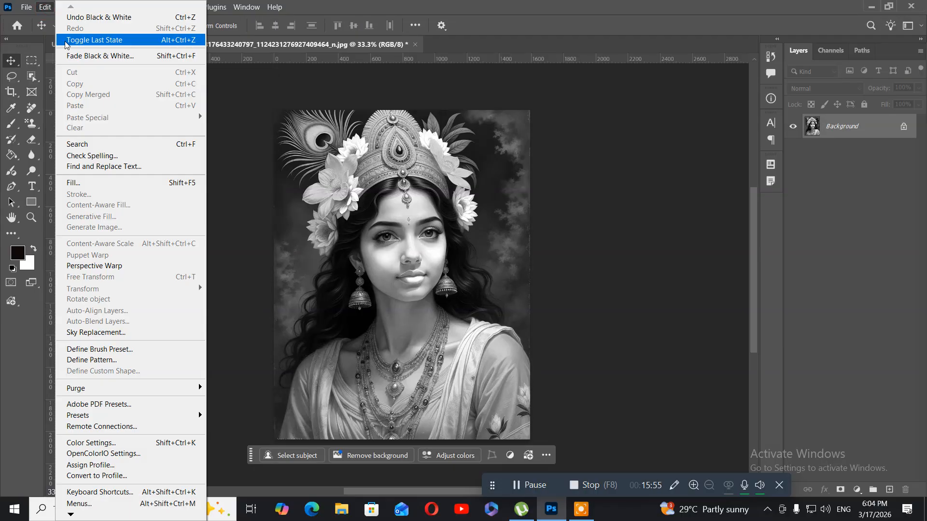
click(80, 56)
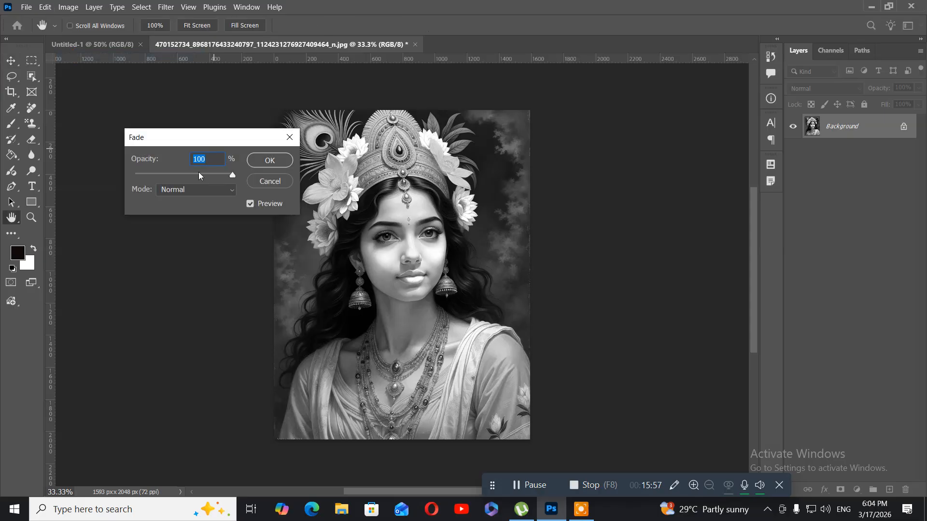
click(230, 193)
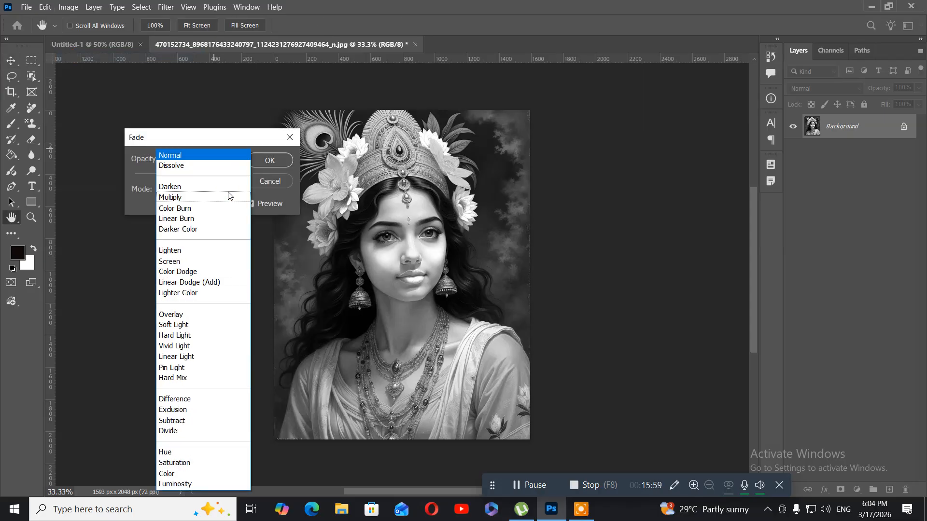
click(214, 326)
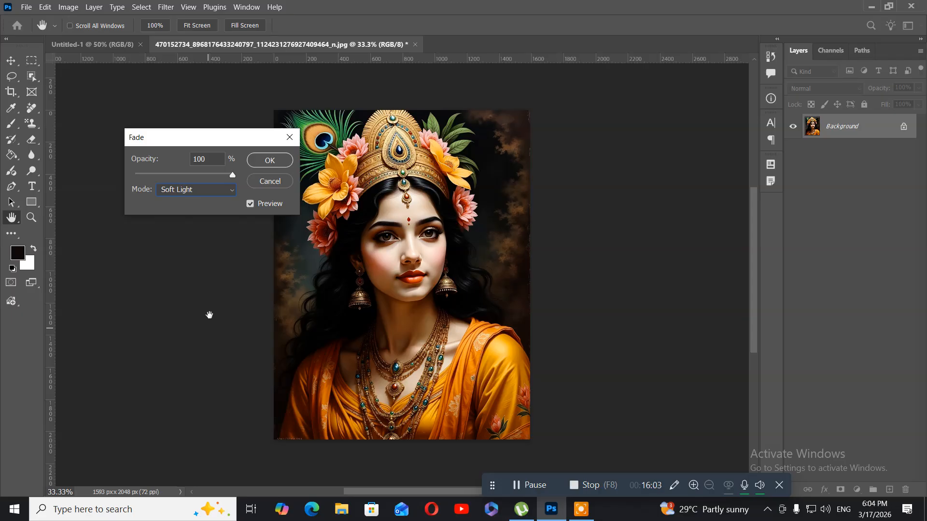
click(267, 160)
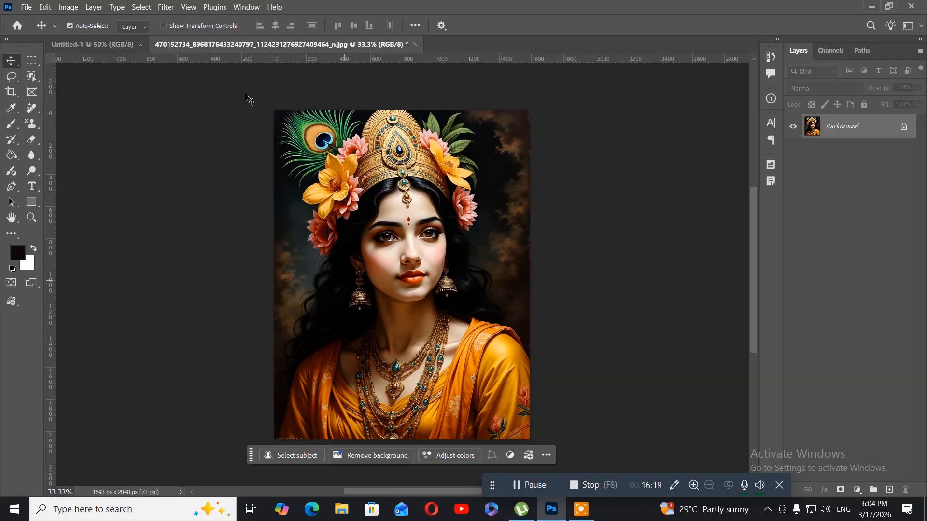
click(62, 8)
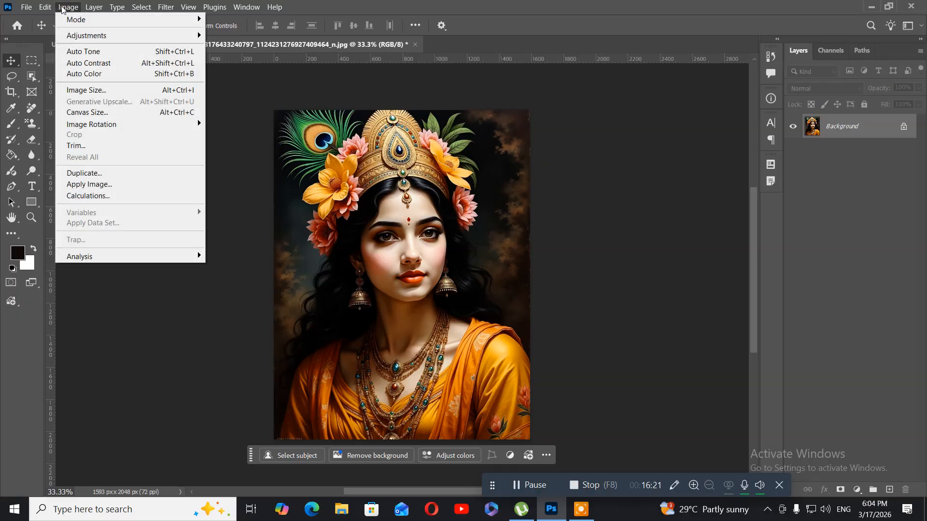
mouse_move(75, 37)
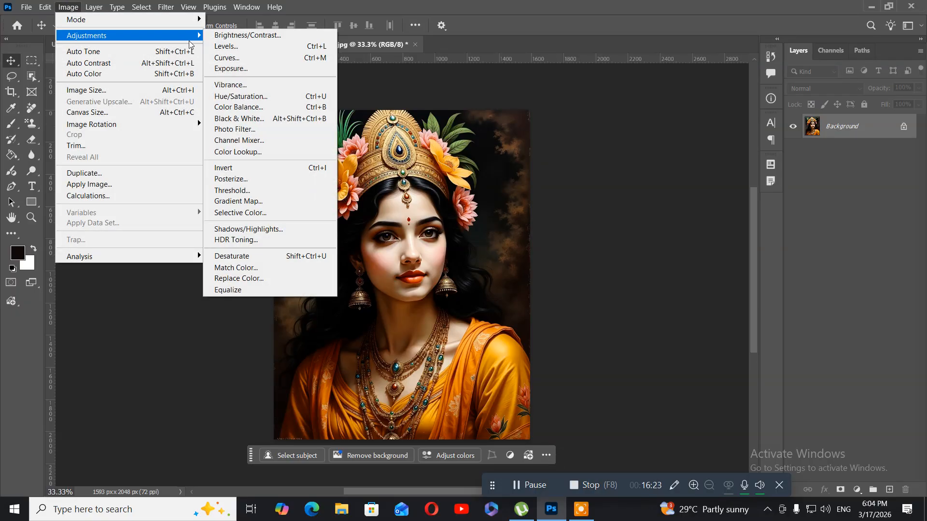
click(244, 129)
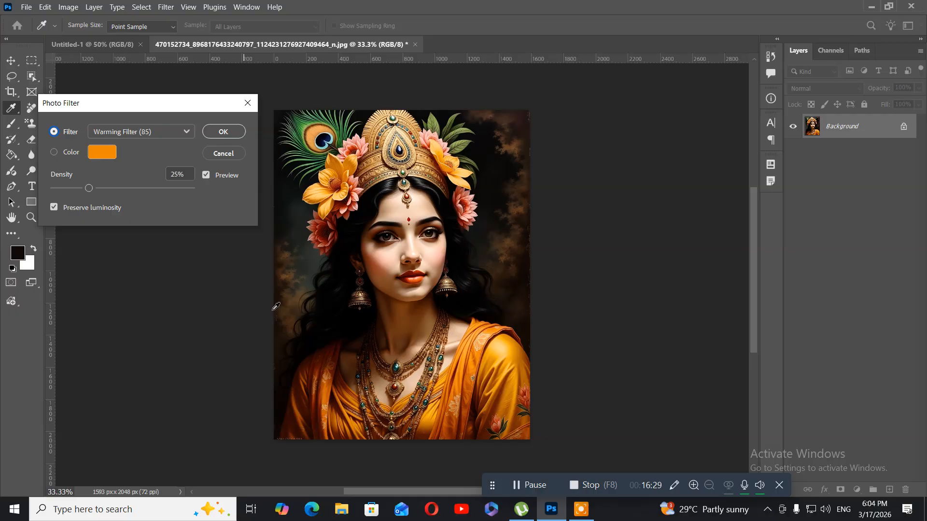
click(161, 137)
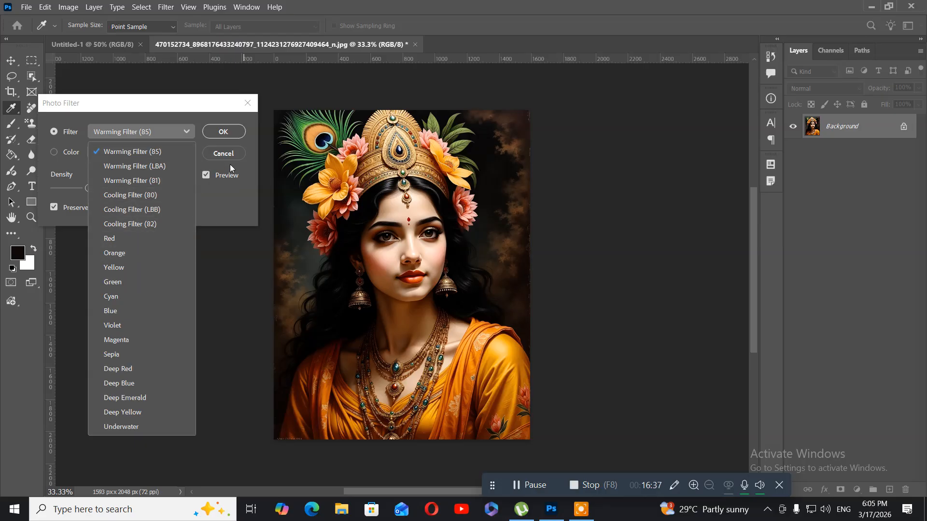
click(216, 145)
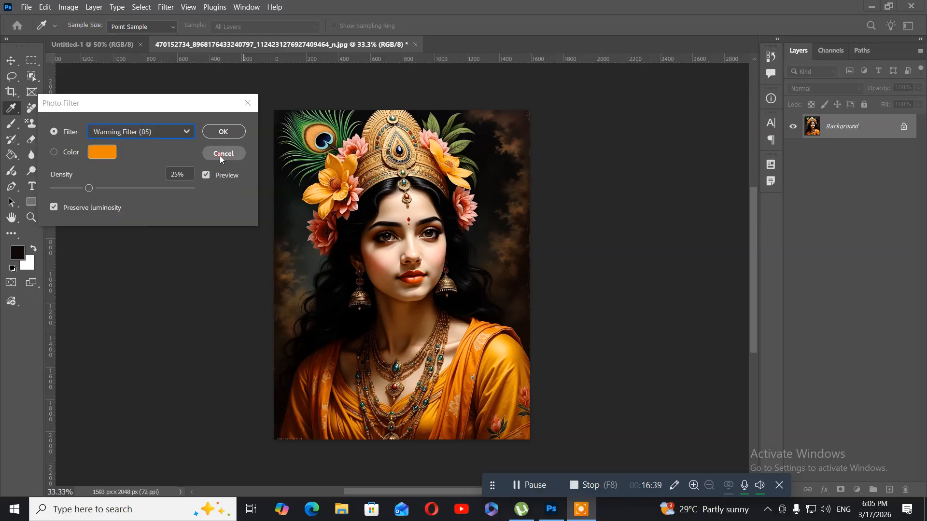
click(216, 154)
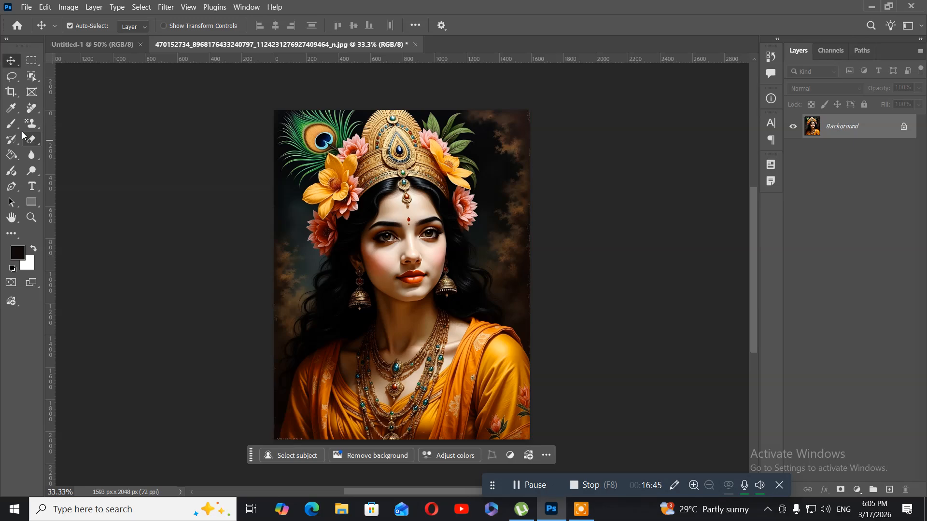
Select the woman's face and neck with the Quick Selection tool.
click(33, 82)
drag(32, 82, 77, 88)
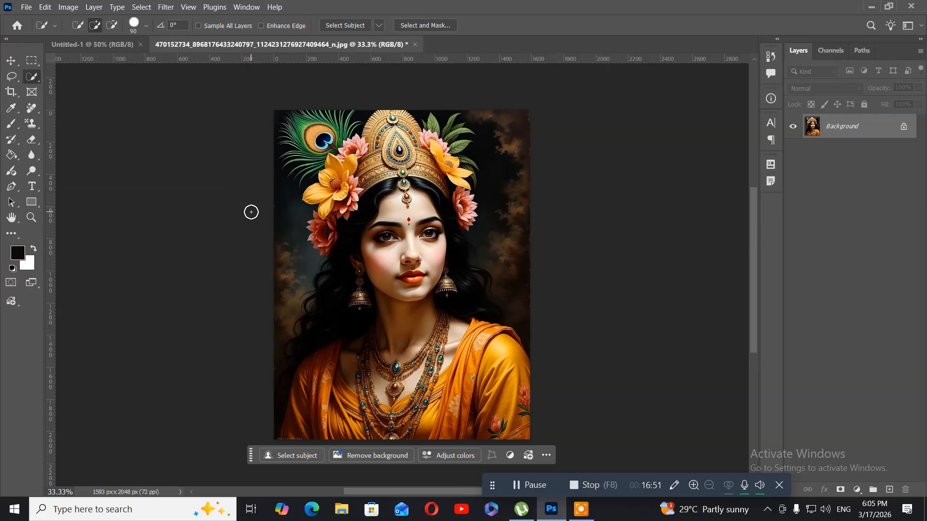
mouse_move(391, 214)
mouse_down()
mouse_move(426, 232)
mouse_move(419, 249)
mouse_move(381, 260)
mouse_move(392, 281)
mouse_move(388, 314)
mouse_move(413, 332)
mouse_move(384, 328)
mouse_move(407, 333)
mouse_up()
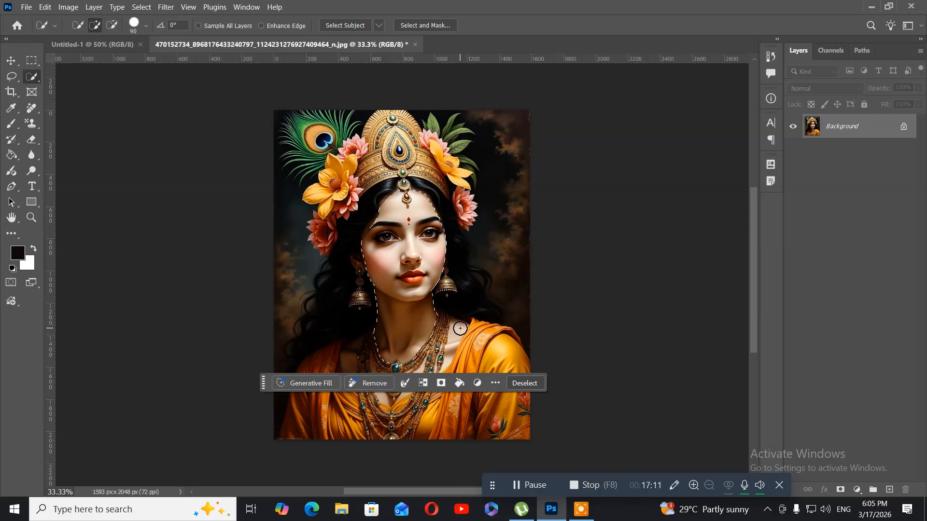
Extend the selection over the bare skin at the shoulder and around the necklaces, reducing the brush size to 80.
drag(460, 328, 452, 349)
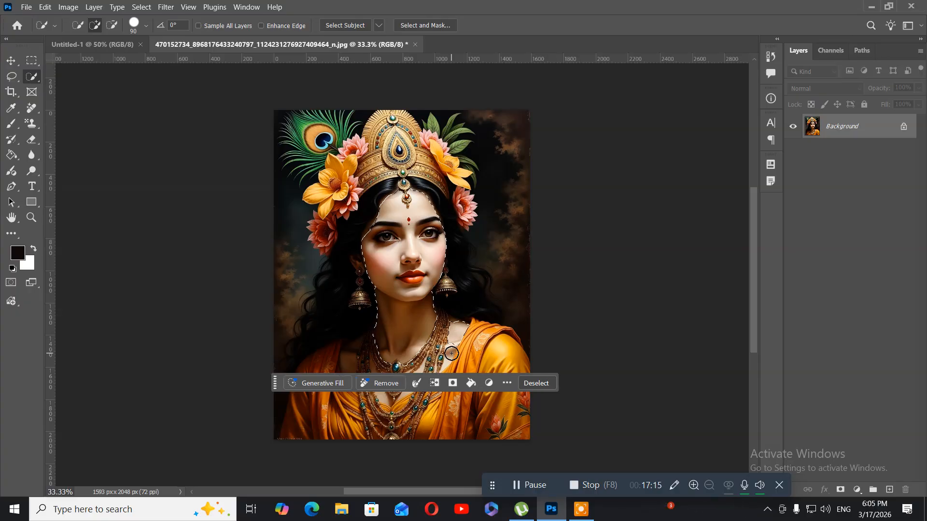
key([)
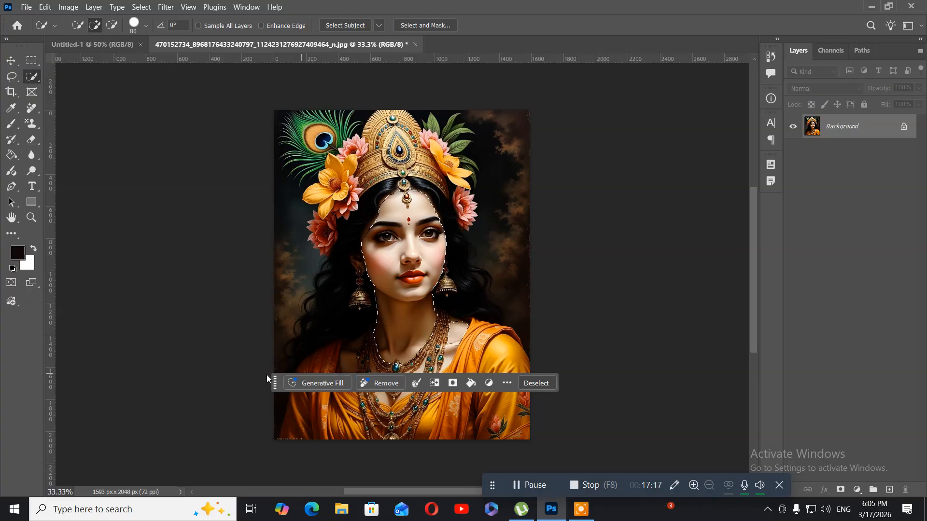
drag(275, 390, 270, 458)
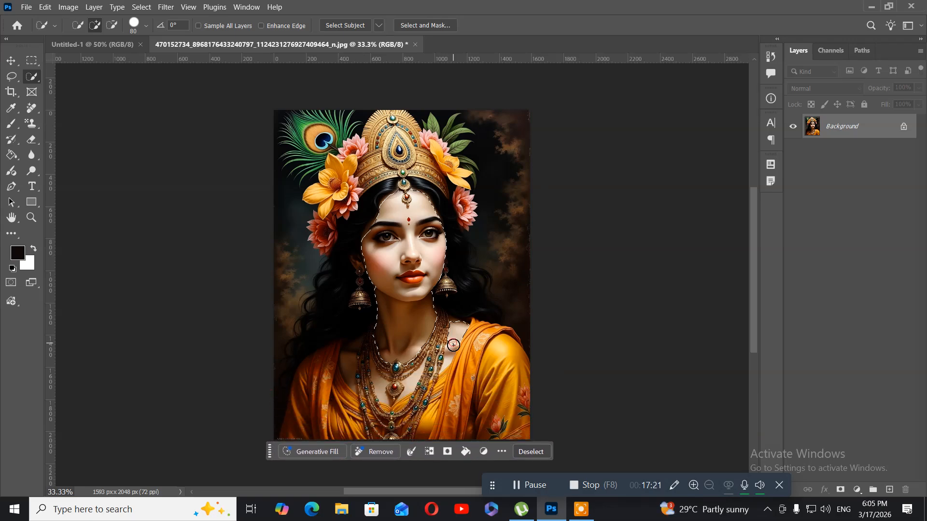
drag(454, 344, 449, 354)
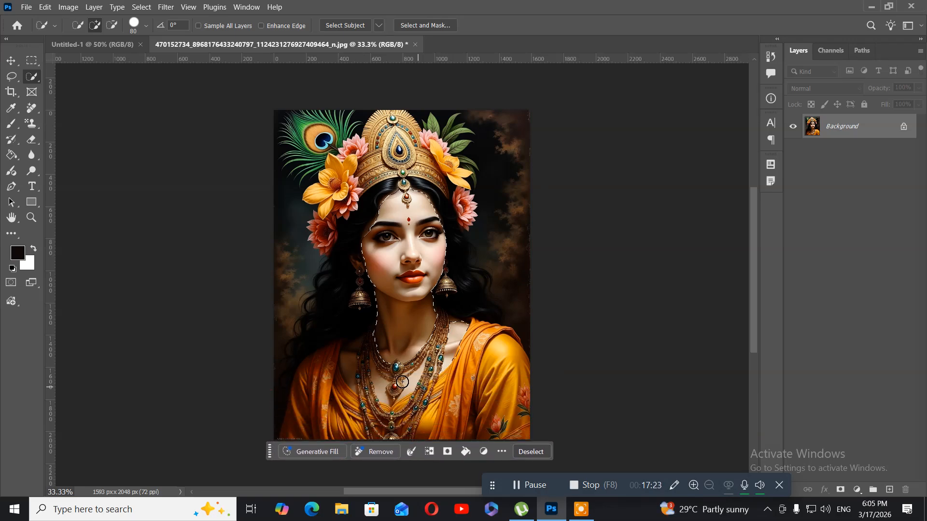
drag(381, 383, 371, 372)
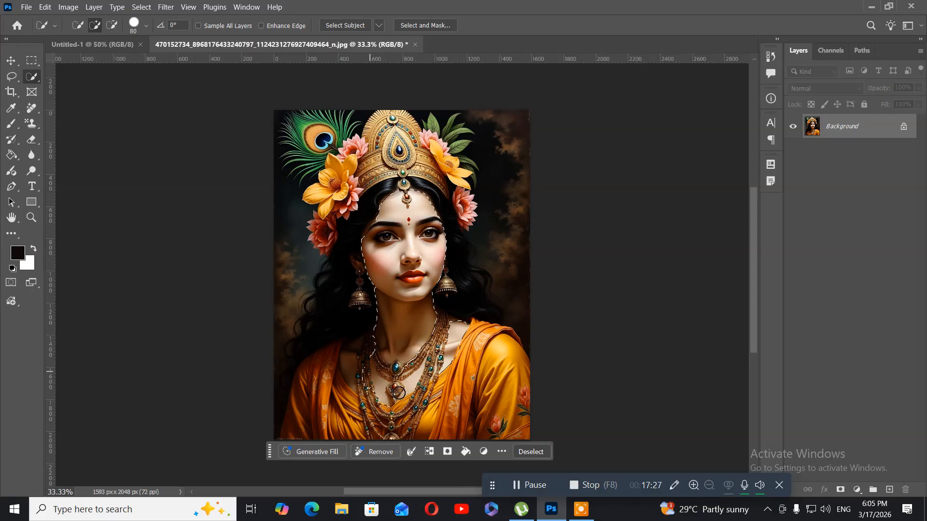
drag(406, 394, 410, 382)
Apply a Photo Filter adjustment to the selected skin with the Blue filter at 29% density.
click(68, 7)
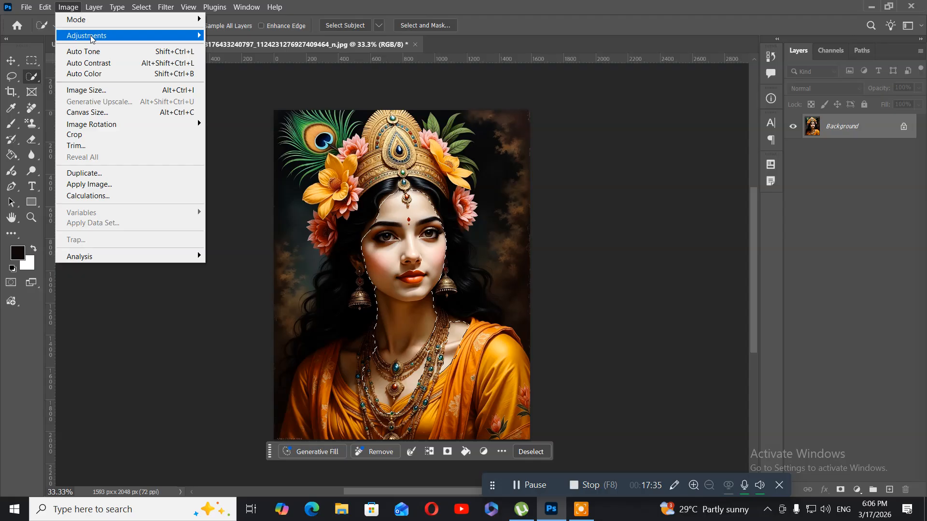
mouse_move(91, 39)
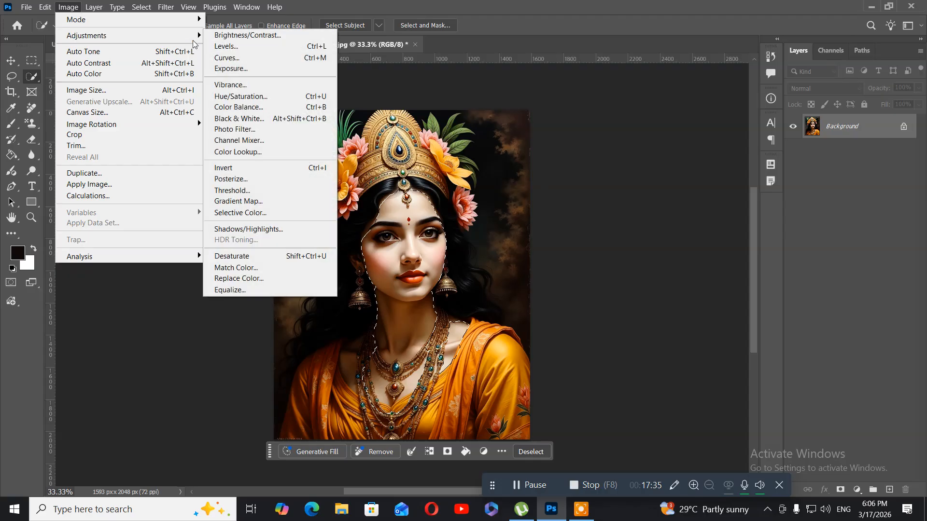
click(245, 135)
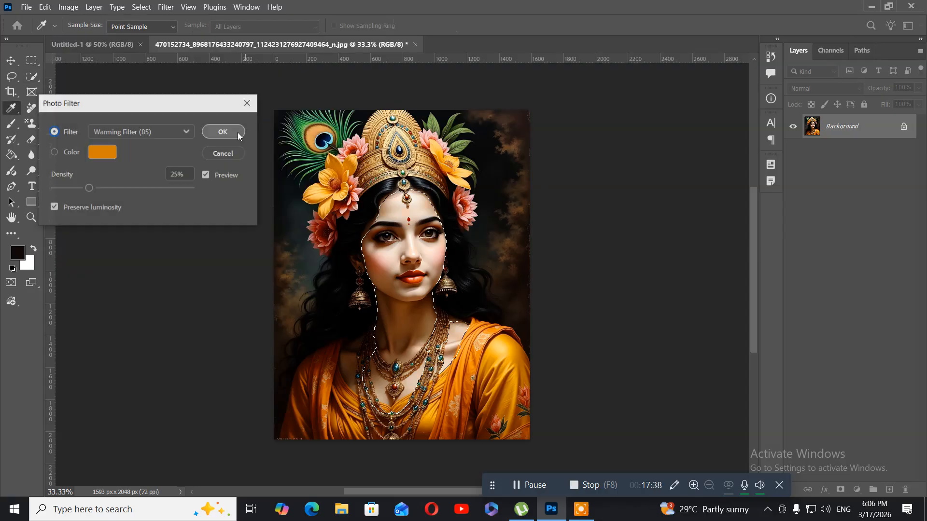
click(158, 133)
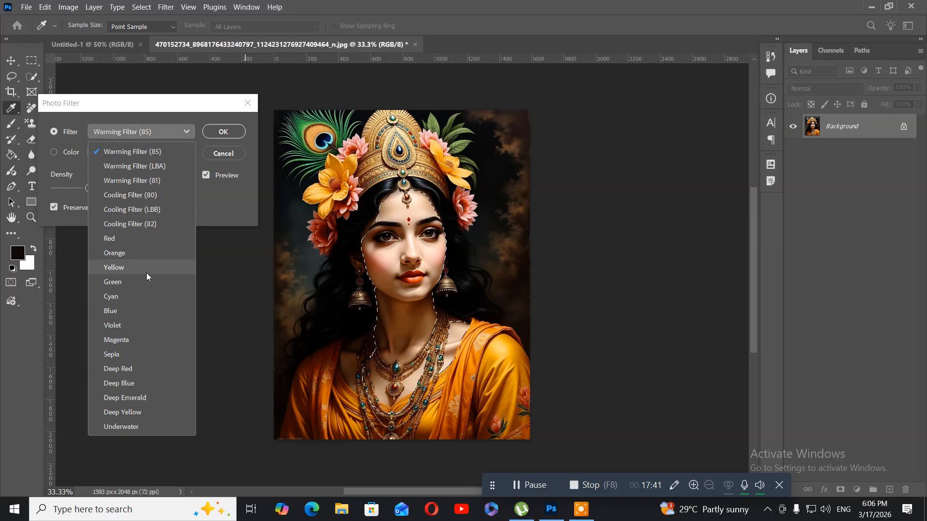
click(143, 310)
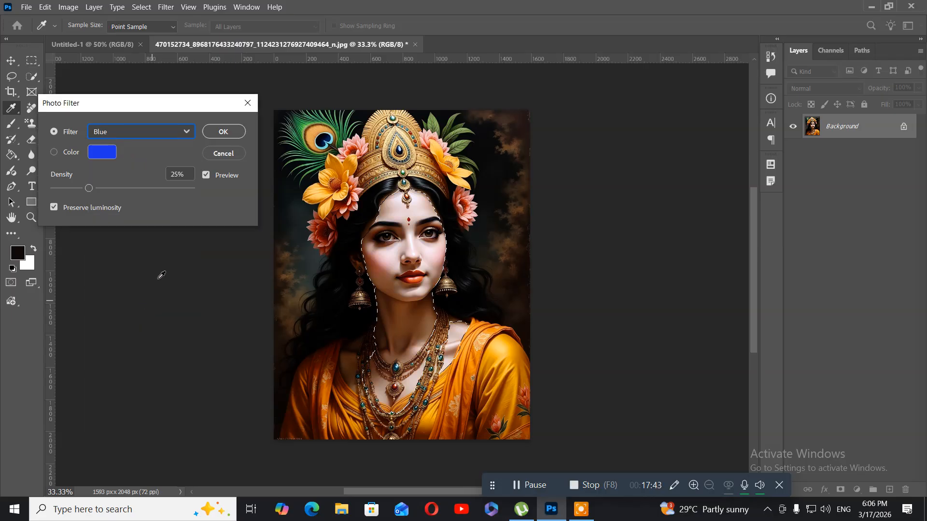
drag(89, 190, 94, 189)
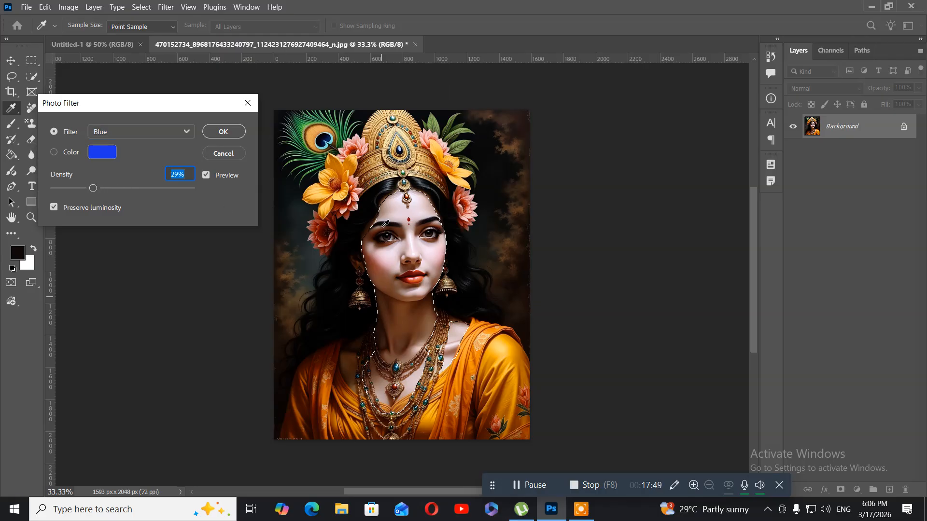
click(232, 131)
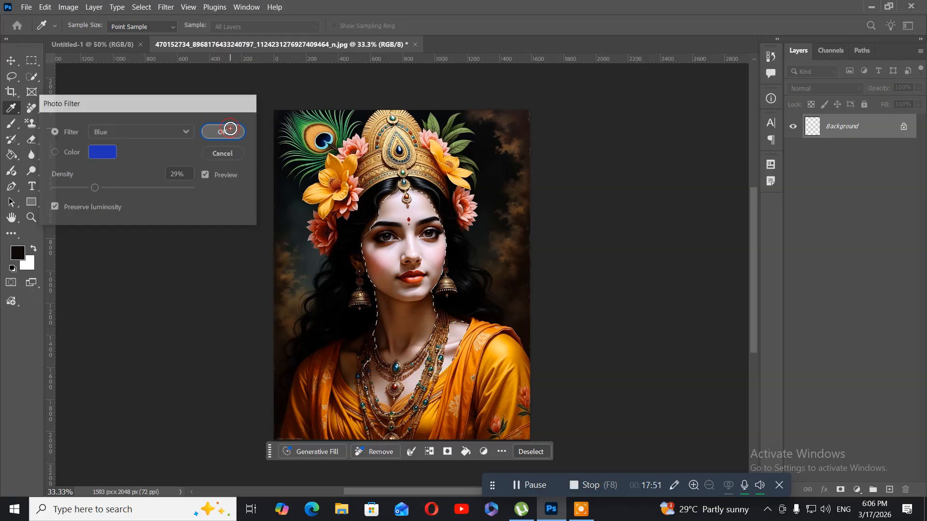
key(w)
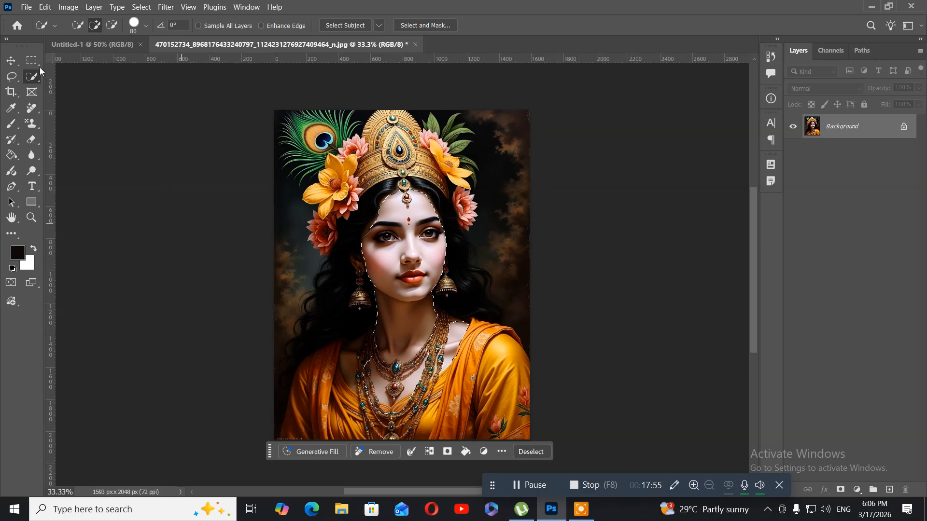
Fade the Photo Filter using Lighten mode at 55% opacity and clear the skin selection.
click(45, 7)
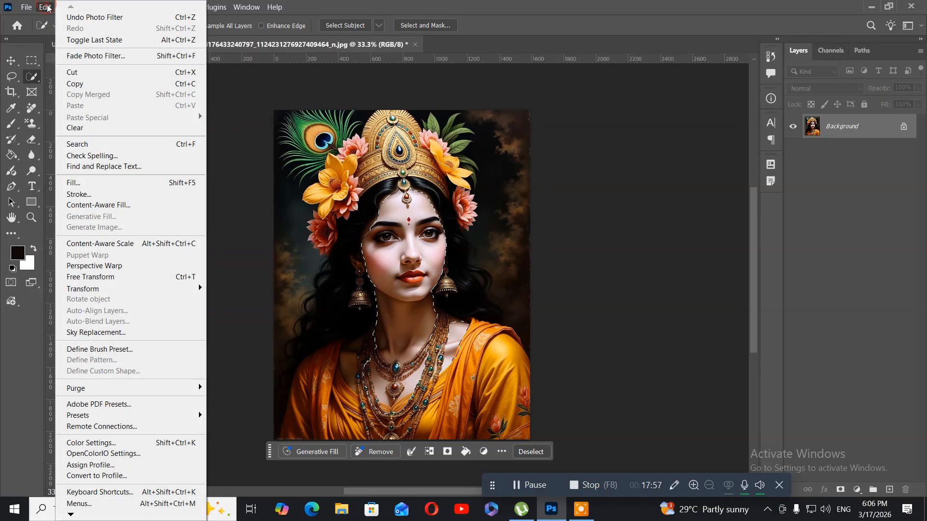
click(80, 60)
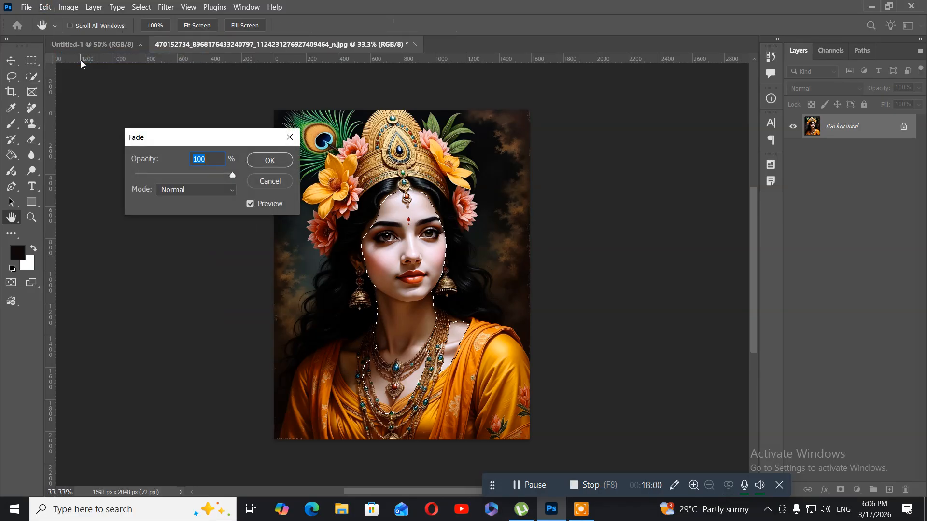
click(227, 191)
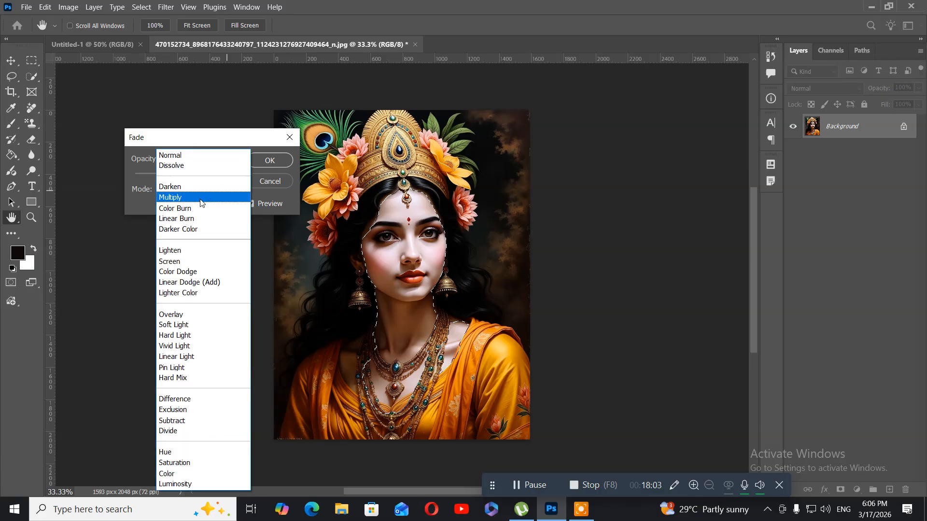
click(182, 198)
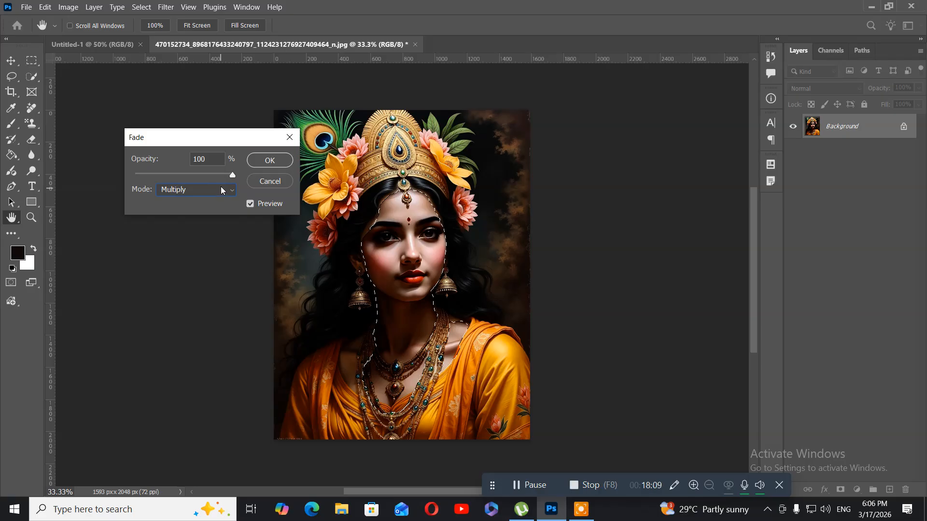
drag(229, 176, 189, 178)
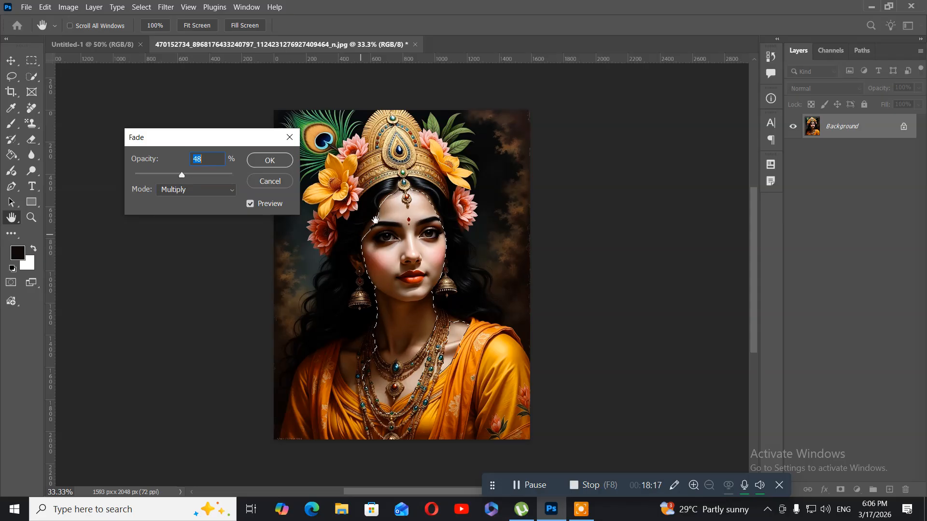
click(221, 189)
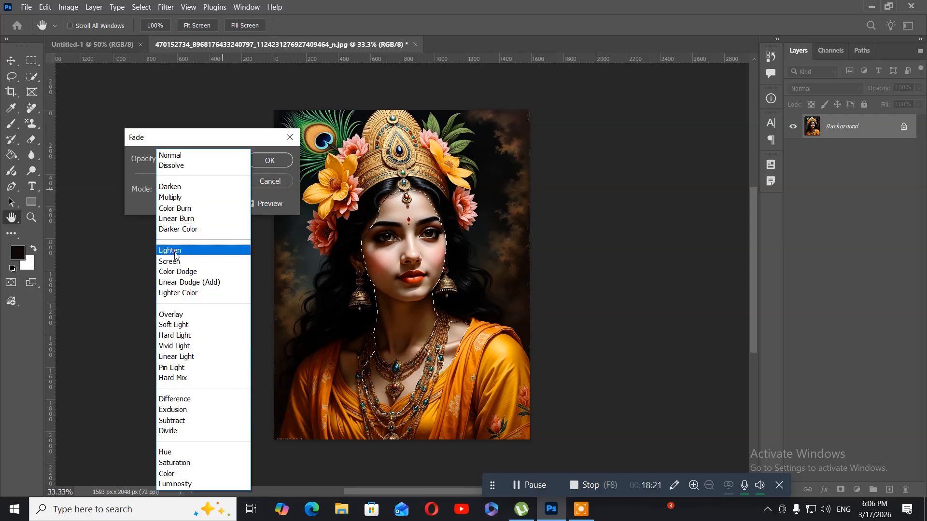
click(175, 250)
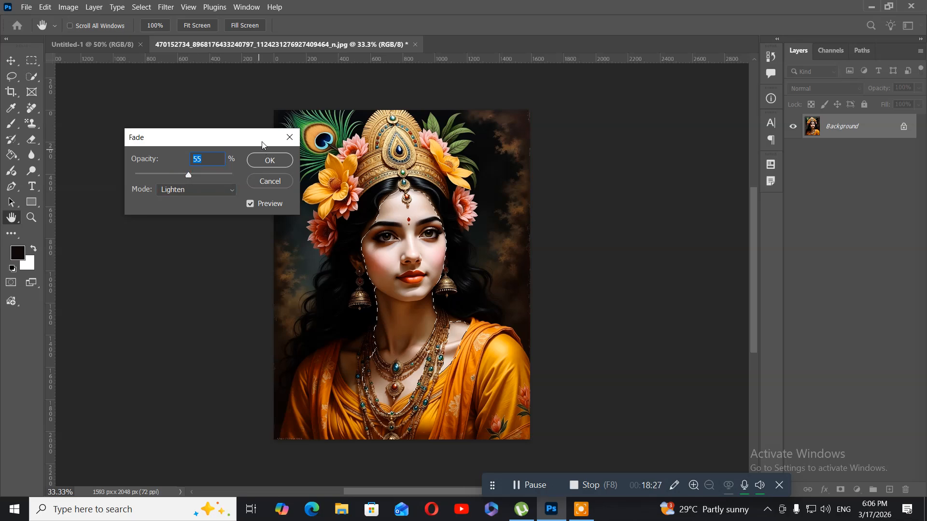
click(265, 160)
key(w)
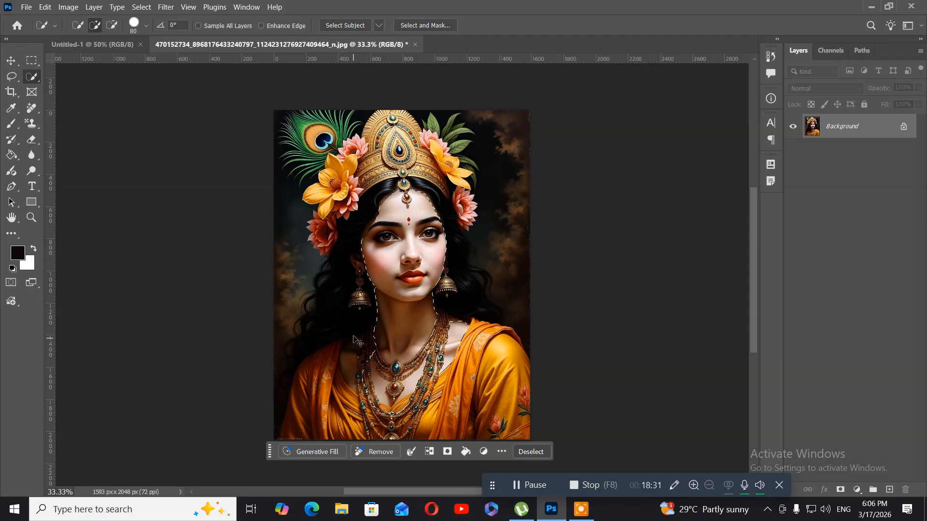
key(ctrl+d)
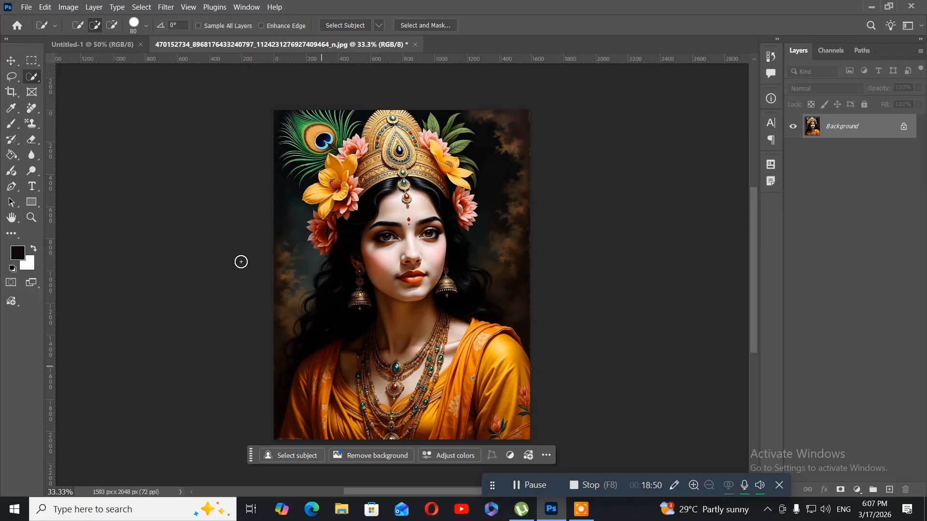
Start a Color Lookup adjustment on the portrait and preview the Soft_Warming.look 3D LUT.
click(69, 7)
mouse_move(73, 38)
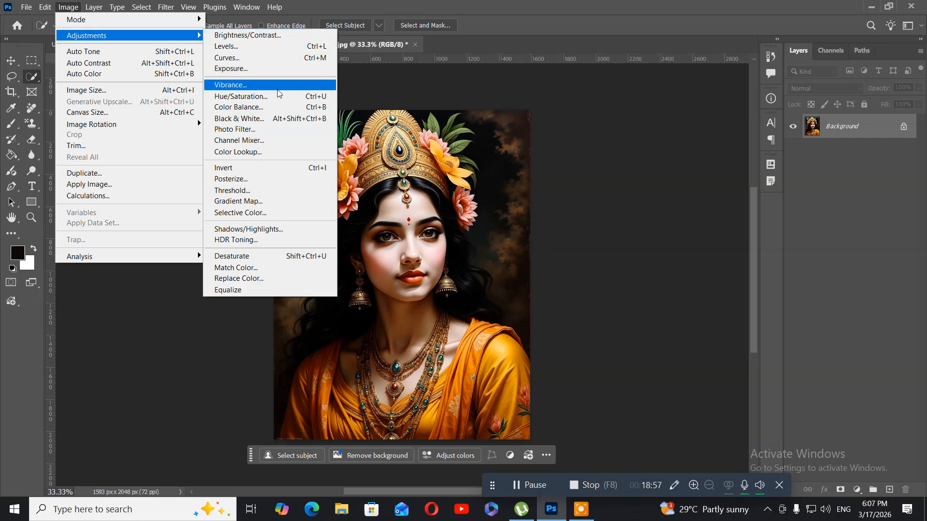
click(273, 153)
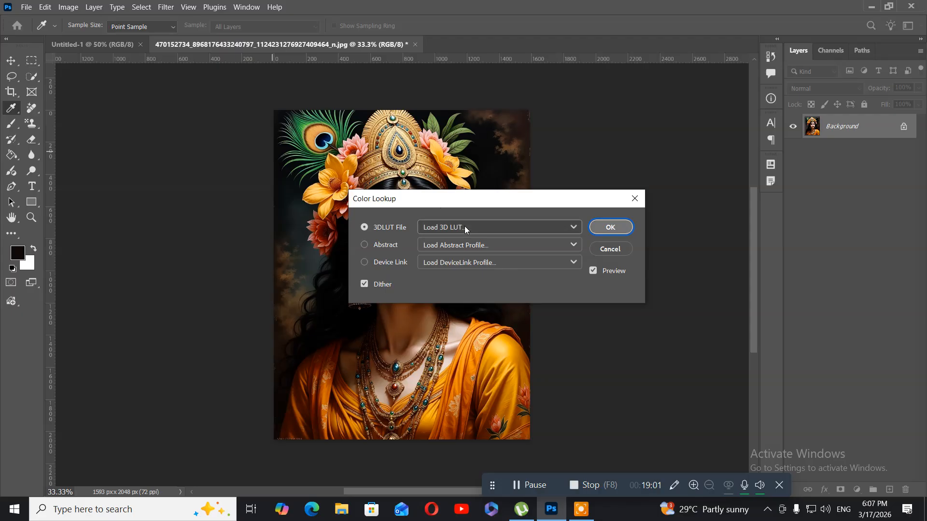
drag(426, 200, 81, 59)
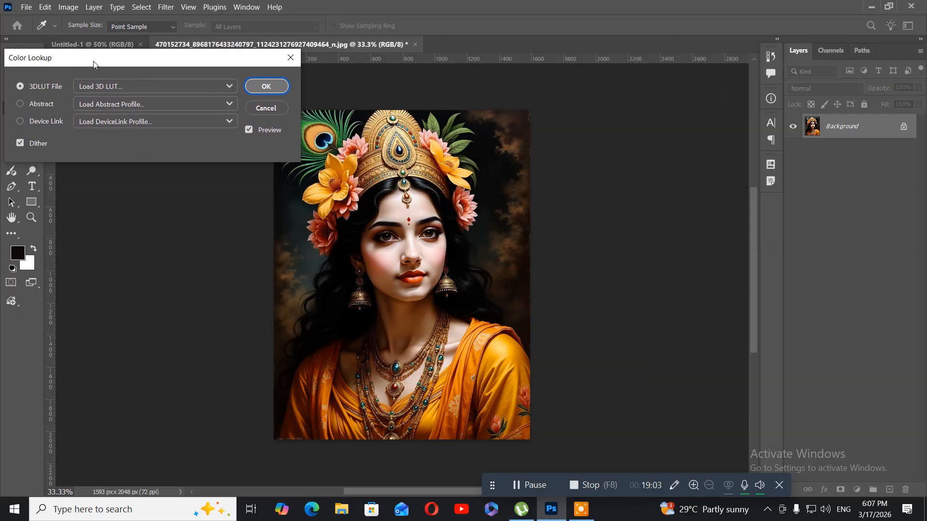
click(140, 88)
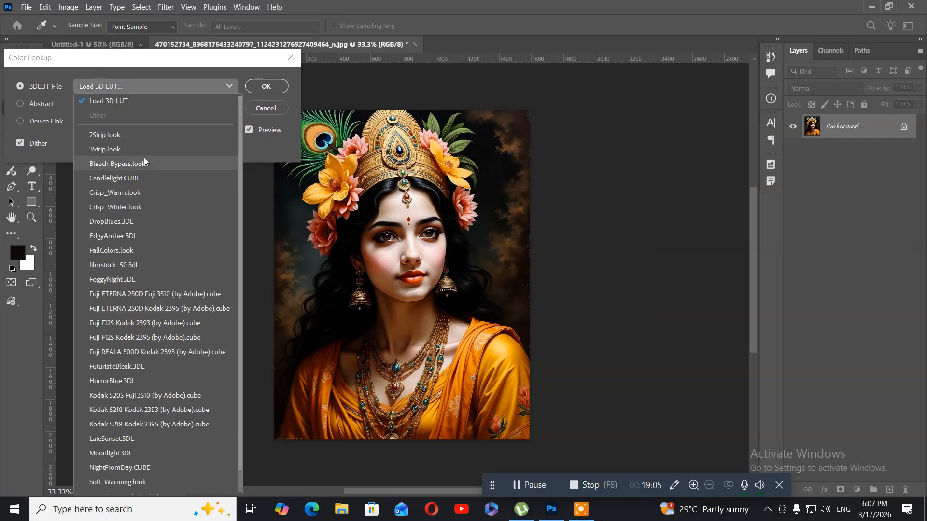
click(96, 483)
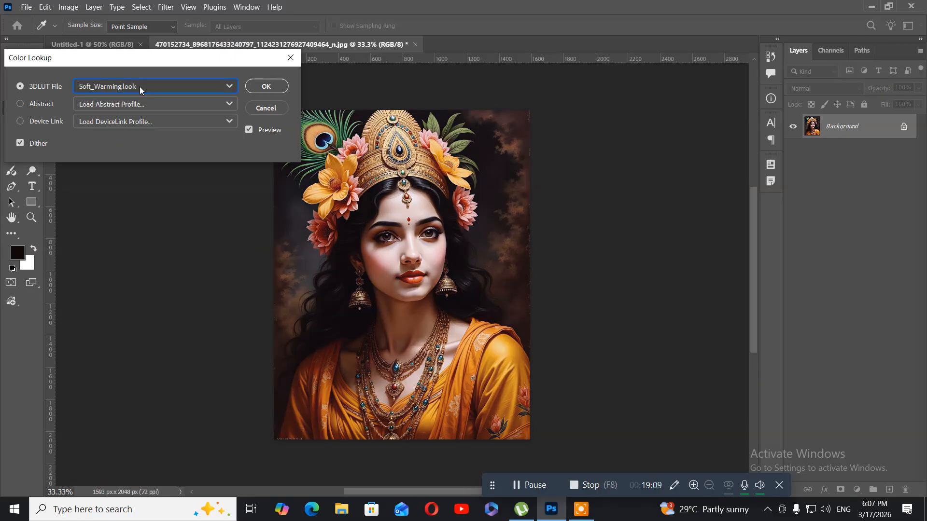
Preview the Candlelight.CUBE, EdgyAmber.3DL and filmstock_50.3dl LUTs on the portrait.
click(140, 85)
click(138, 151)
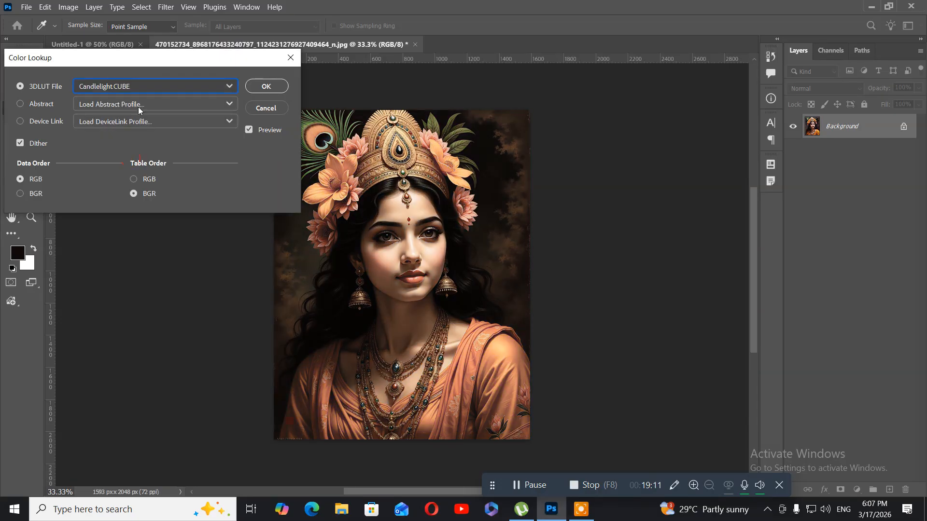
click(155, 92)
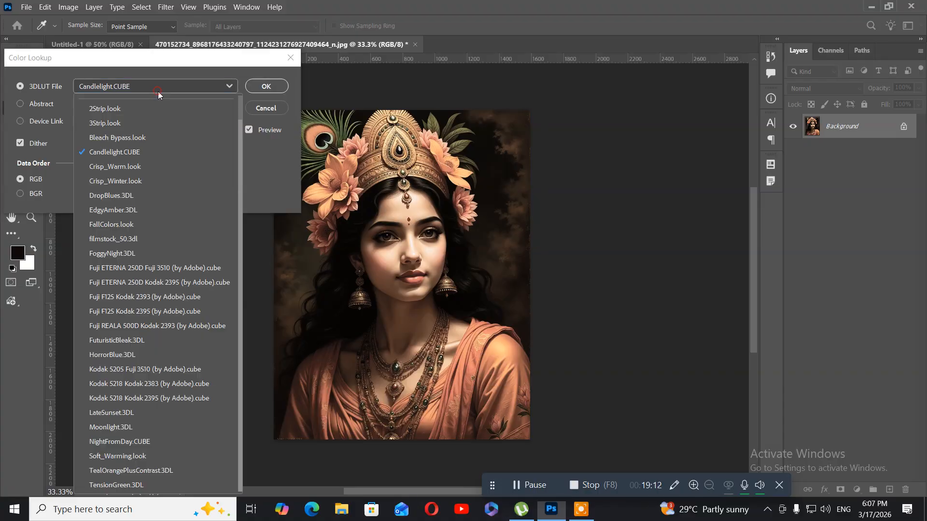
click(130, 211)
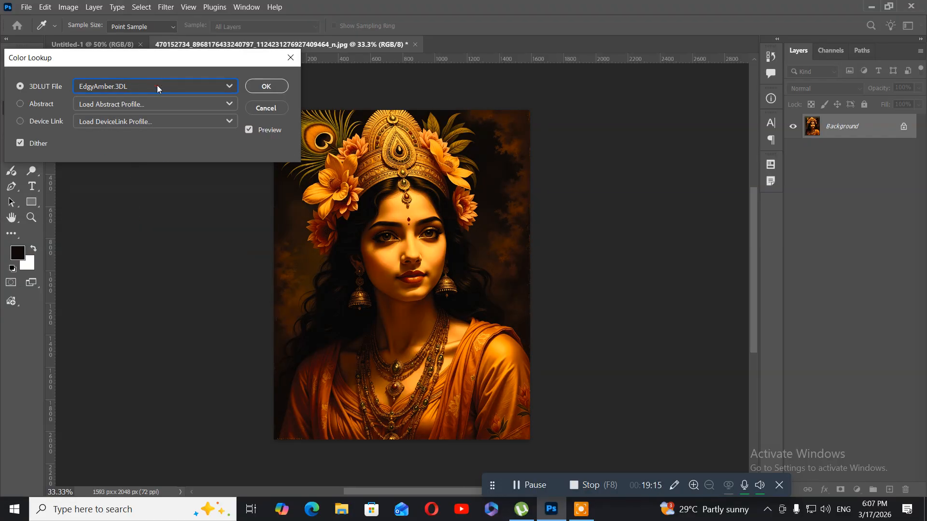
click(158, 86)
click(128, 238)
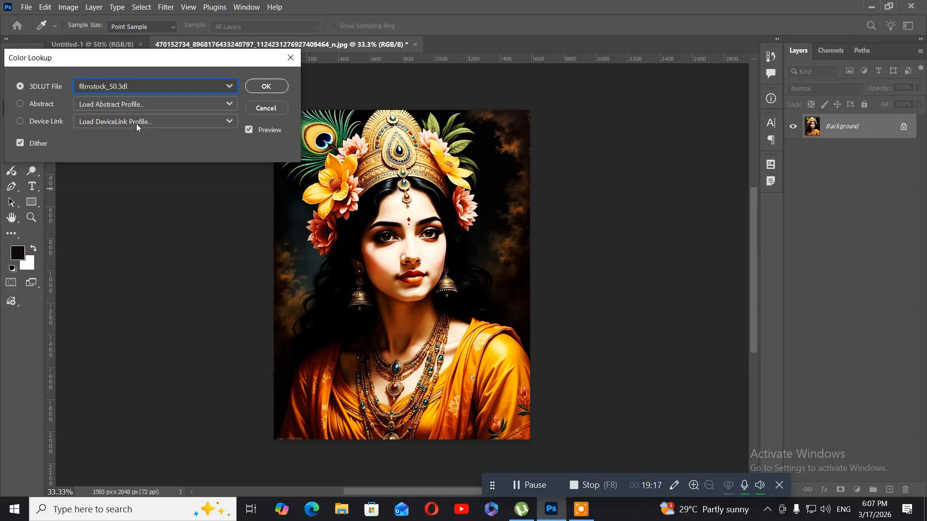
Preview the Fuji F125 Kodak 2393, FuturisticBleak.3DL and Kodak 5218 Kodak 2383 LUTs on the portrait.
click(157, 86)
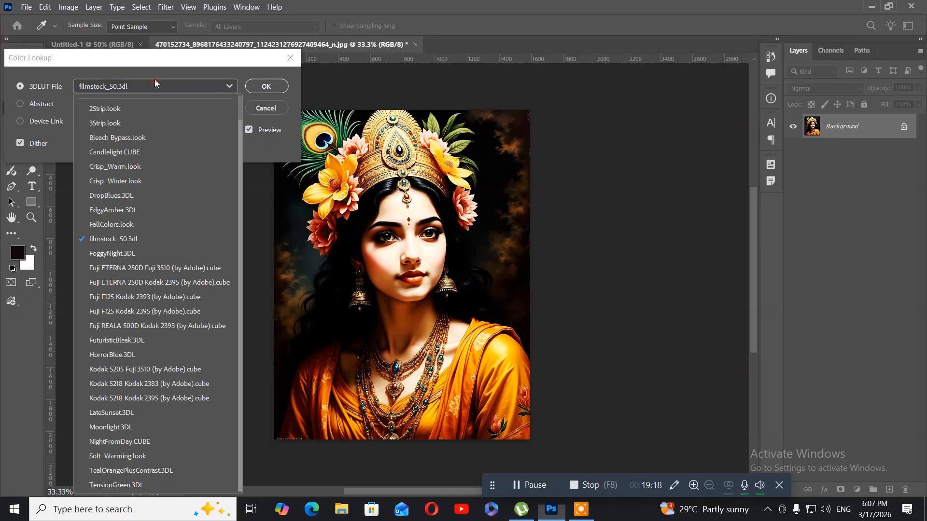
click(117, 298)
click(160, 88)
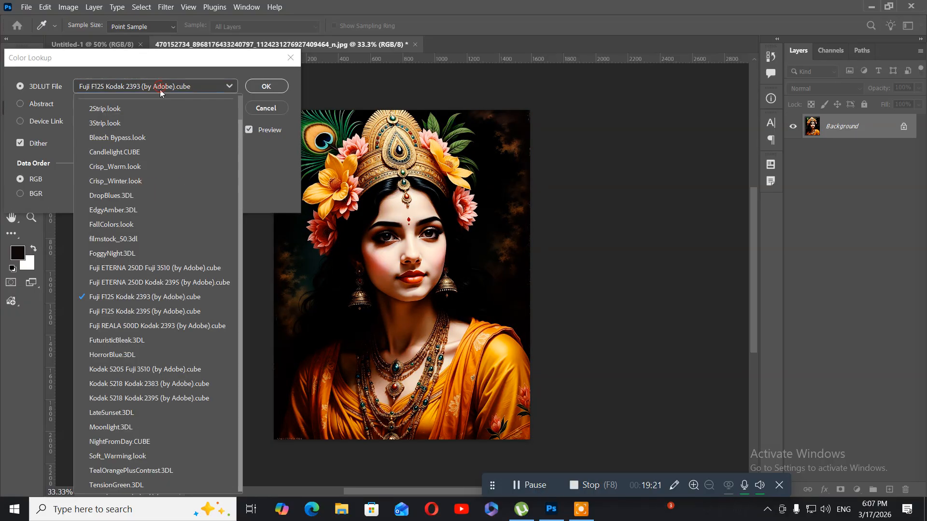
click(134, 343)
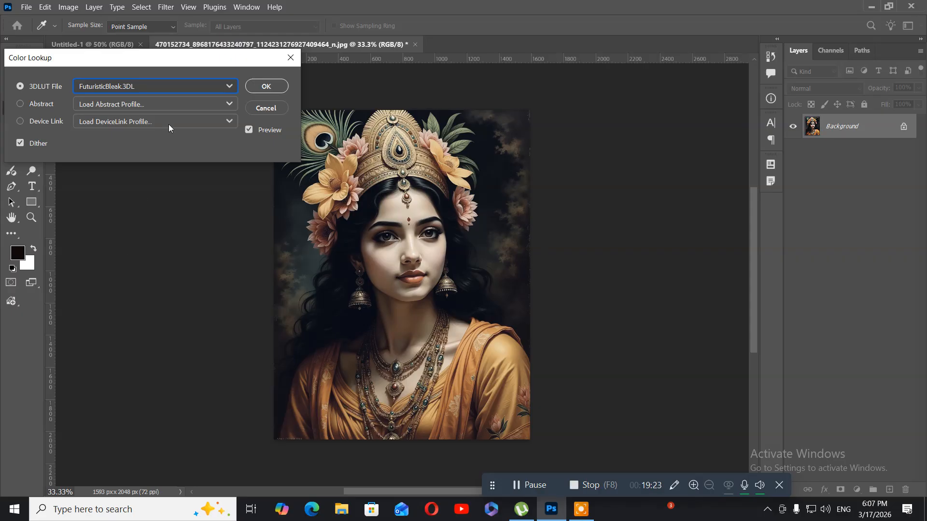
click(152, 88)
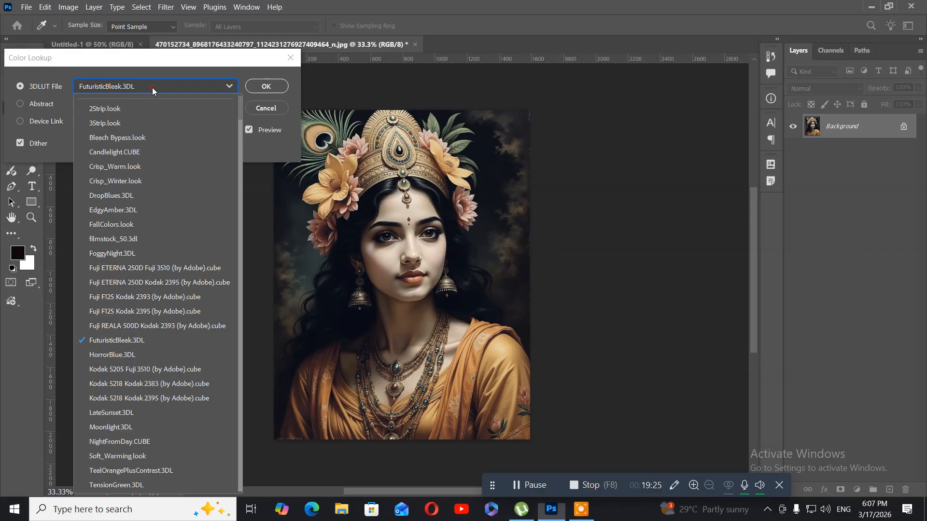
click(106, 381)
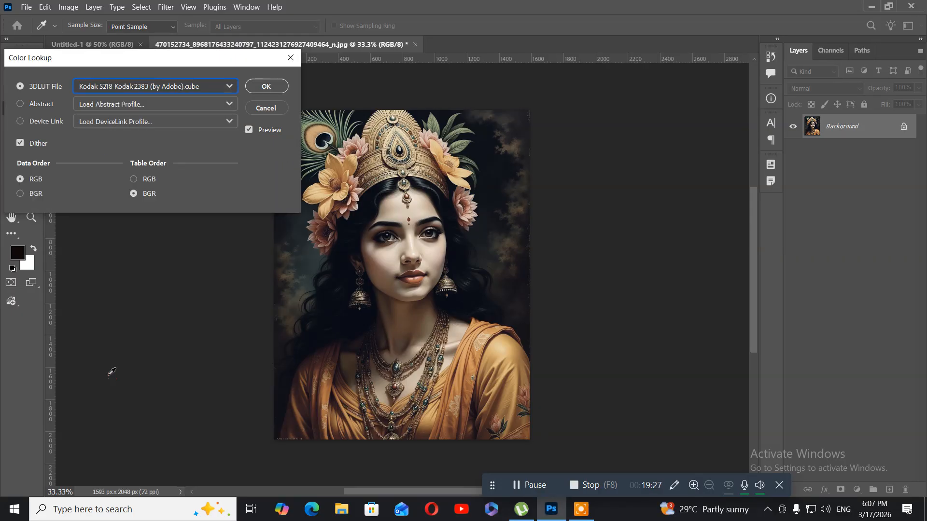
Preview the LateSunset.3DL, TealOrangePlusContrast.3DL and Bleach Bypass.look LUTs on the portrait.
click(196, 88)
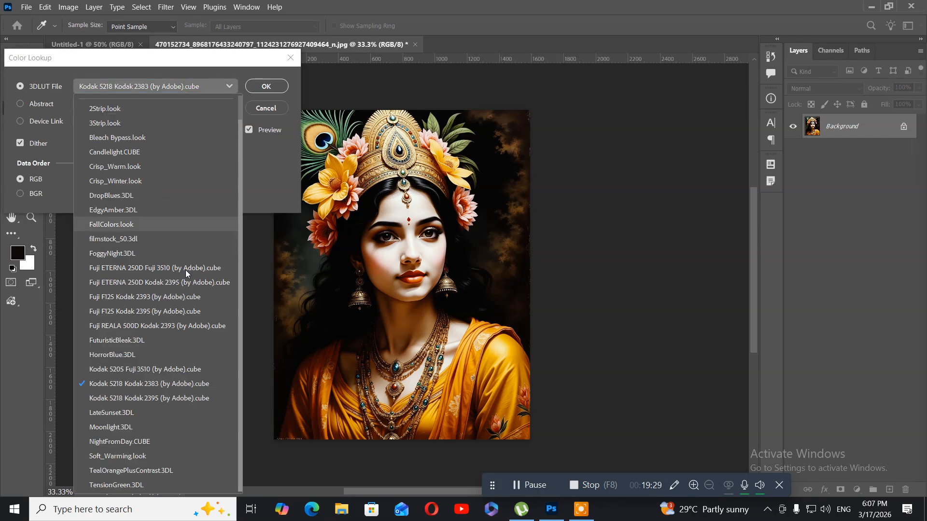
click(128, 412)
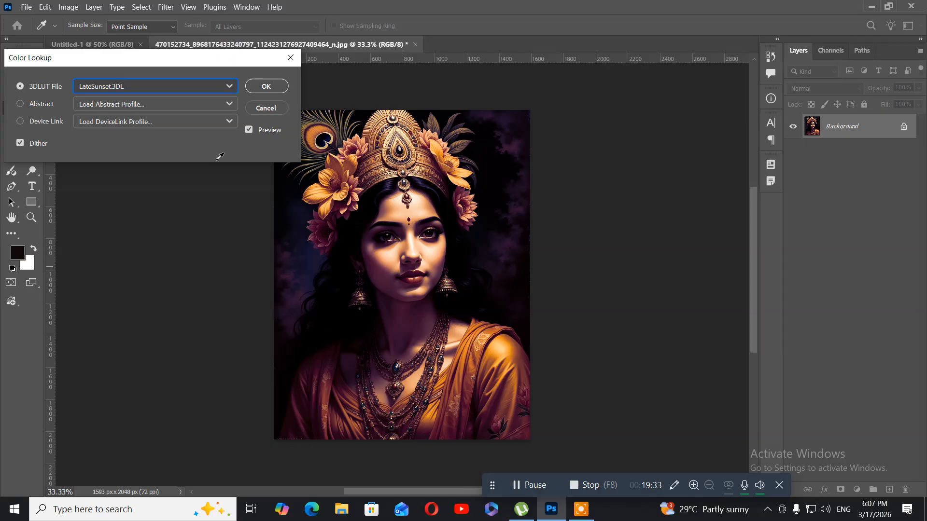
click(178, 86)
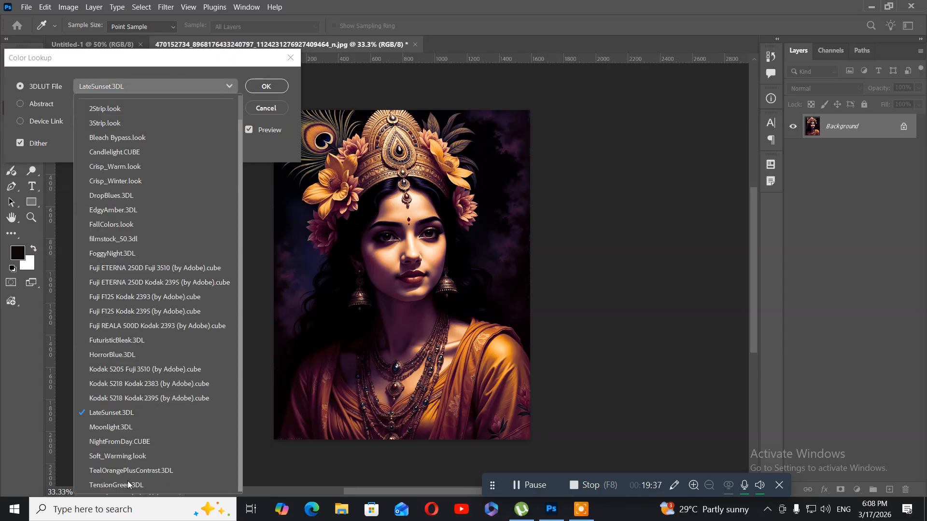
click(114, 470)
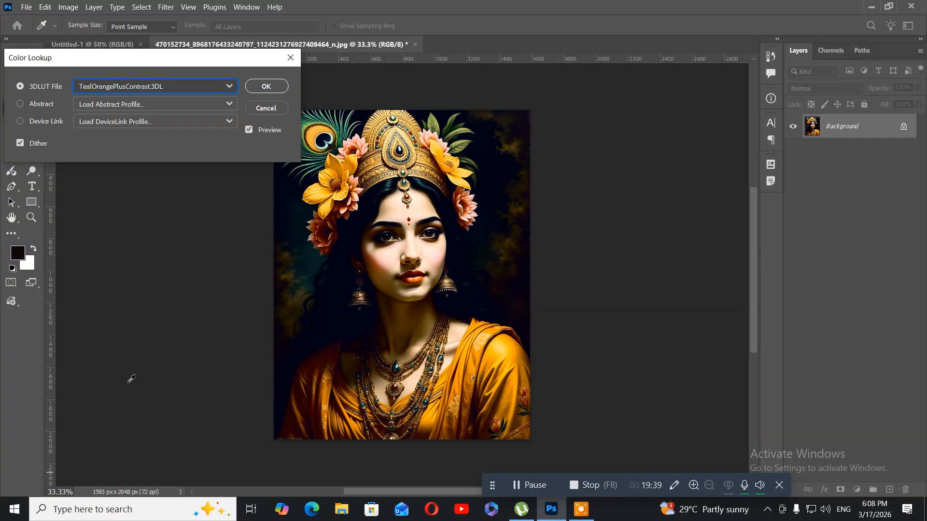
click(160, 84)
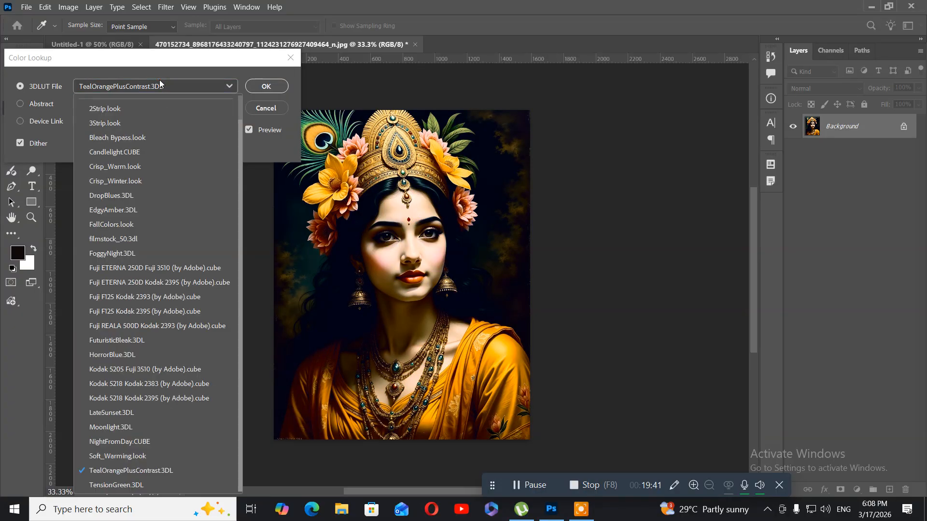
scroll(133, 165, up, 1)
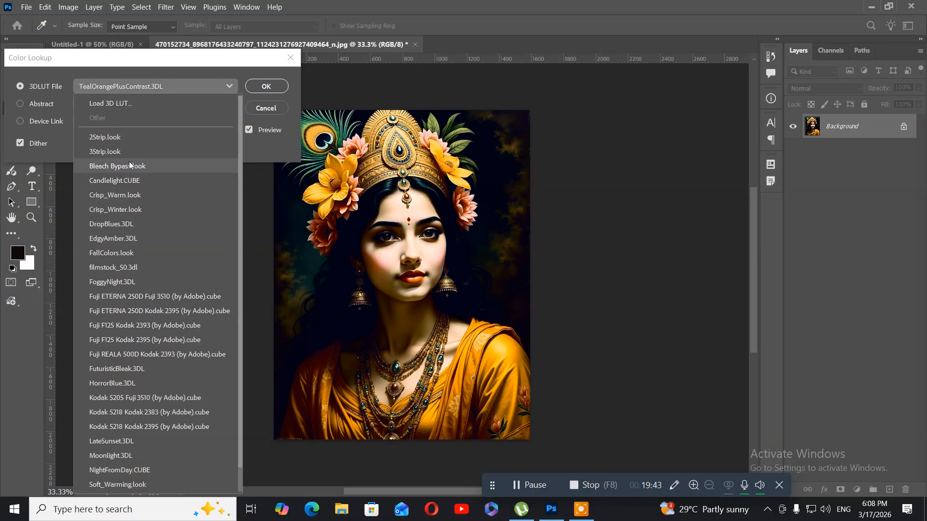
click(123, 166)
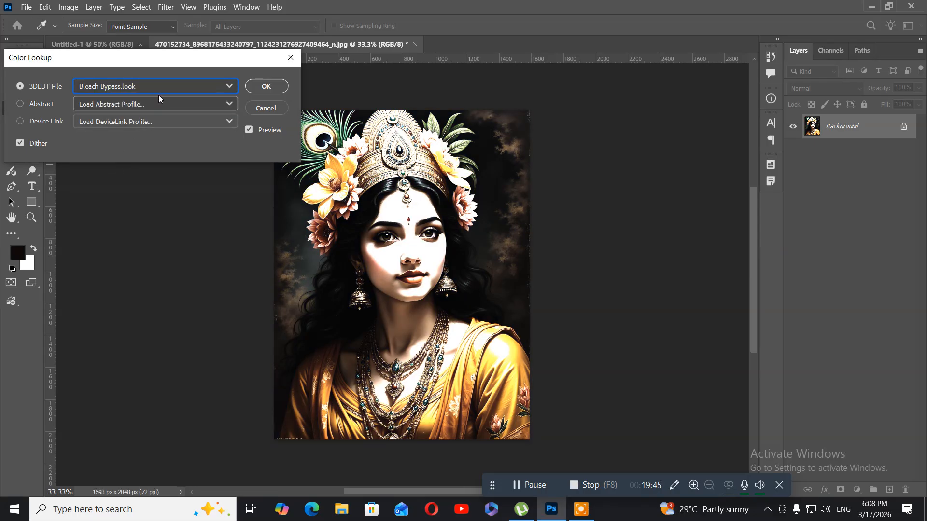
Choose the DropBlues.3DL LUT and apply the Color Lookup adjustment.
click(142, 85)
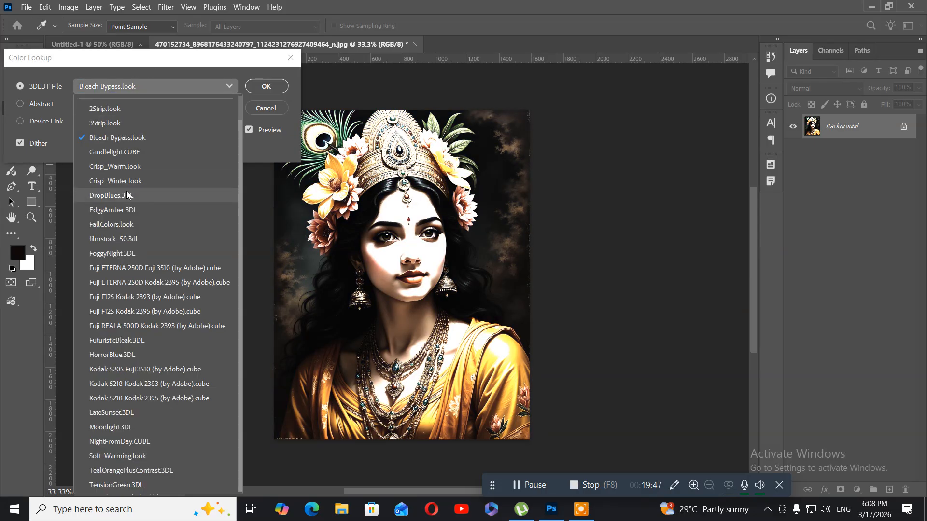
click(130, 192)
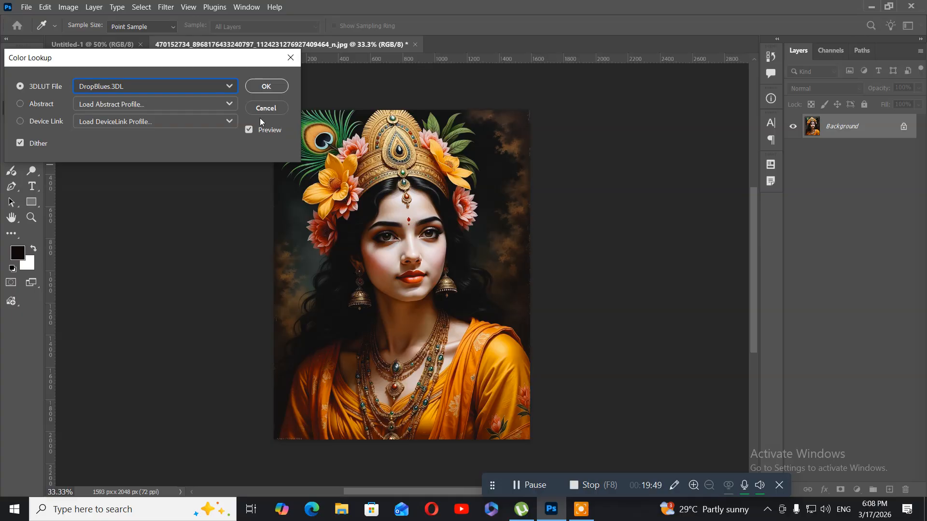
click(258, 84)
key(w)
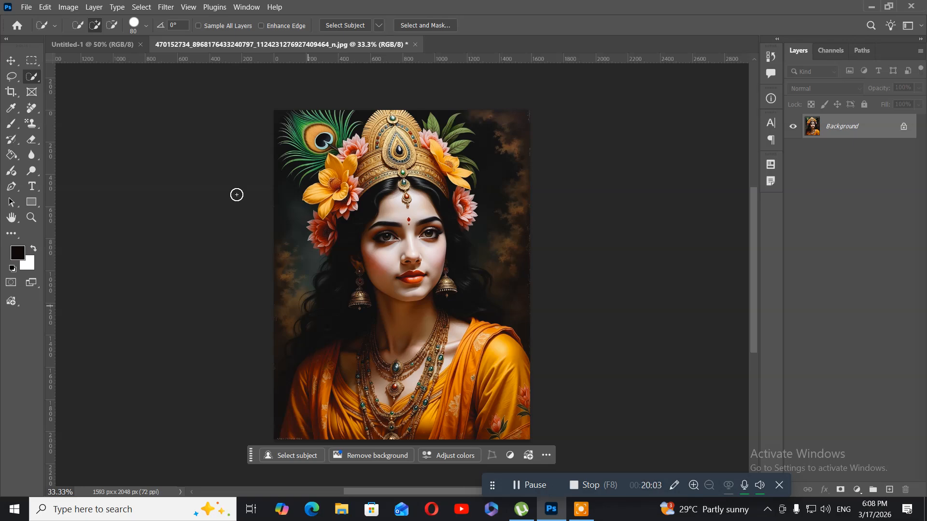
Start a Selective Color adjustment, clear the portrait from behind the dialog and sample the orange of the garment.
click(62, 8)
mouse_move(88, 36)
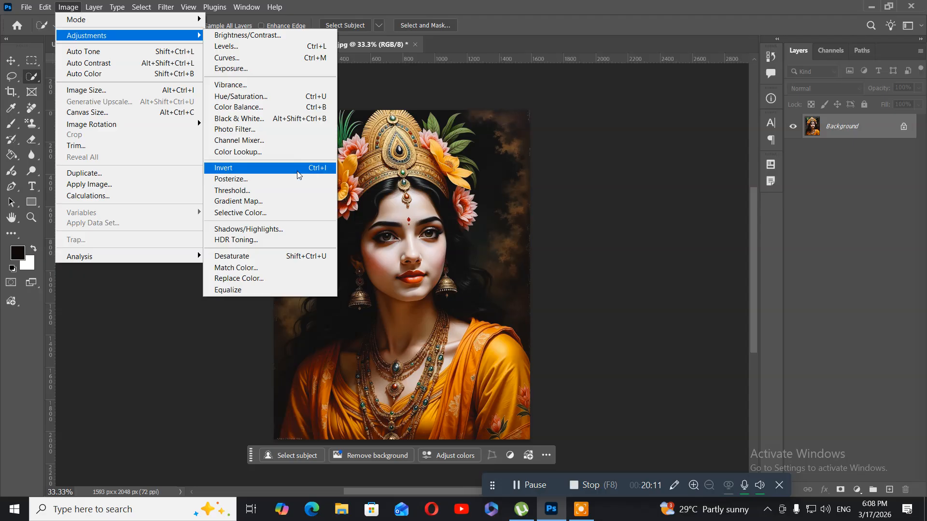
click(289, 212)
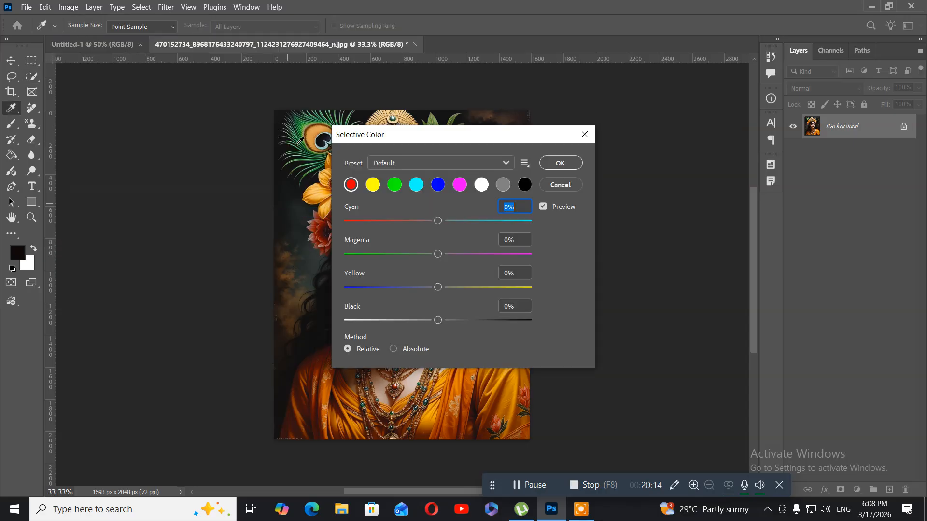
click(365, 143)
drag(372, 140, 77, 71)
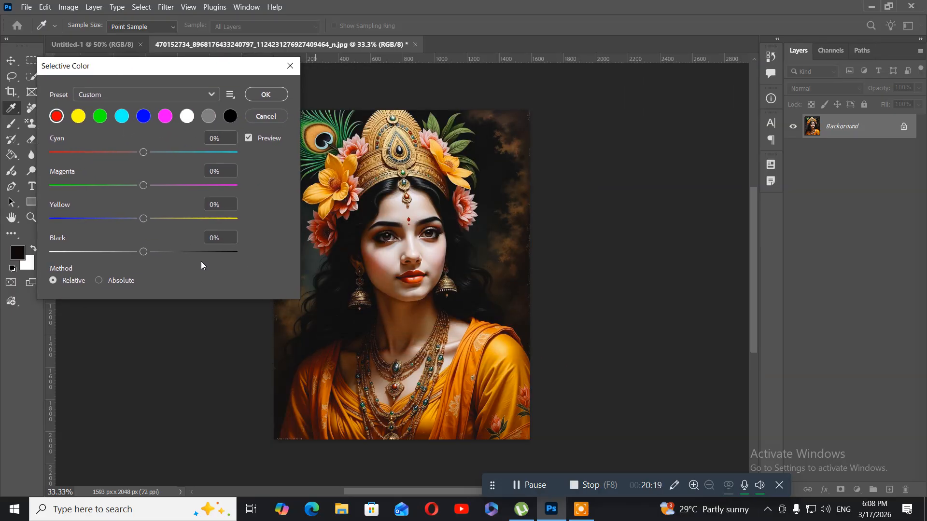
click(329, 384)
click(323, 387)
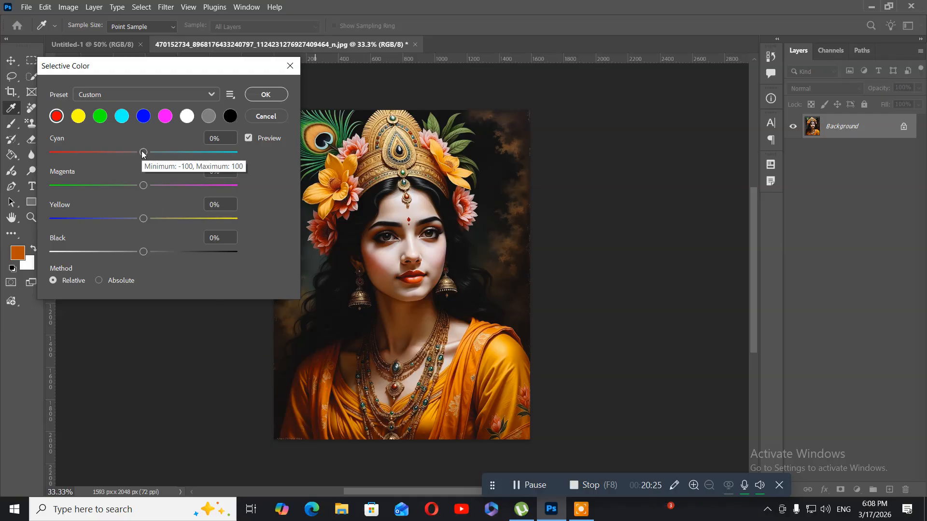
Adjust the reds to Cyan -27%, Magenta +31%, Yellow +47% and Black -46%, and apply the Selective Color adjustment.
drag(141, 152, 118, 153)
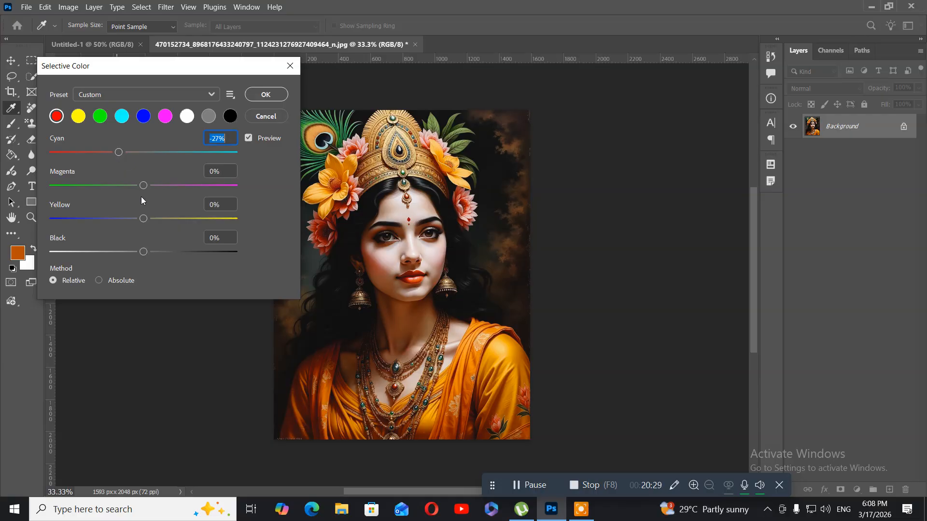
drag(144, 189, 171, 189)
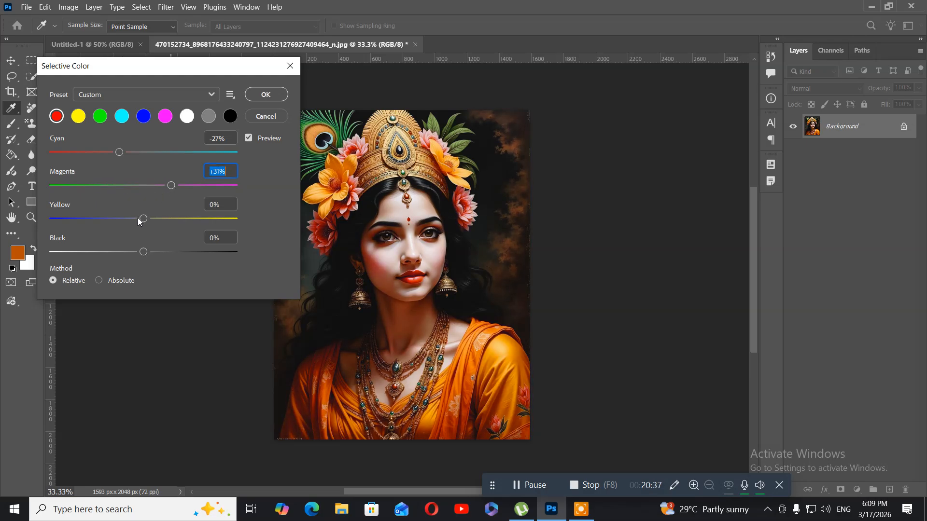
drag(140, 219, 187, 219)
drag(143, 251, 103, 245)
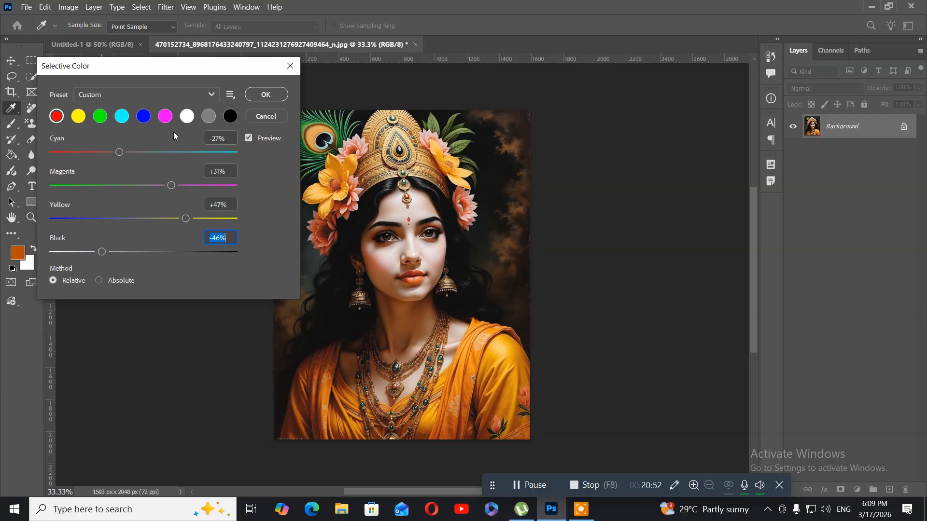
click(259, 95)
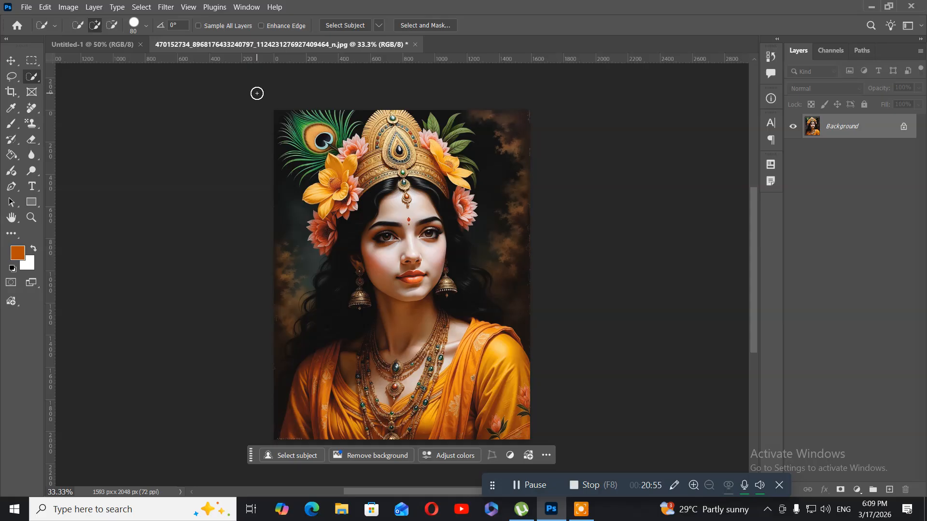